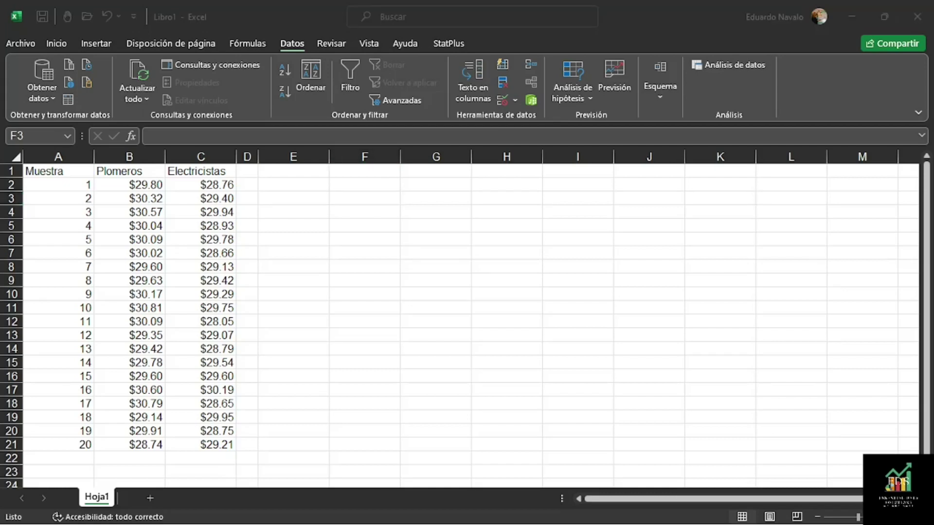
- Insert a new equation on the sheet and begin it with Z = (
mouse_move(790, 510)
left_click(391, 193)
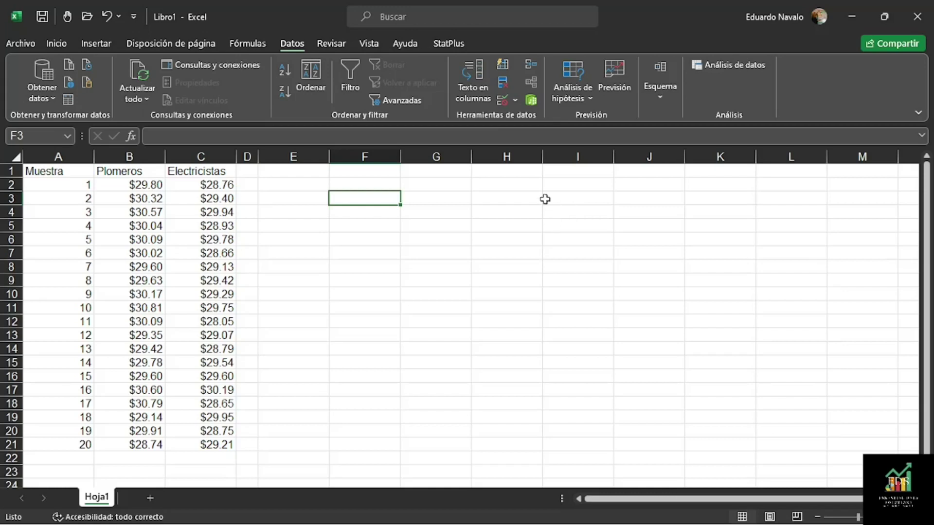
left_click(640, 170)
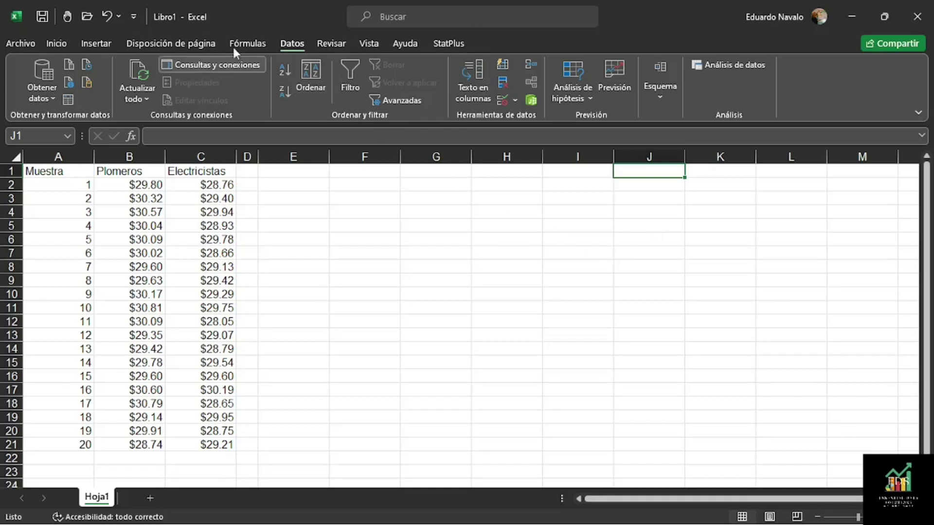
left_click(87, 46)
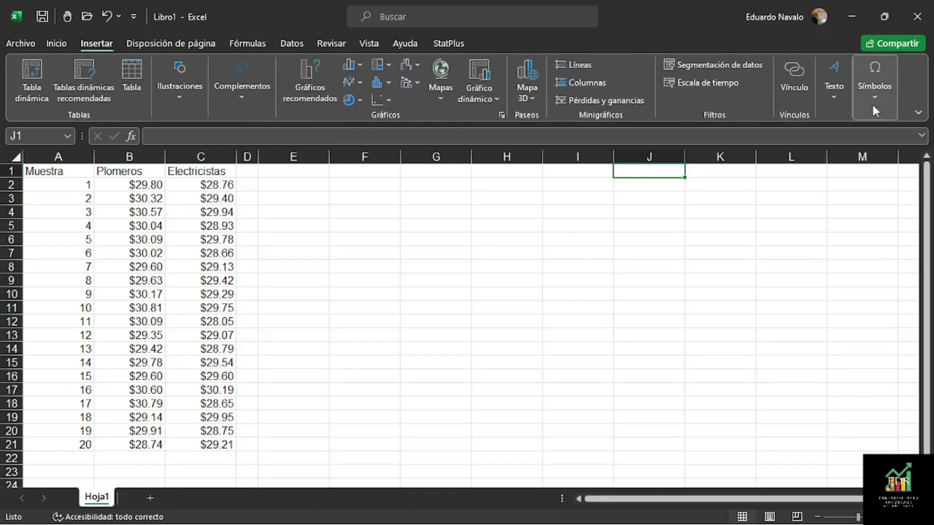
left_click(872, 105)
left_click(869, 139)
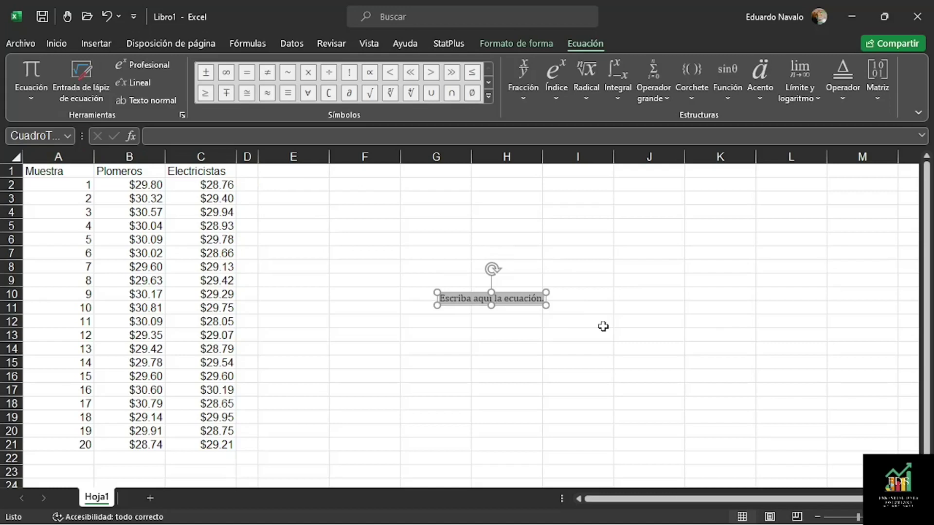
type("Z =")
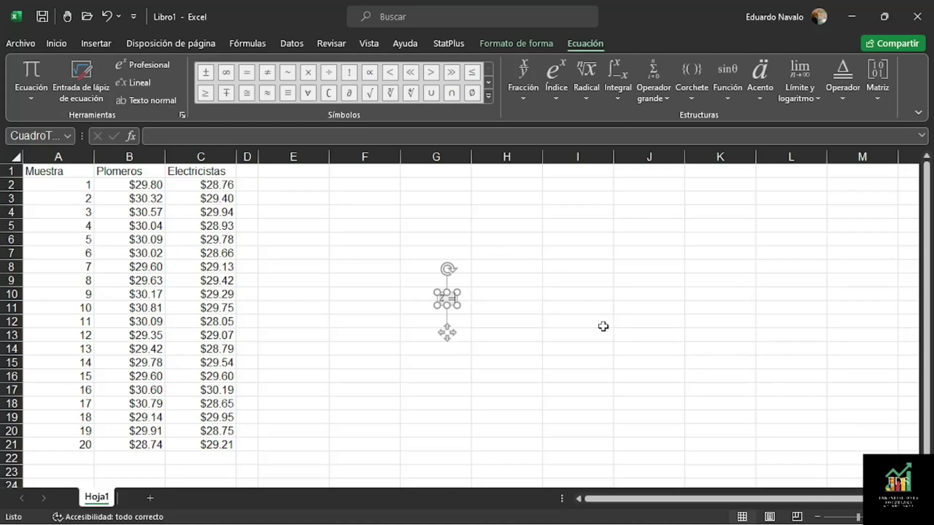
type("(")
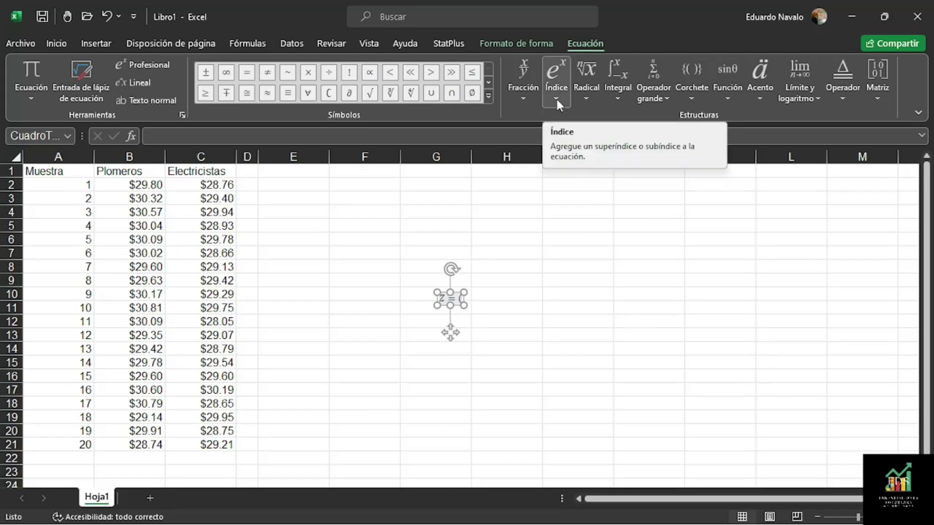
- Try adding a bar accent after the parenthesis with a subscript structure placed inside it
left_click(760, 92)
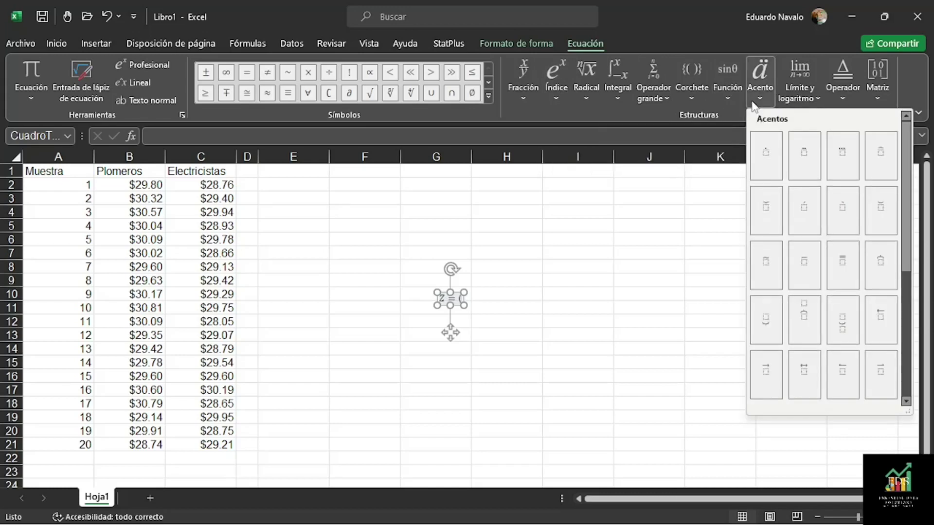
left_click(555, 99)
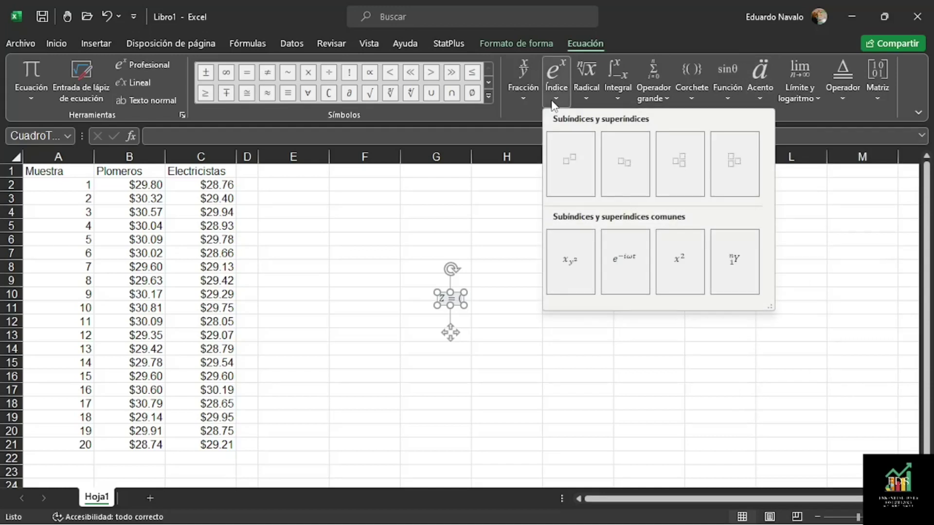
left_click(760, 100)
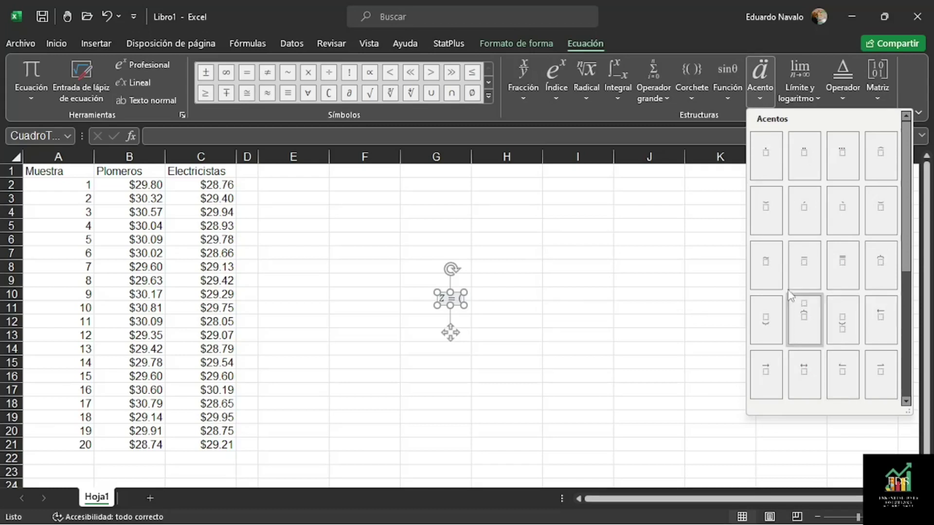
left_click(809, 260)
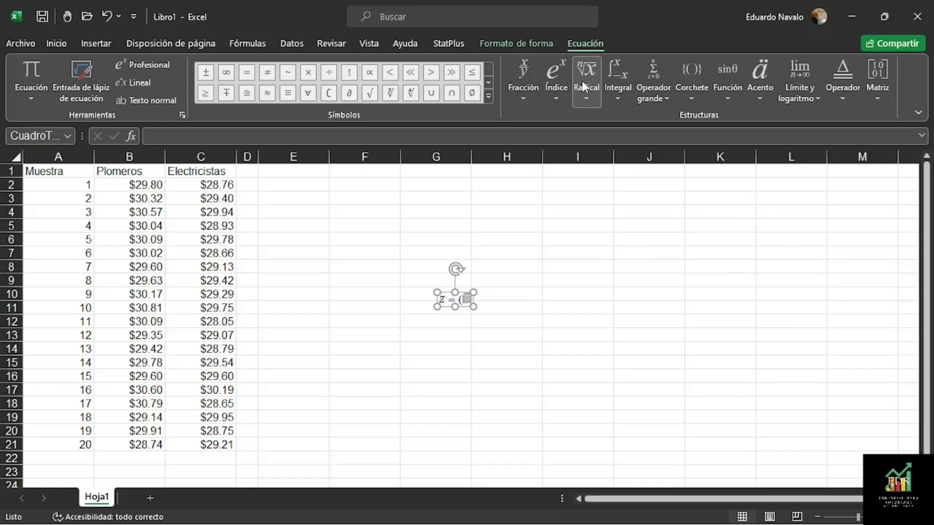
left_click(554, 92)
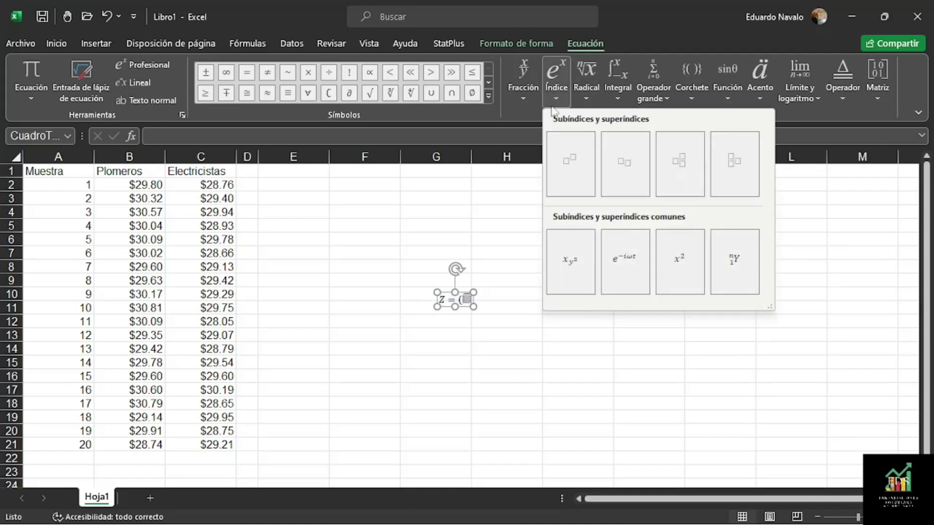
left_click(638, 181)
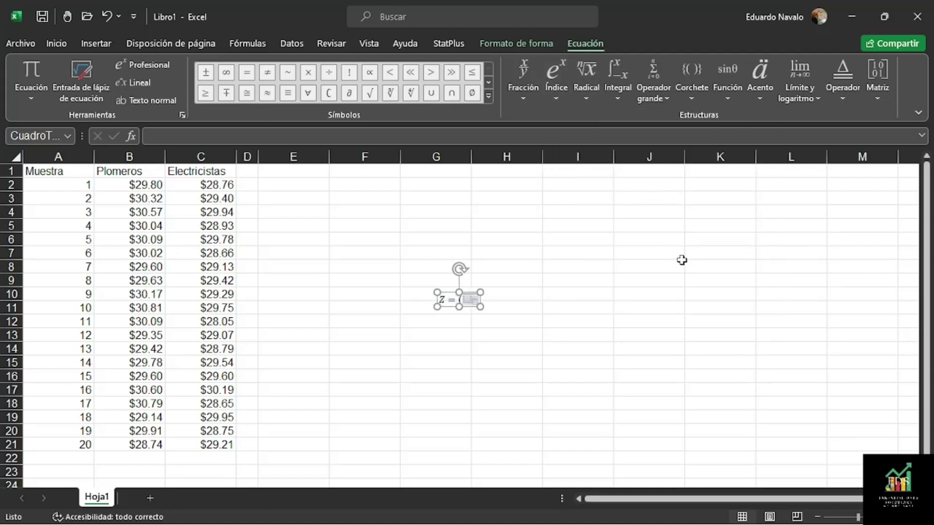
- Fill the barred subscript structure with x and index 1, and add a minus sign after it
key("Left")
type("x")
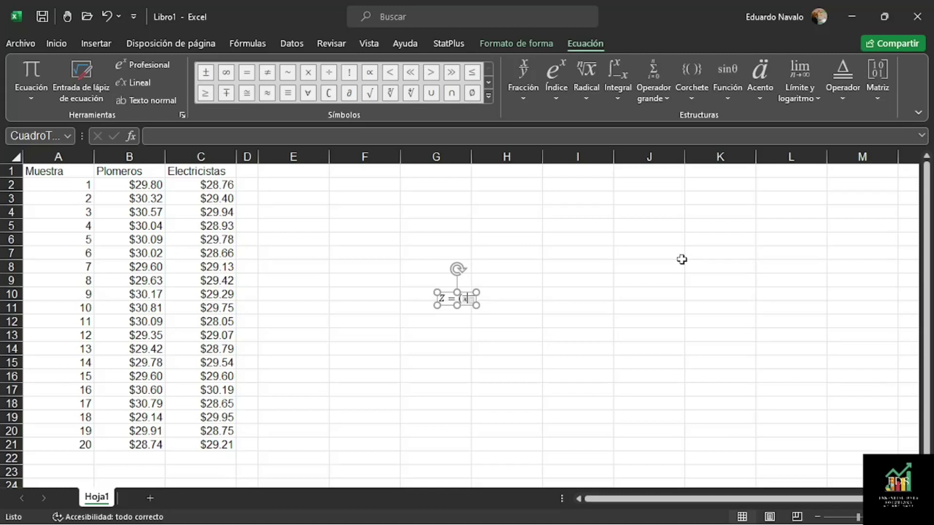
key("Right")
type("1")
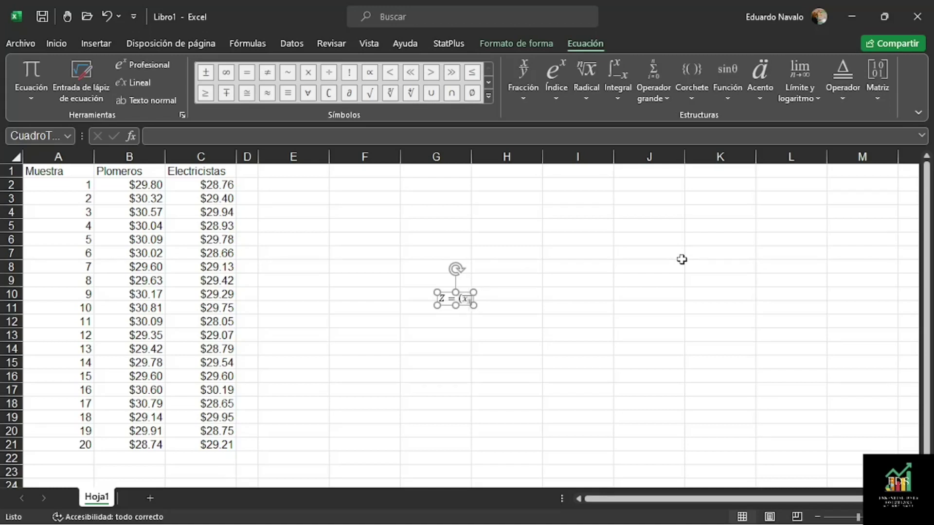
key("Right")
key("Right")
key("Right")
type("-")
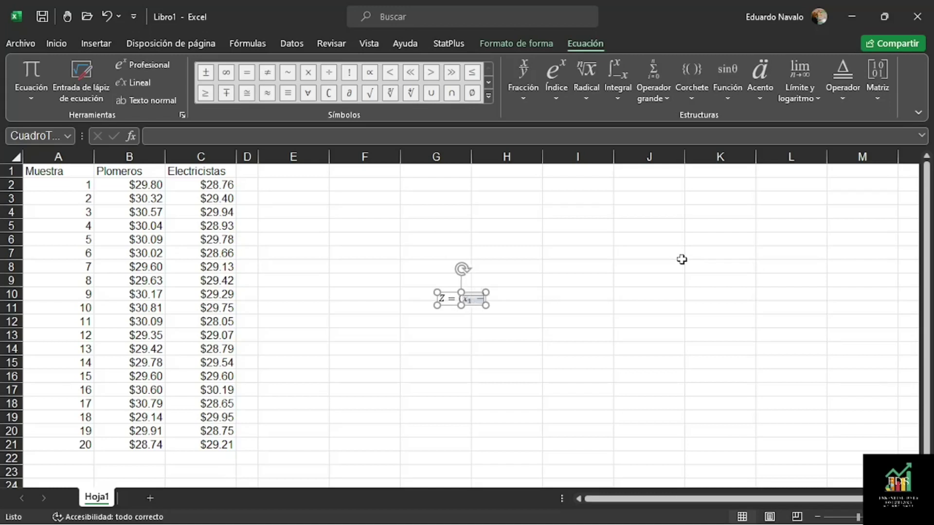
- Enlarge the equation's font size to 18 and widen its text box to about 6 cm
left_click_drag(486, 306, 523, 333)
left_click(209, 70)
left_click(209, 69)
left_click(209, 69)
left_click(209, 69)
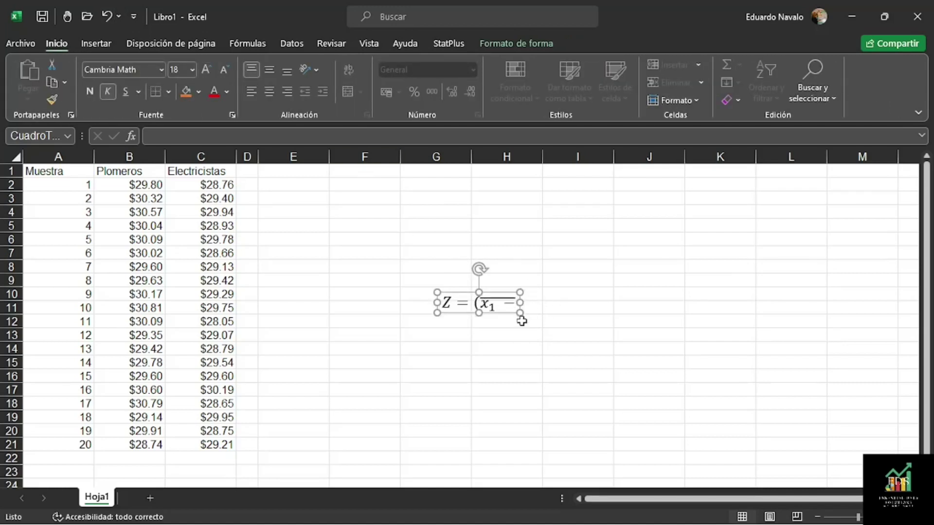
left_click_drag(521, 314, 594, 357)
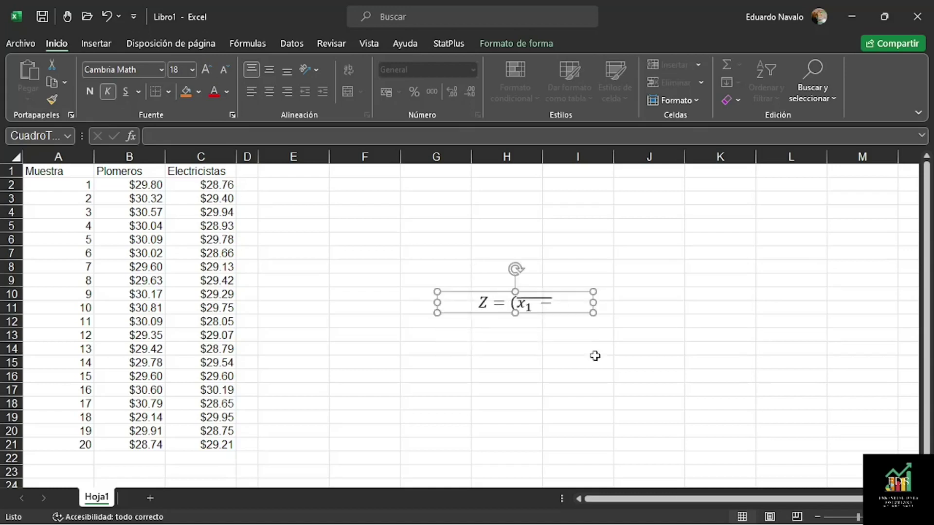
- Delete the overlined x₁ term and its minus sign, keeping the equation up to the opening parenthesis
left_click(575, 308)
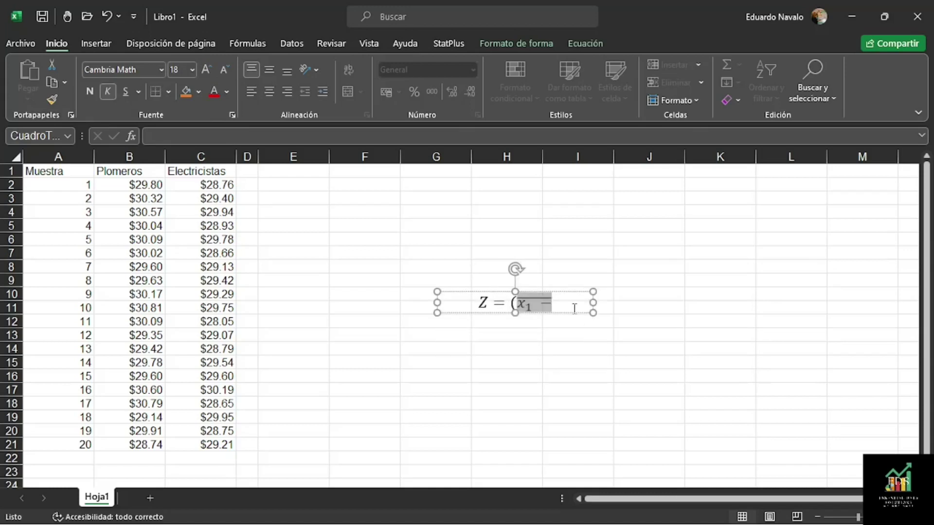
left_click(575, 308)
key("BackSpace")
key("BackSpace")
key("BackSpace")
key("BackSpace")
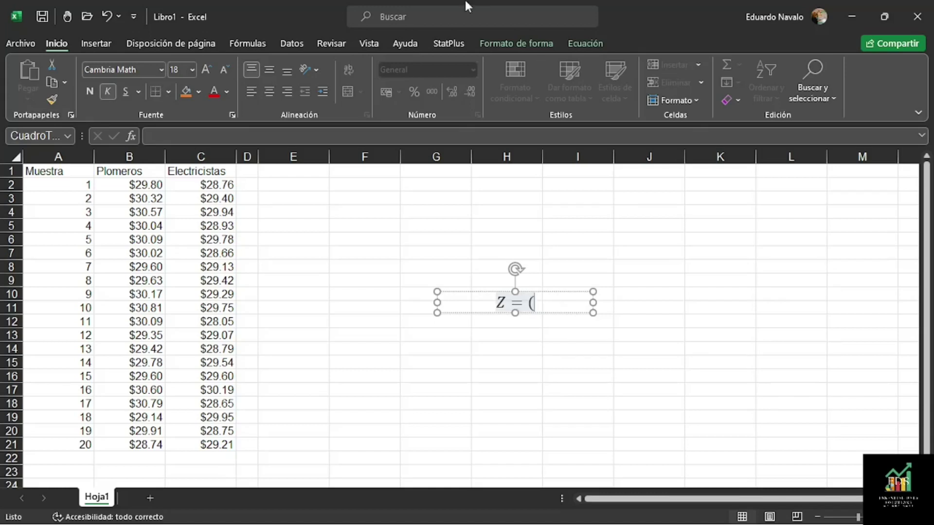
- Insert a subscript structure after the opening parenthesis, with x as the base and 1 as the subscript
left_click(527, 43)
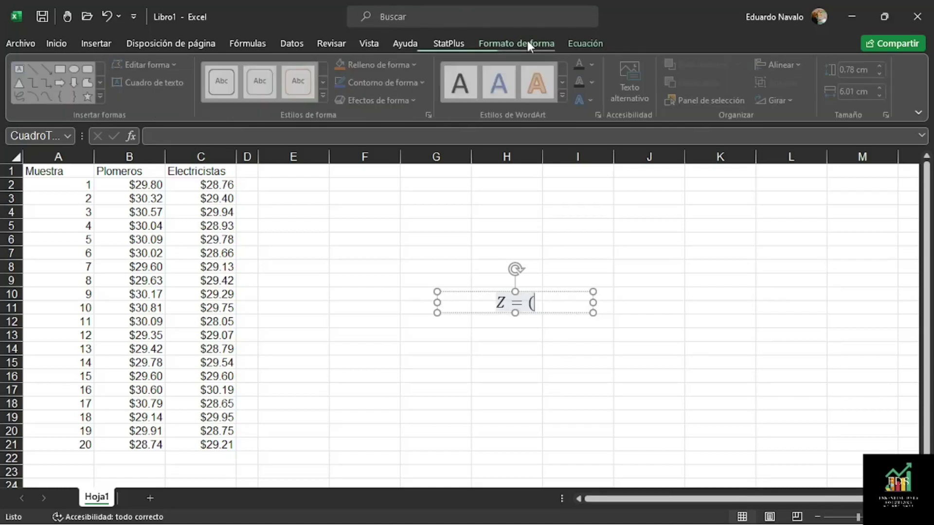
left_click(580, 44)
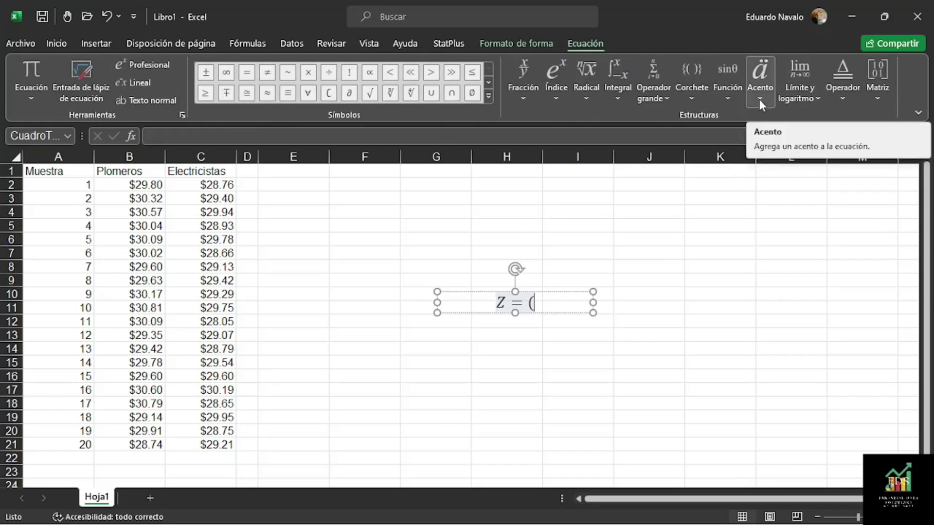
left_click(554, 92)
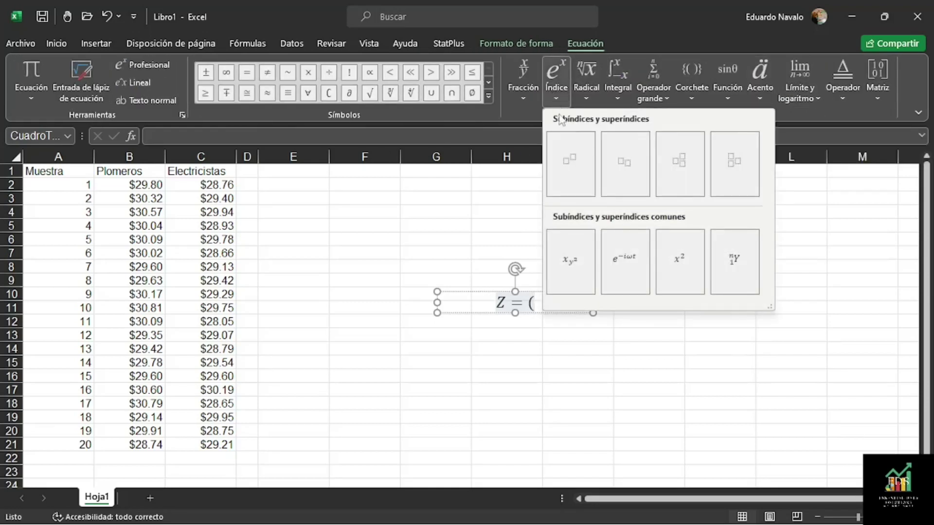
left_click(578, 187)
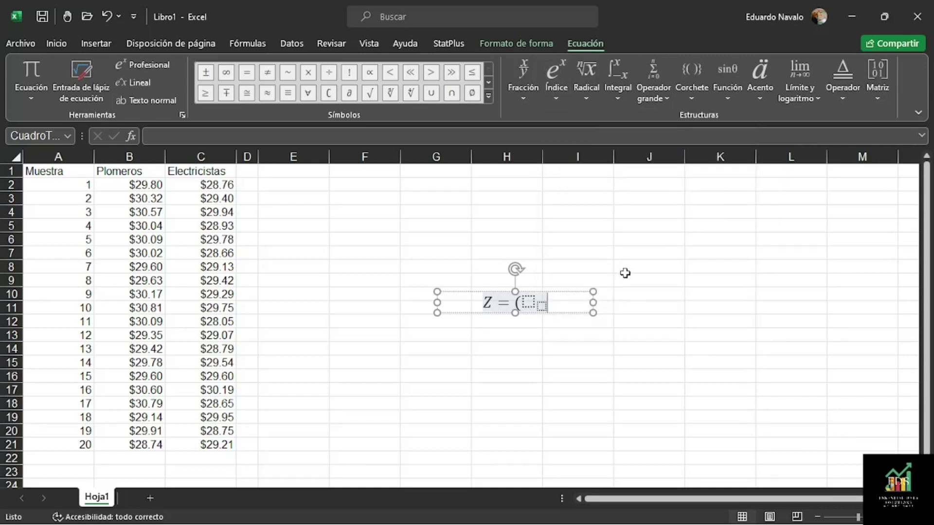
key("Left")
type("1")
key("Left")
key("Left")
type("x")
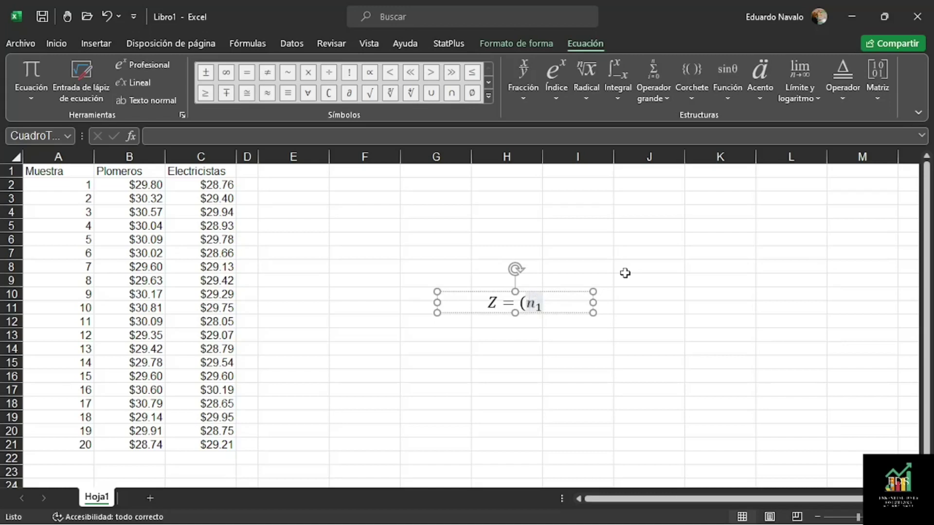
key("BackSpace")
type("x")
- Add an x with a bar accent as the base of subscript 1 and remove the extra plain x
left_click(757, 104)
left_click(802, 273)
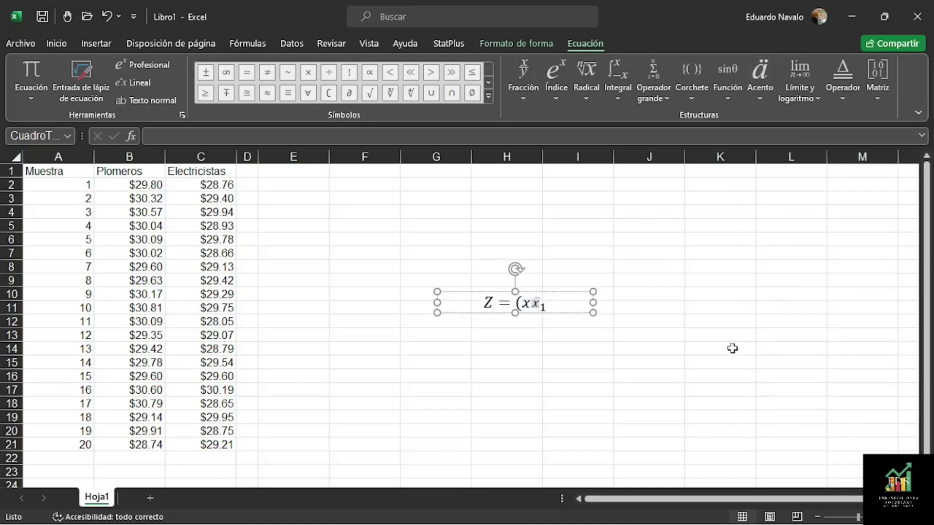
type("x")
key("Left")
key("BackSpace")
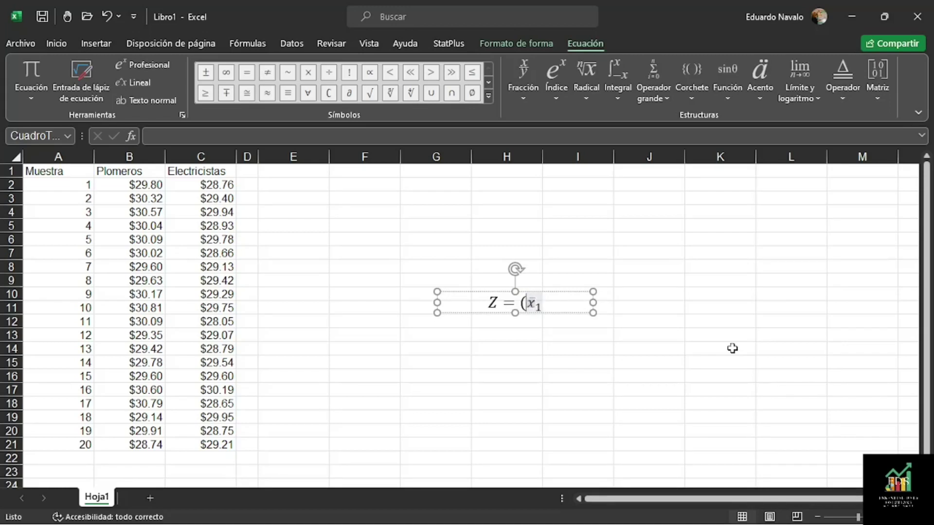
key("Right")
key("Right")
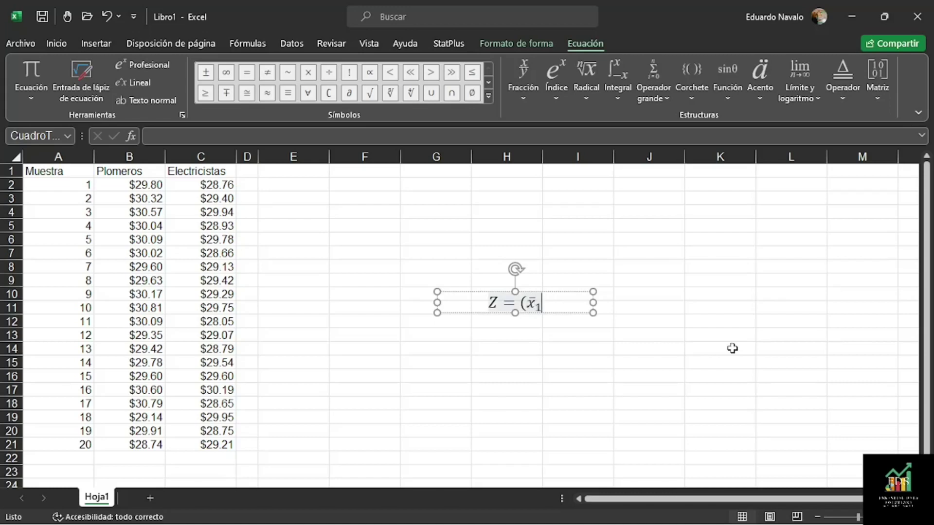
- Add a minus sign after x̄₁, followed by a subscript structure with 2 as its subscript
key("Right")
type("-")
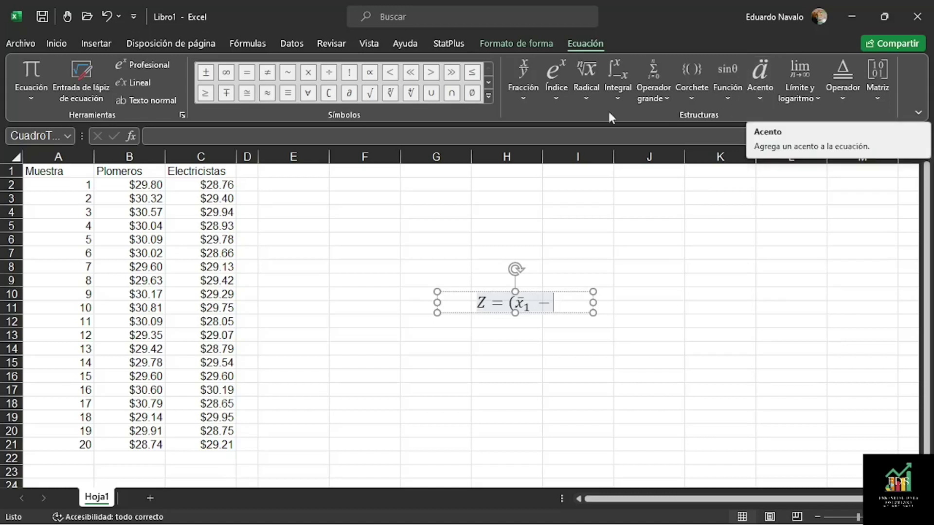
left_click(557, 95)
left_click(625, 161)
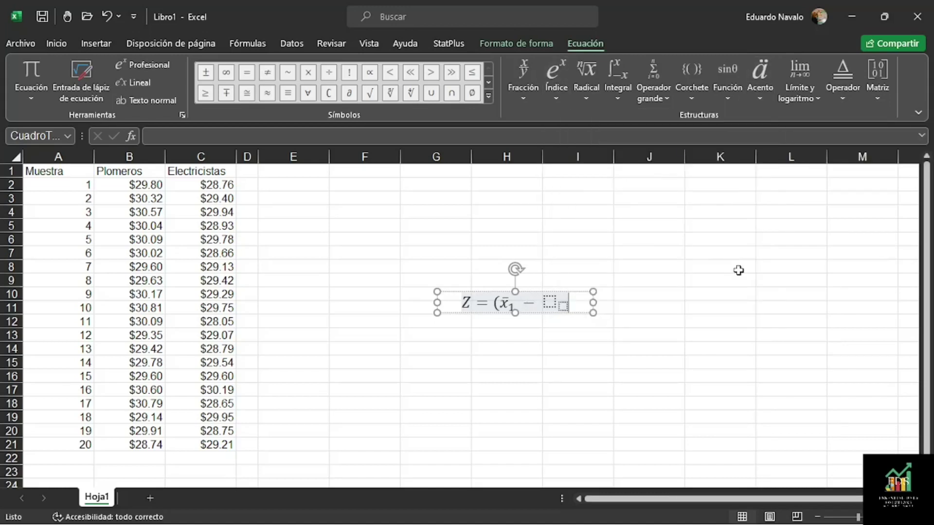
key("Left")
type("2")
key("Left")
key("Left")
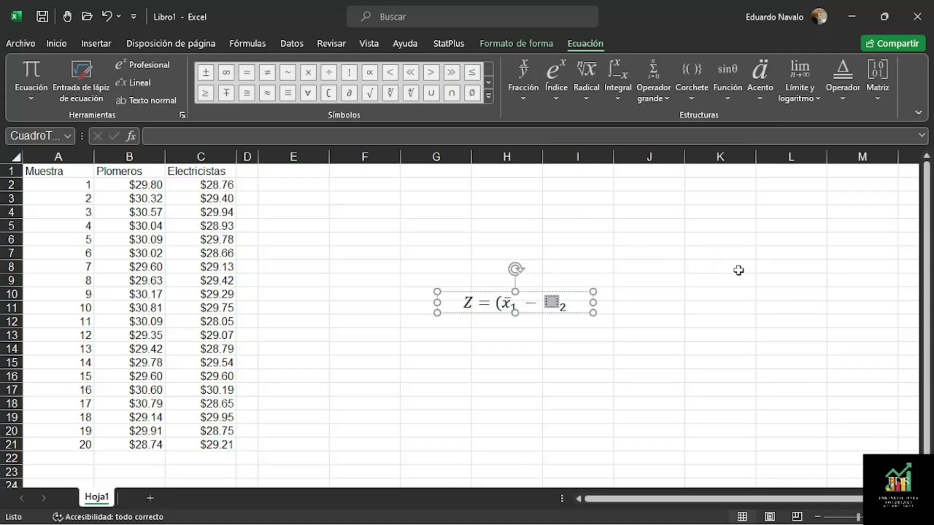
- Fill the empty base of subscript 2 with a barred x and close the parenthesis after it
left_click(762, 95)
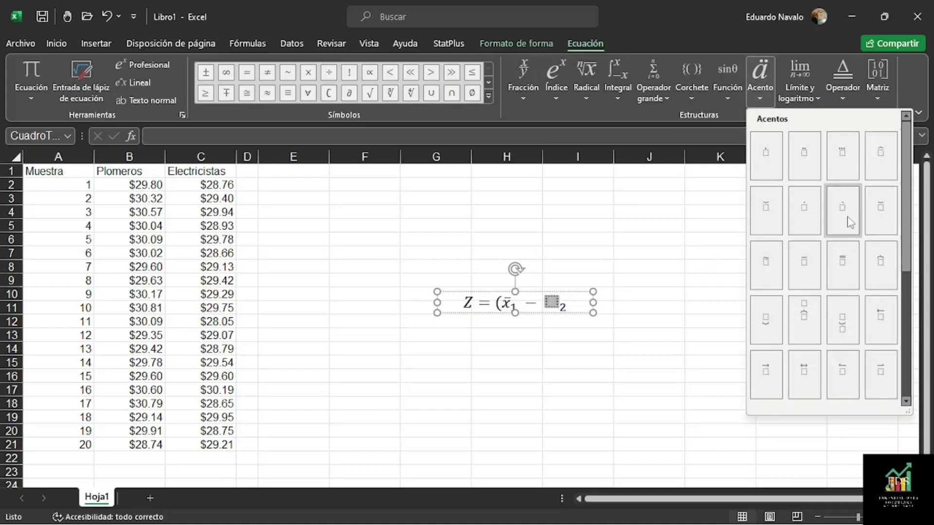
left_click(807, 264)
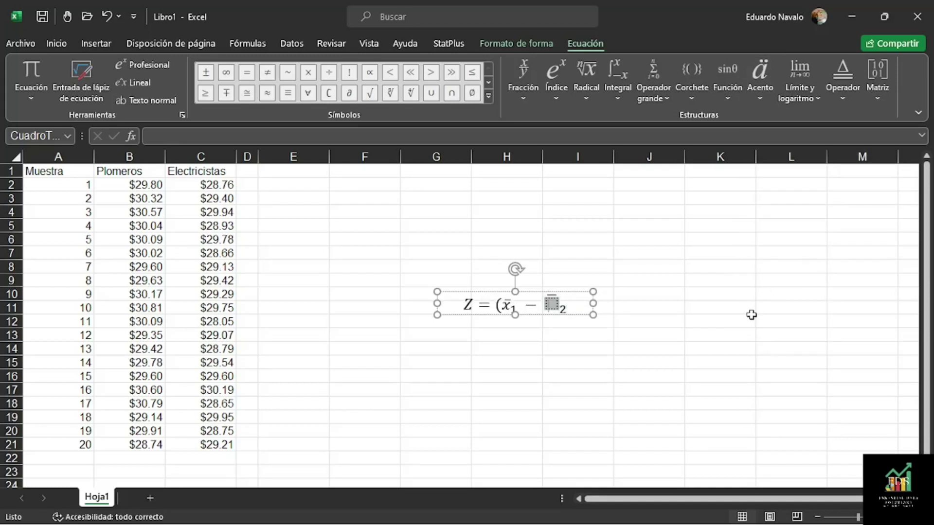
type("x̄₂")
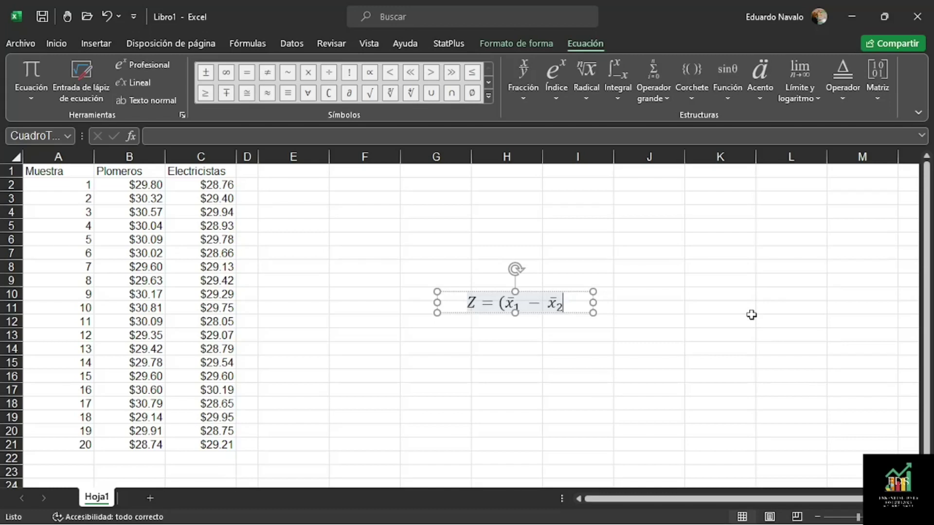
type(")/")
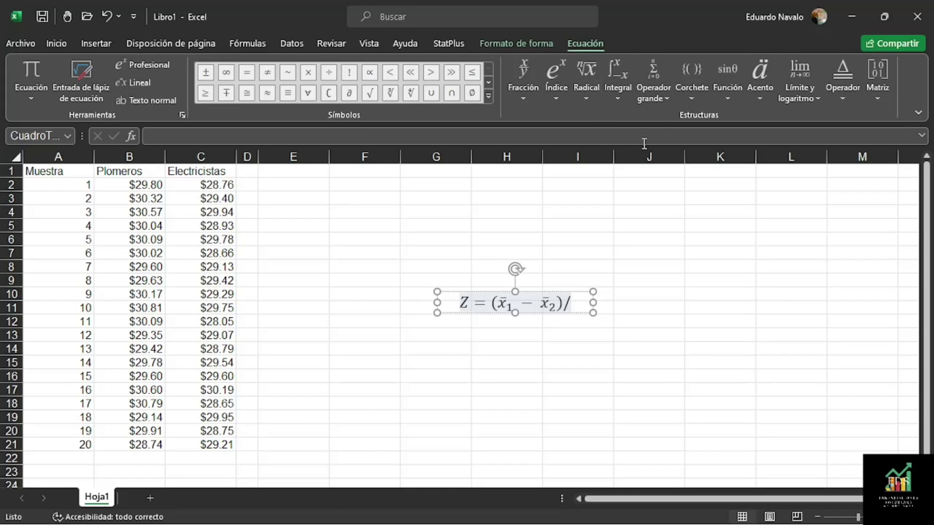
key("BackSpace")
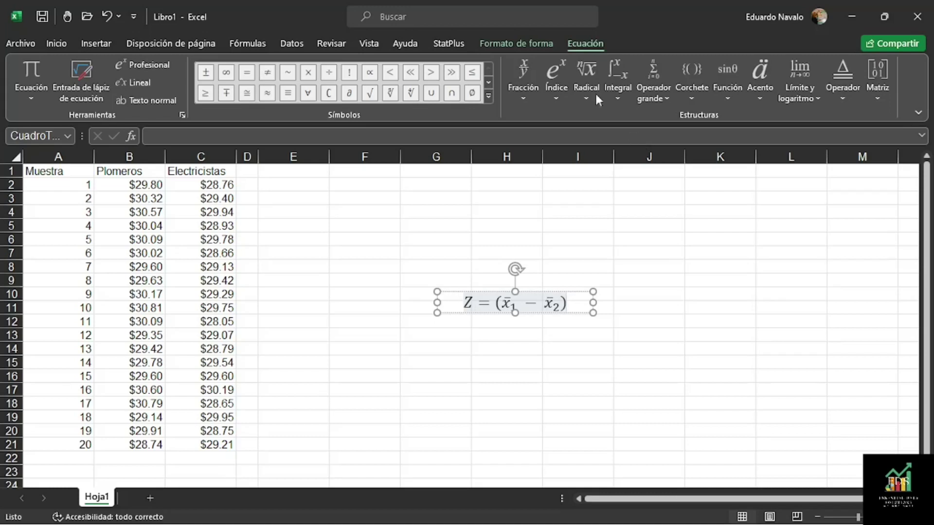
- Insert an empty stacked fraction right after the closing parenthesis of the equation
left_click(531, 101)
left_click(535, 175)
key("Left")
key("Left")
key("Left")
key("Left")
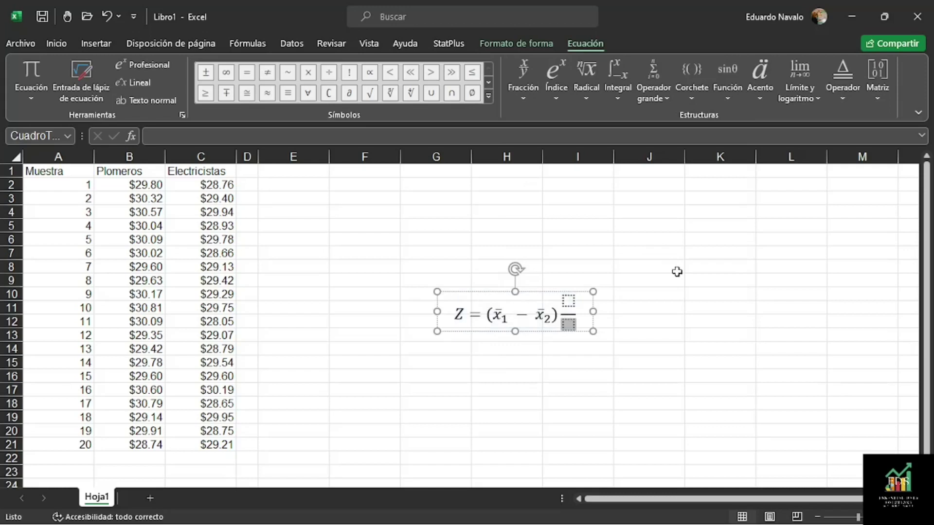
- Move the parenthesised difference (x̄₁ − x̄₂) into the numerator of the new fraction
key("Right")
key("shift+Left")
key("shift+Left")
key("shift+Right")
key("shift+Right")
key("shift+Left")
key("ctrl+x")
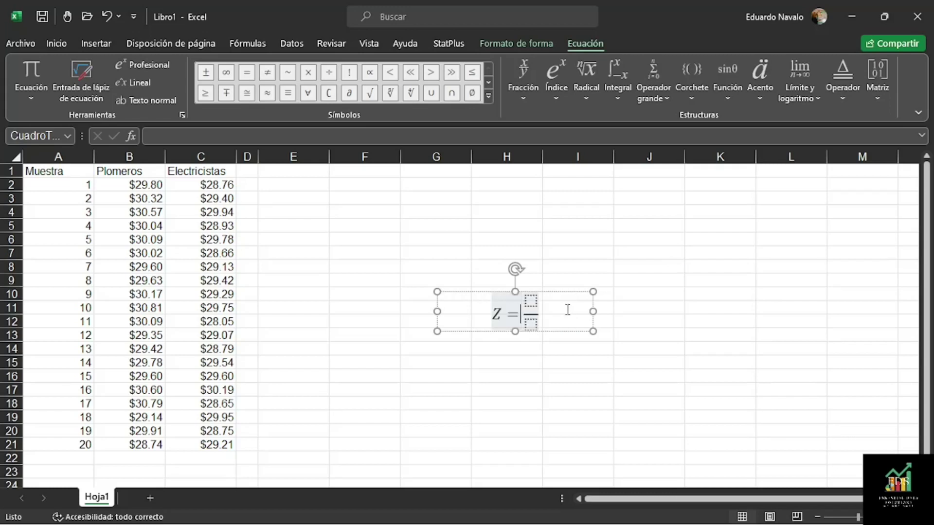
key("Right")
key("ctrl+v")
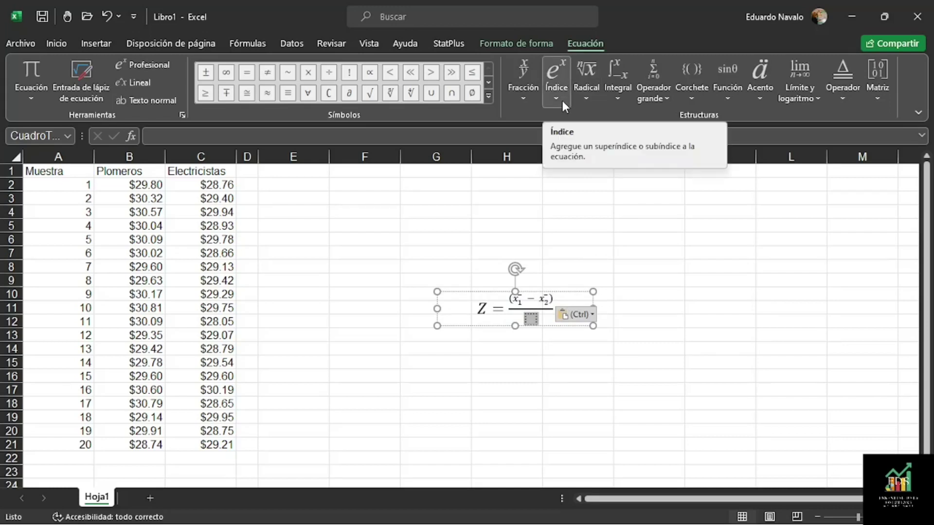
- Insert a square root in the denominator of the main fraction, with an empty stacked fraction inside it
left_click(587, 100)
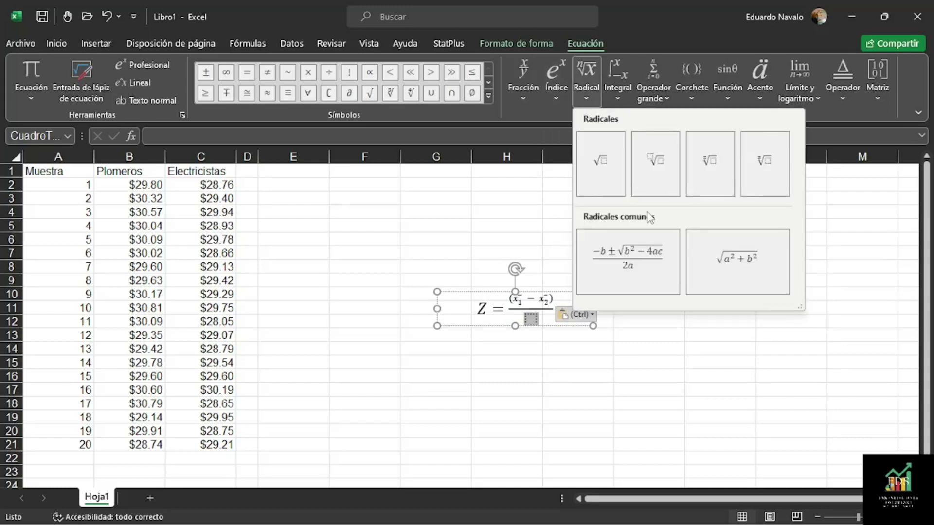
left_click(600, 187)
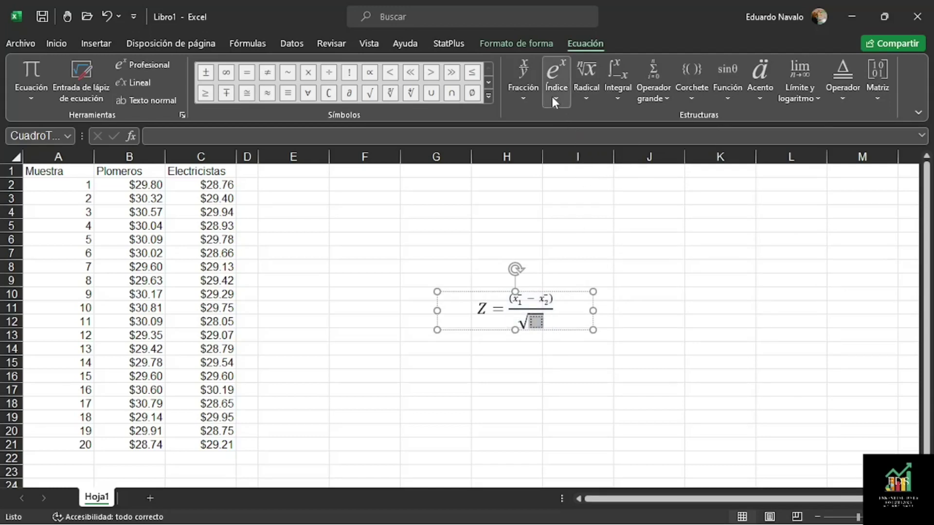
left_click(535, 105)
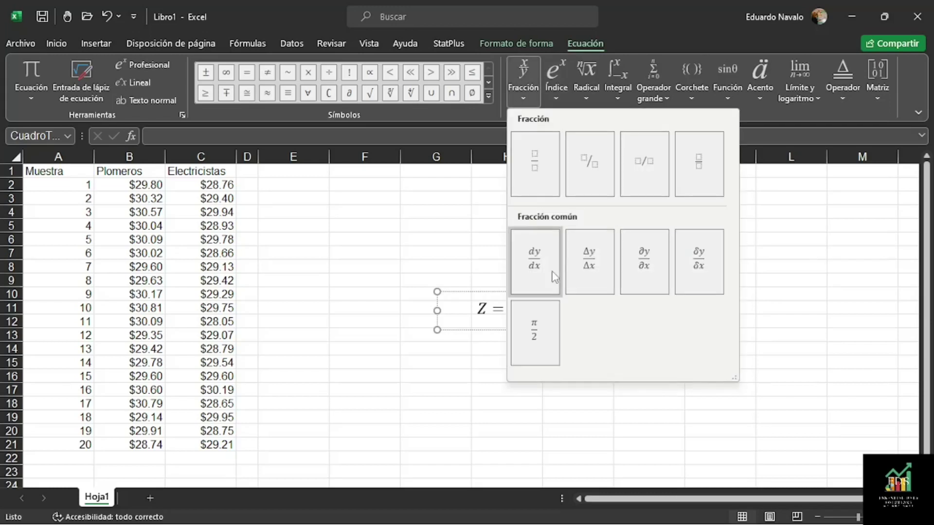
left_click(535, 165)
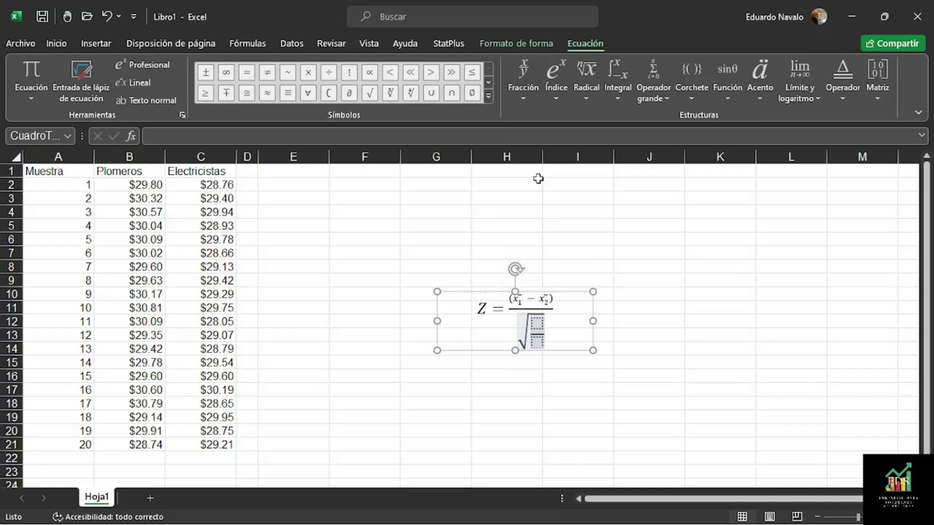
- Add a plus sign and a second empty stacked fraction after the first one under the root
type("+")
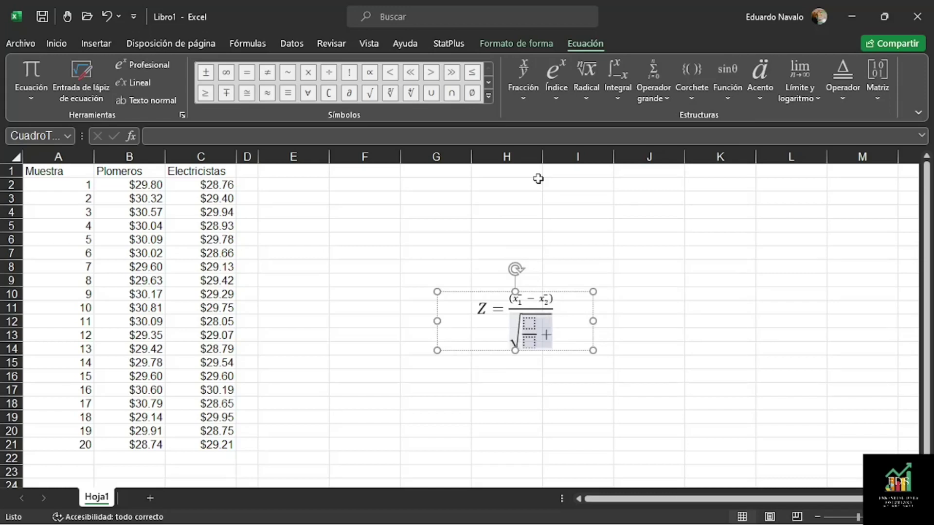
left_click(550, 98)
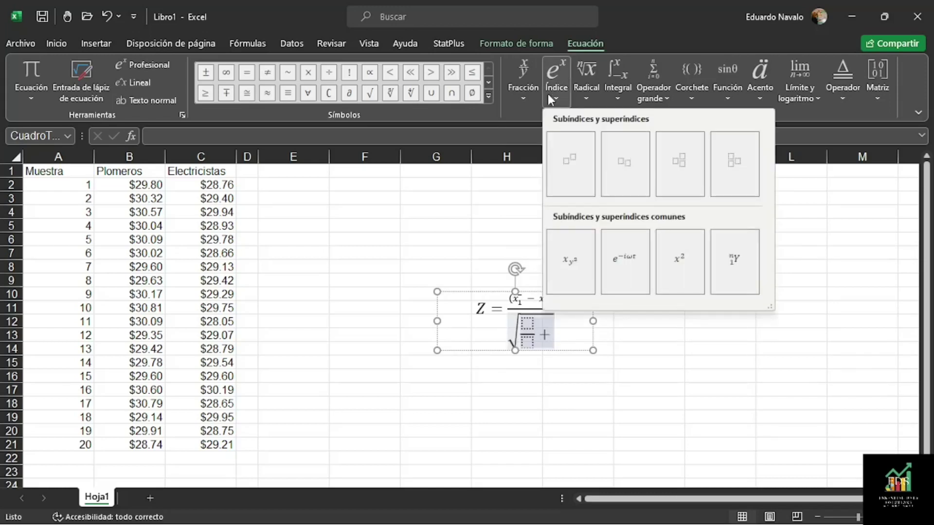
left_click(519, 96)
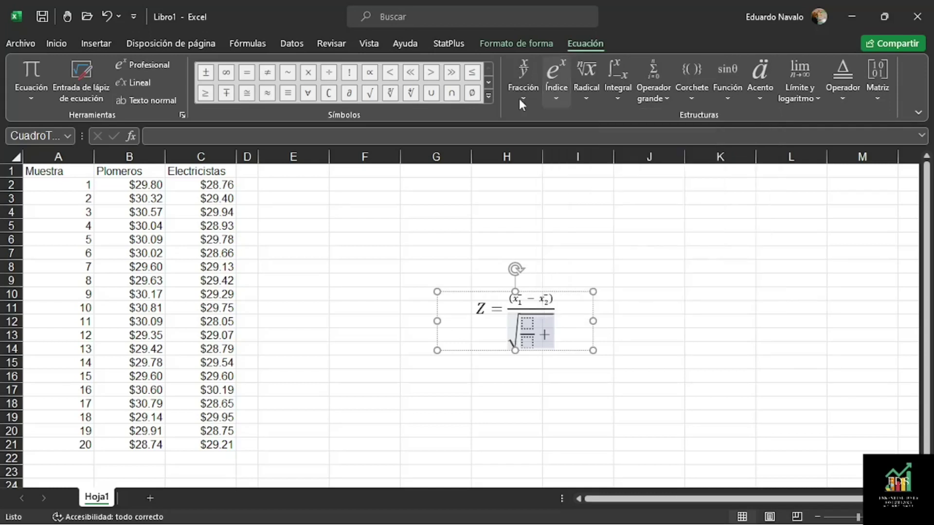
left_click(537, 178)
- Insert a combined subscript-superscript structure in the numerator of the first fraction under the root, with superscript 2 and subscript 1
key("Left")
key("Left")
key("Left")
key("Left")
key("Left")
key("Left")
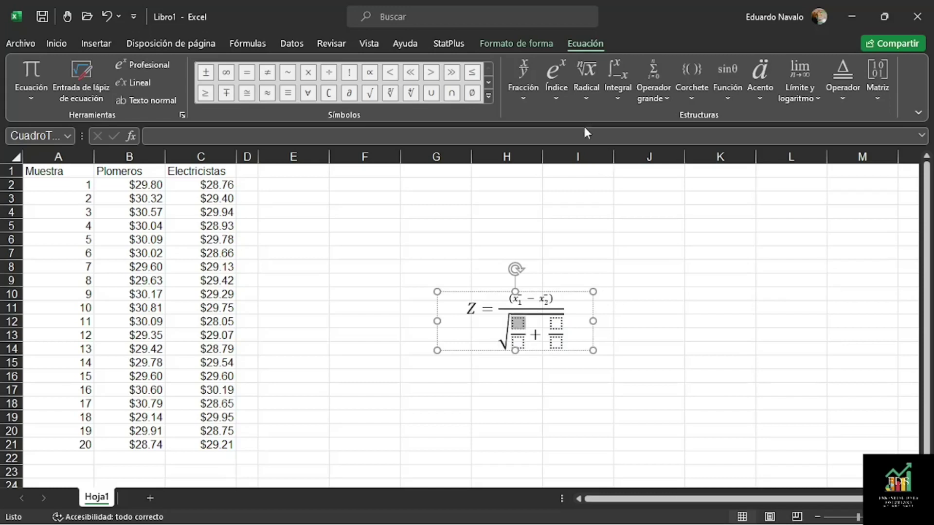
left_click(557, 108)
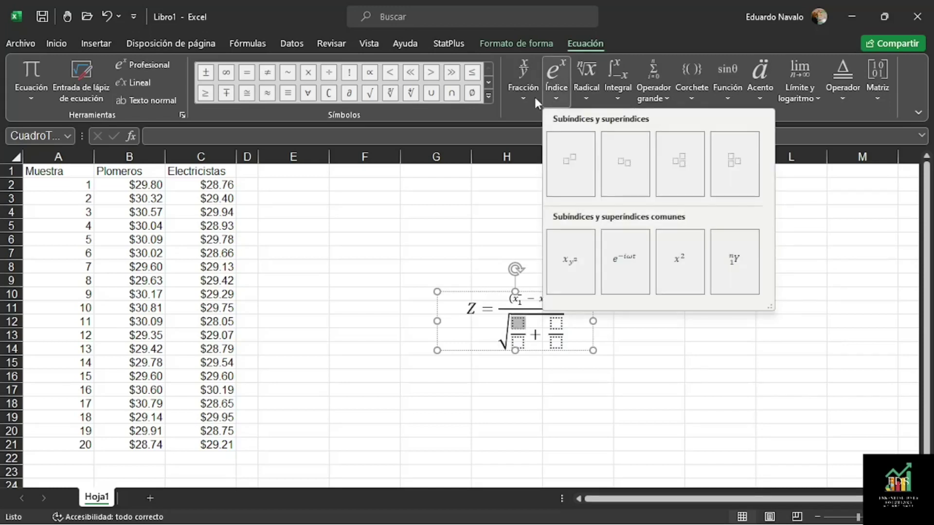
left_click(688, 165)
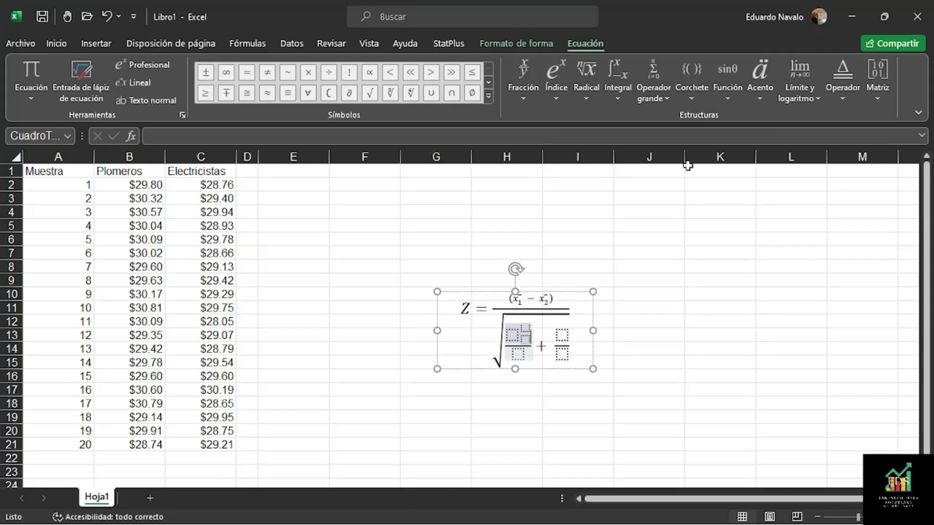
key("Left")
type("2")
key("Down")
type("1")
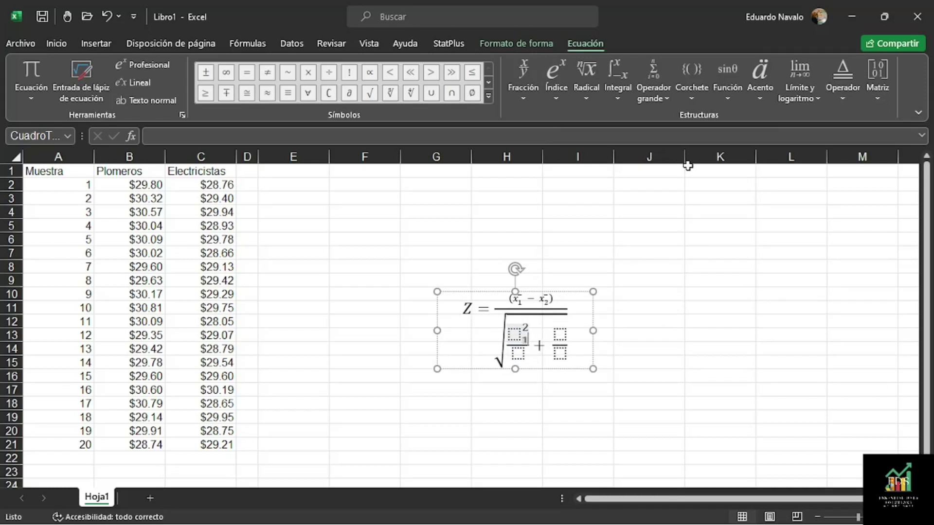
- Fill the empty base of that numerator structure with the symbol σ
key("Left")
key("Left")
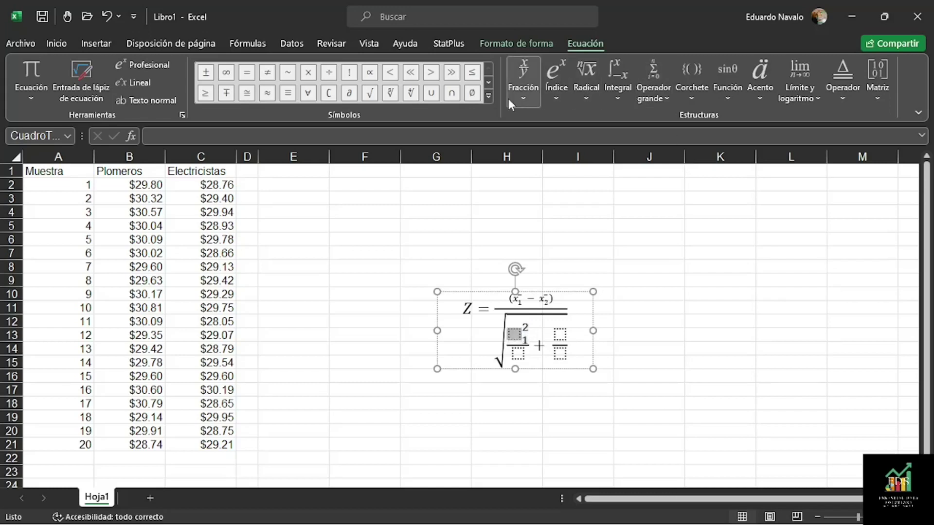
left_click(487, 98)
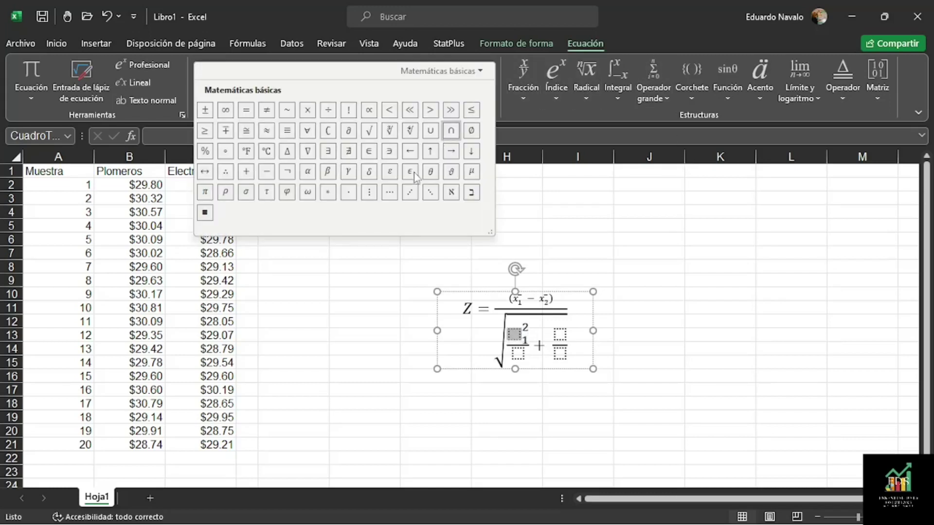
left_click(247, 192)
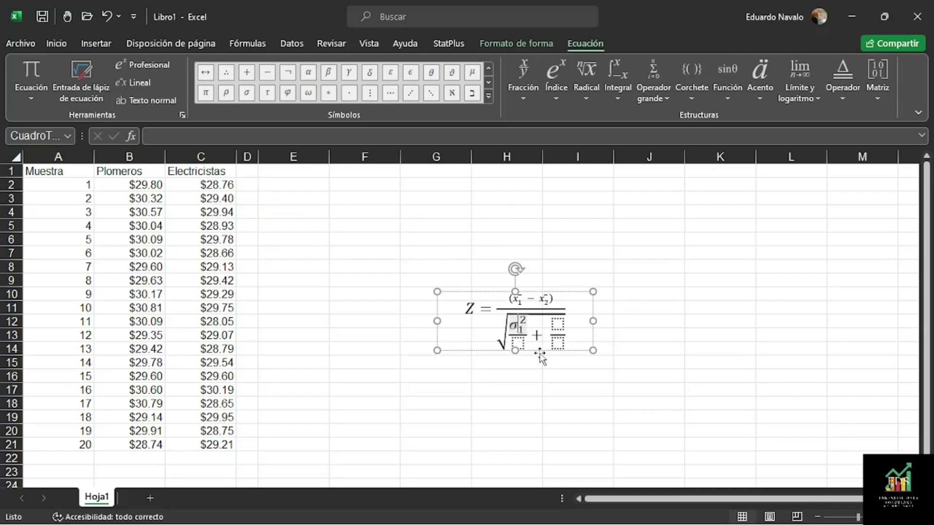
- Enter n with subscript 1 in the denominator of the first fraction under the root
key("Down")
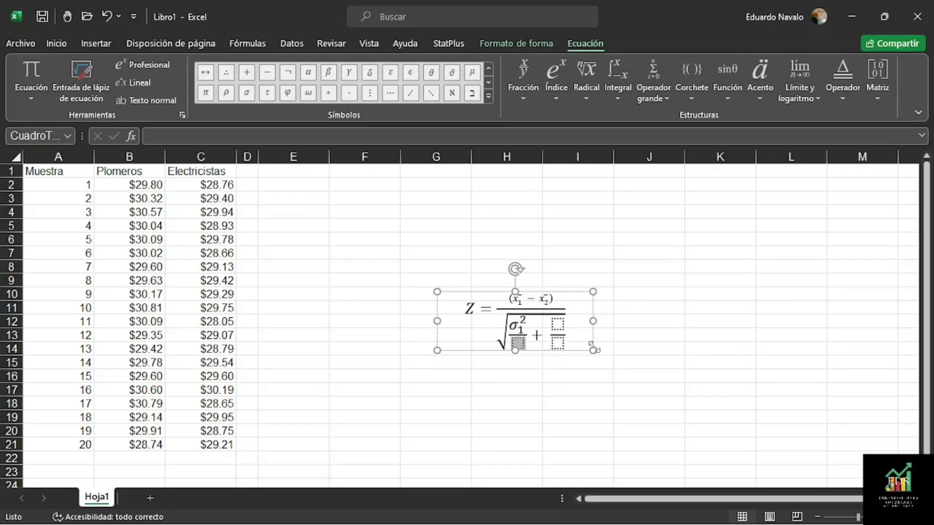
left_click(556, 93)
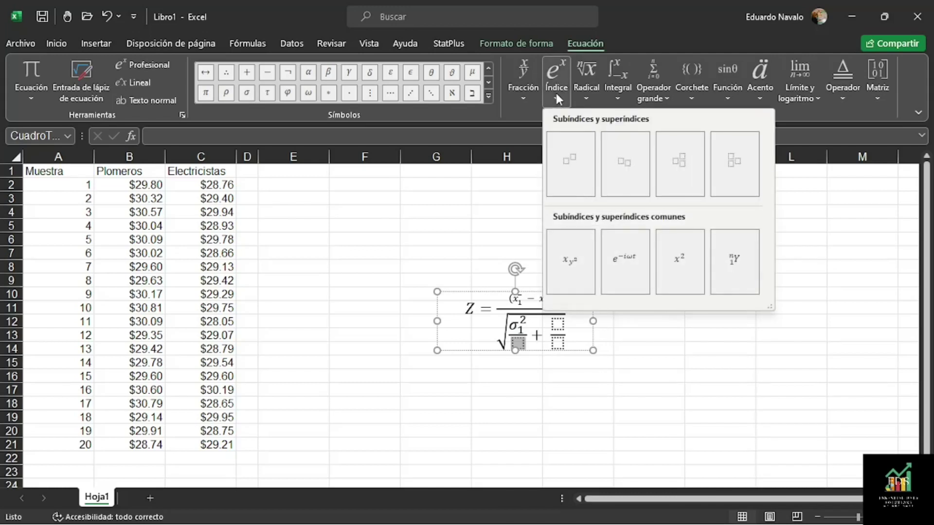
left_click(632, 173)
key("Left")
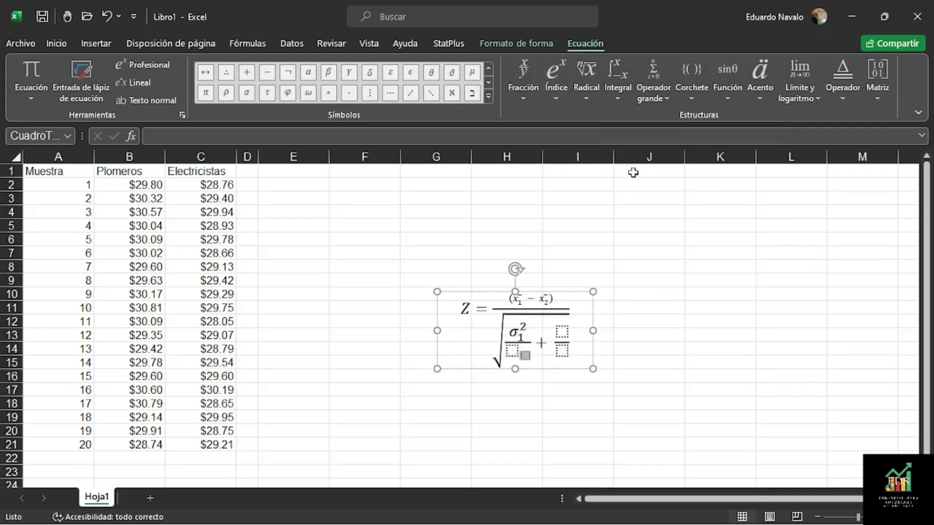
type("1")
key("Left")
key("Left")
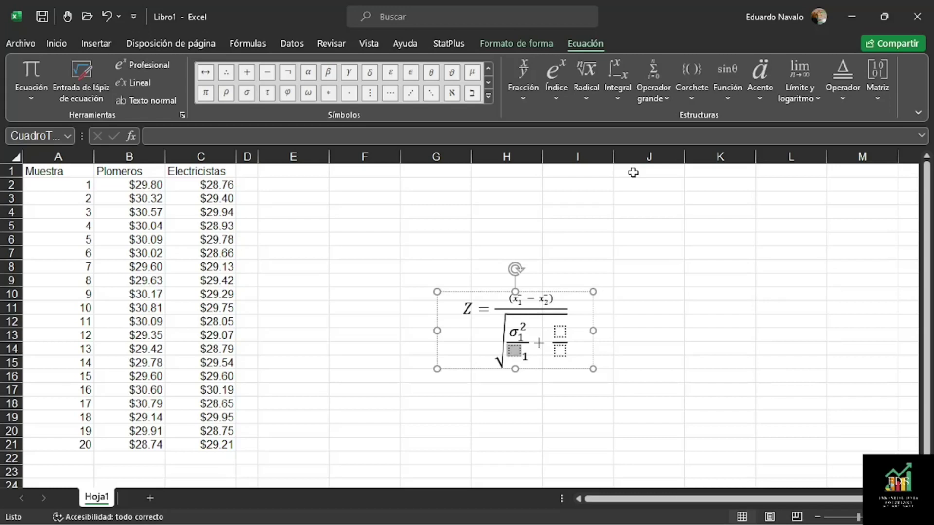
type("n")
- Insert a combined subscript-superscript structure in the numerator of the second fraction under the root
key("Right")
key("Right")
key("Right")
key("Left")
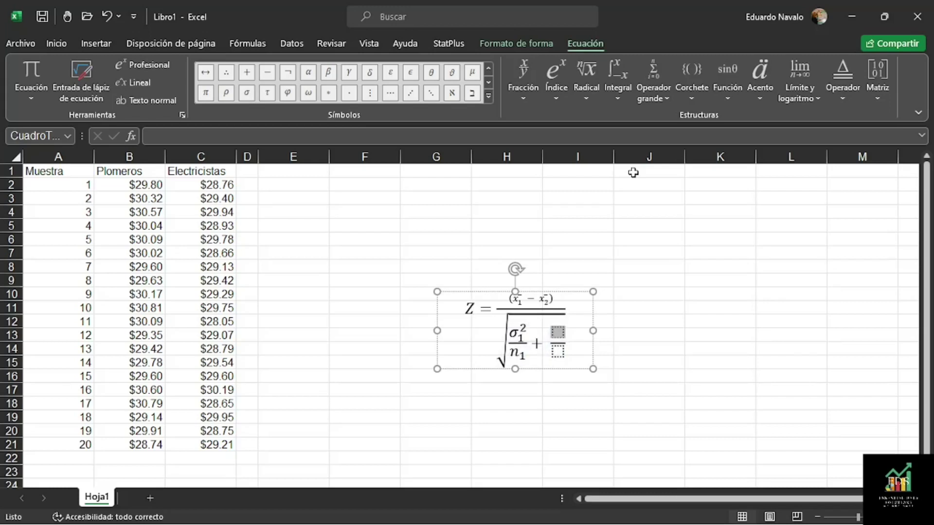
left_click(556, 99)
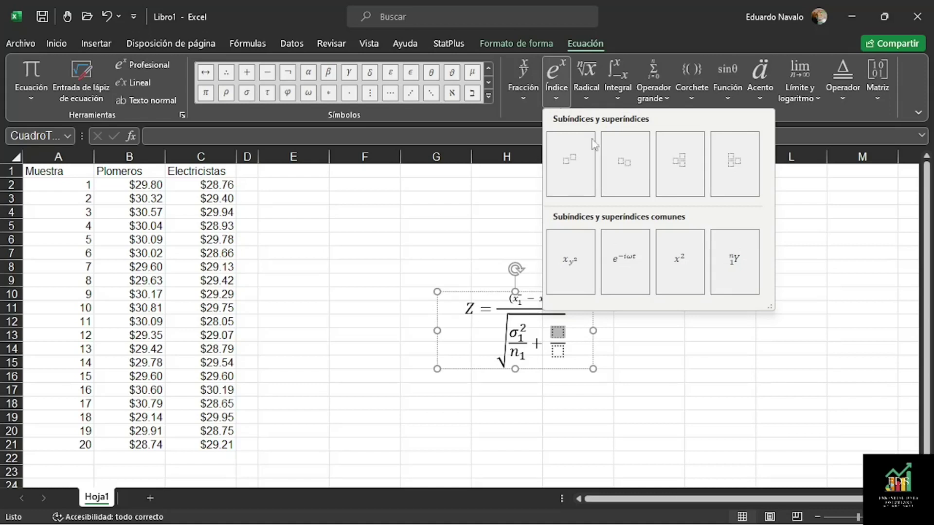
left_click(679, 168)
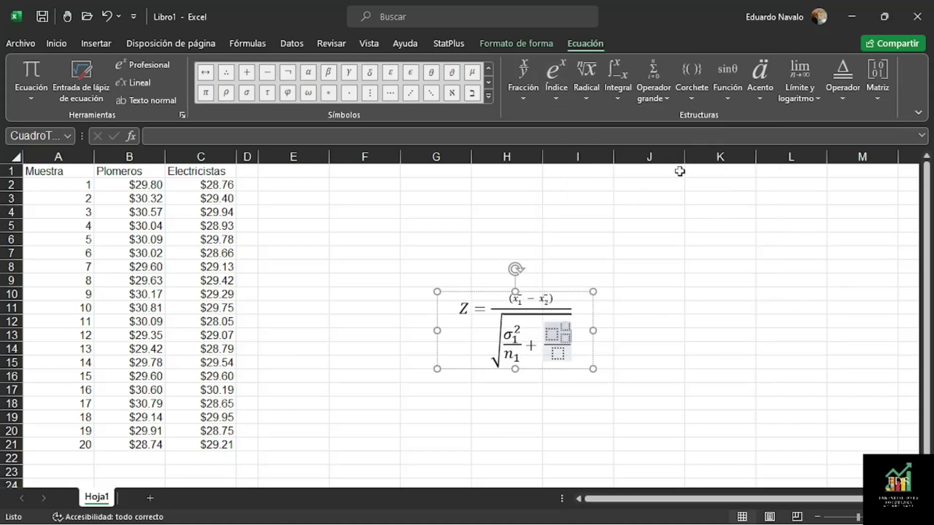
- Fill the second numerator's structure with σ as the base, 2 as the subscript and 2 as the superscript
key("Left")
key("Left")
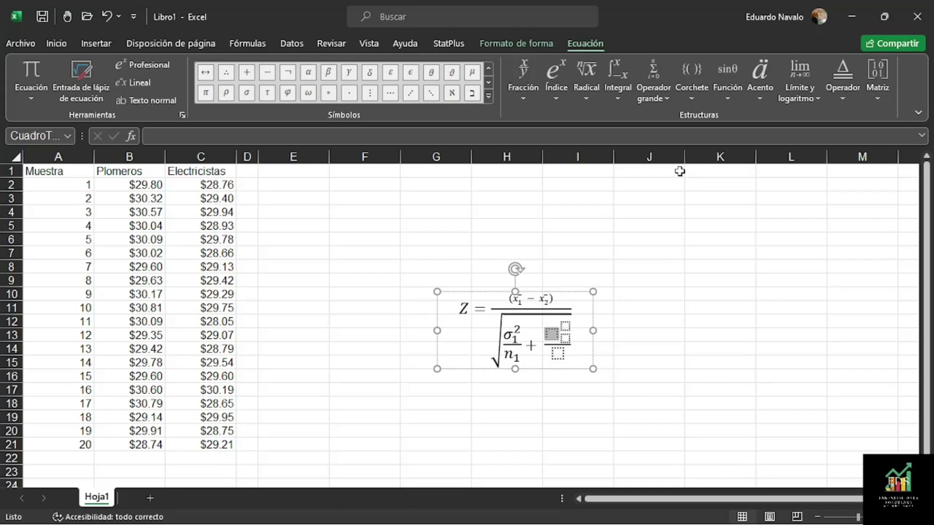
left_click(247, 92)
key("Right")
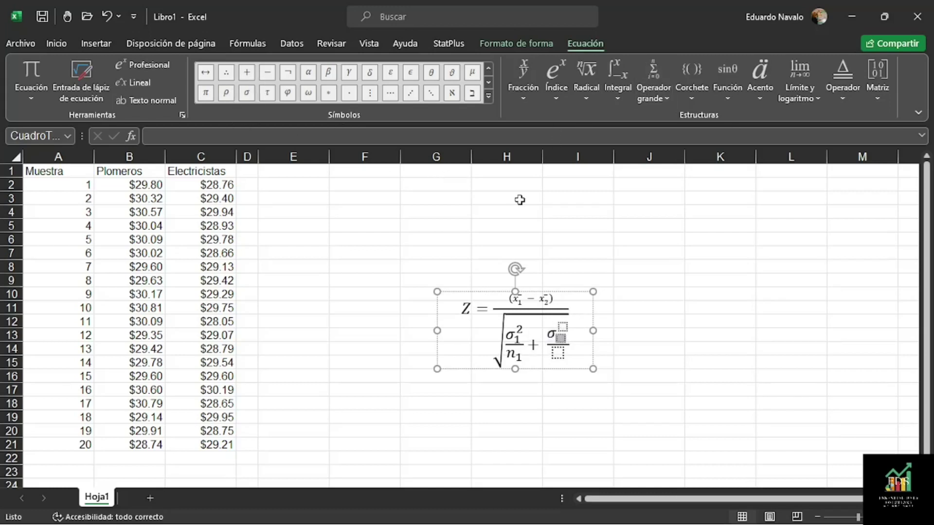
type("2")
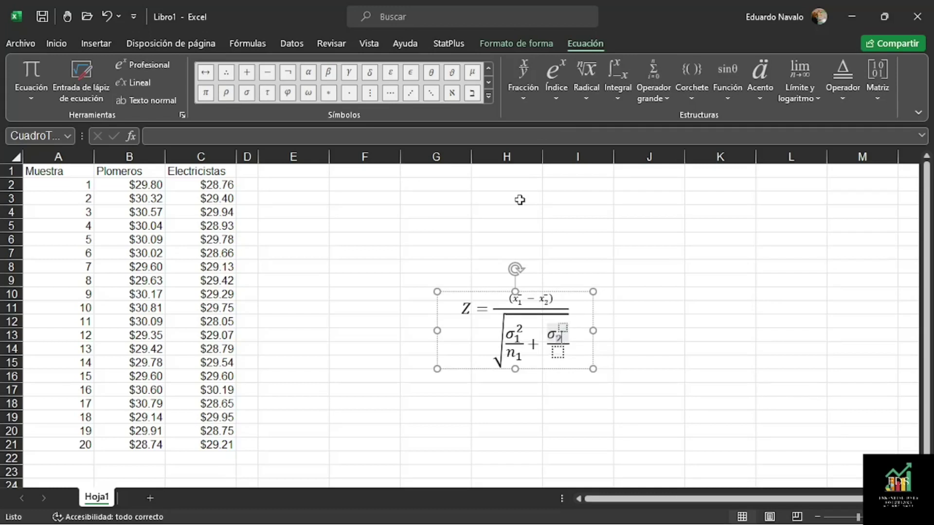
key("Right")
type("2")
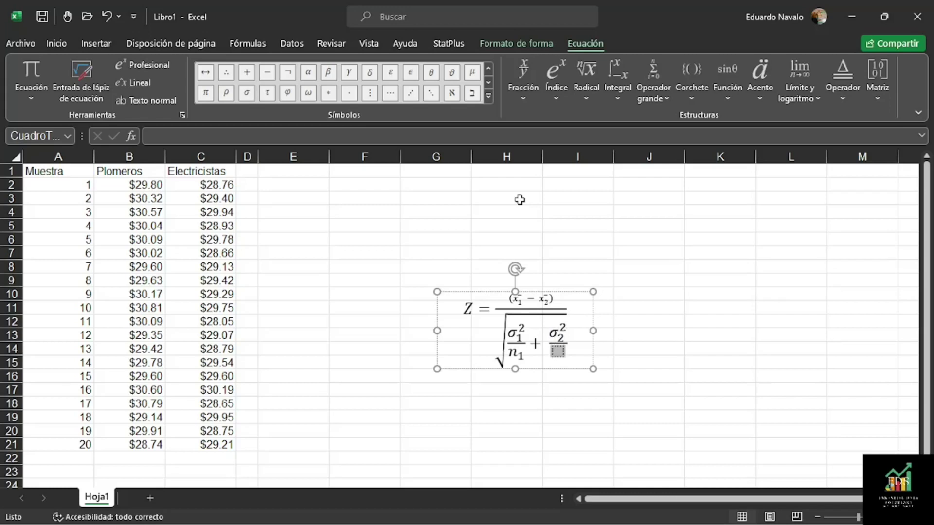
- Enter n with subscript 2 in the denominator of the second fraction under the root
key("Right")
key("Left")
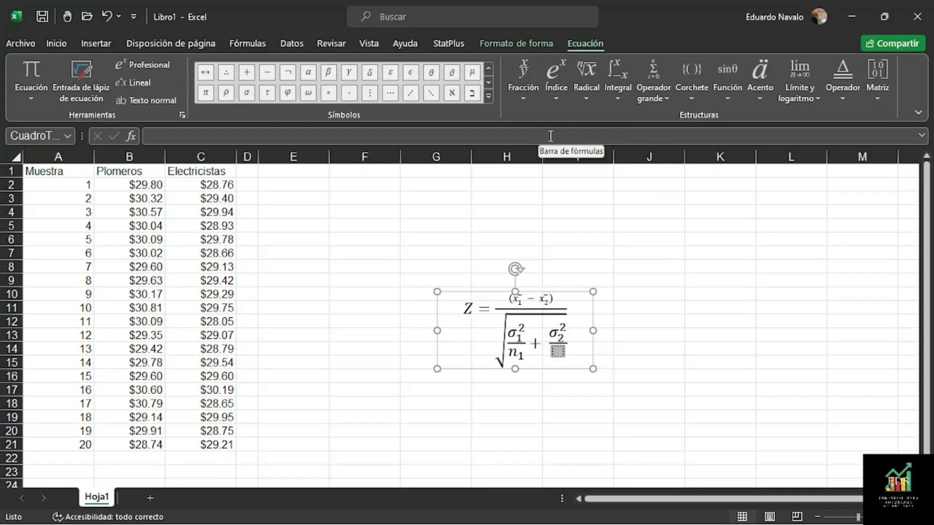
left_click(556, 99)
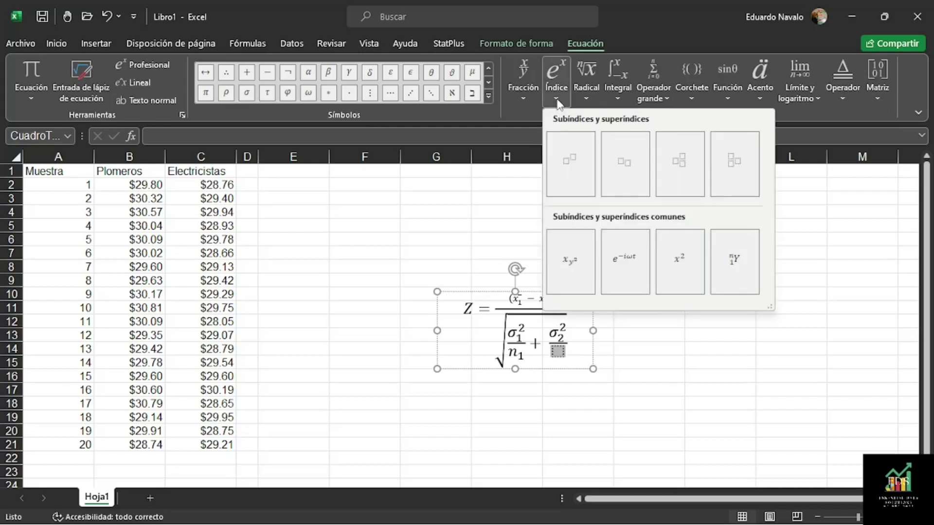
left_click(644, 189)
key("Right")
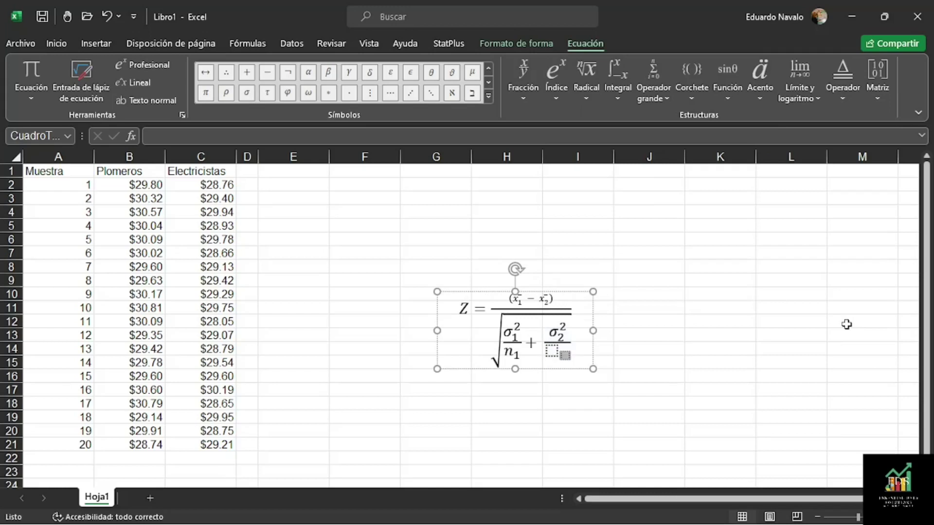
type("2")
key("Left")
key("Left")
type("n")
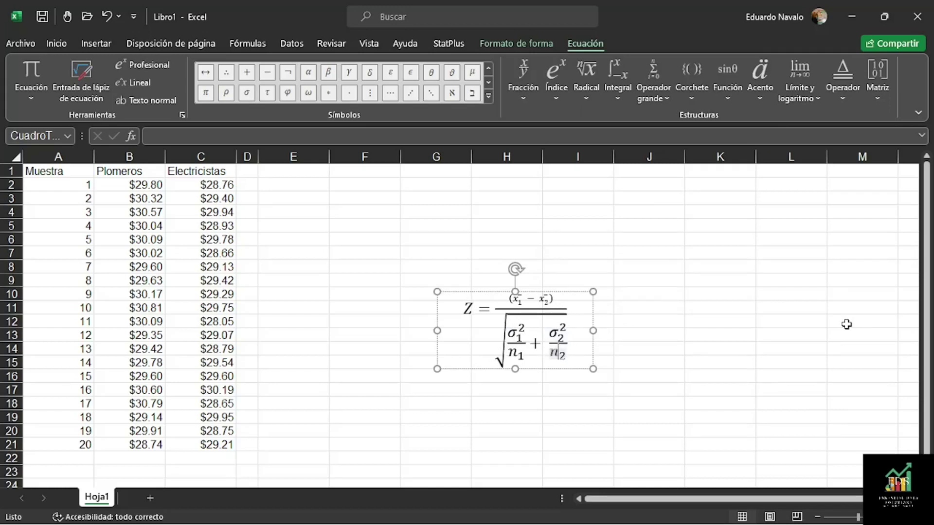
- Set the whole equation's font size to 24 and move it up beside the data, over columns K to M from row 1
left_click(718, 321)
left_click(545, 296)
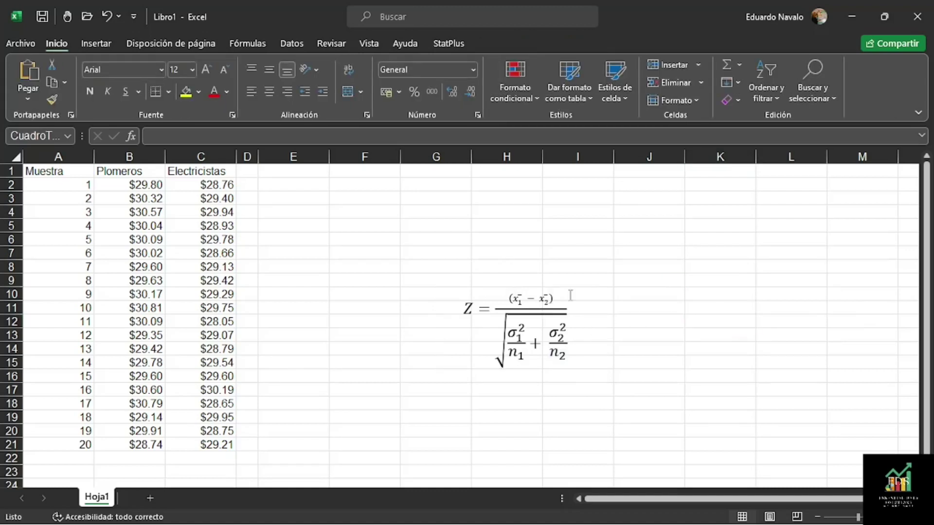
left_click(563, 292)
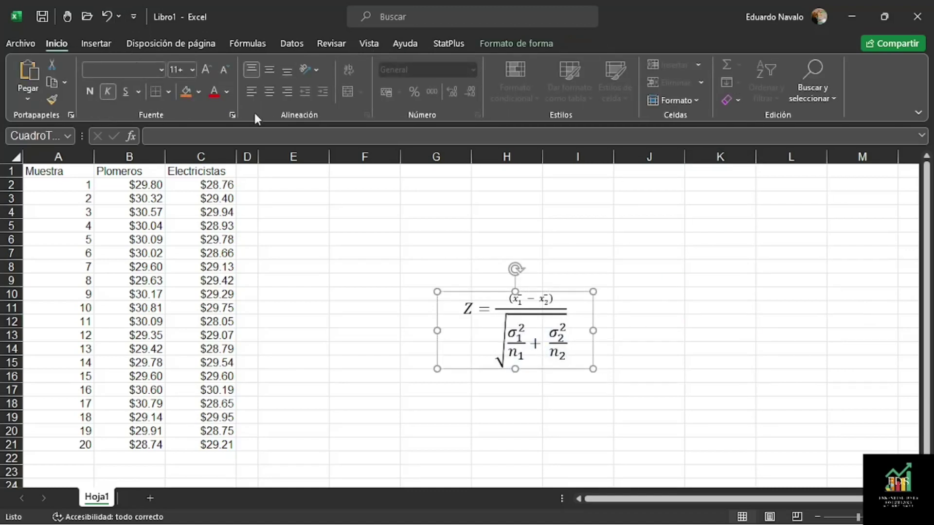
left_click(193, 70)
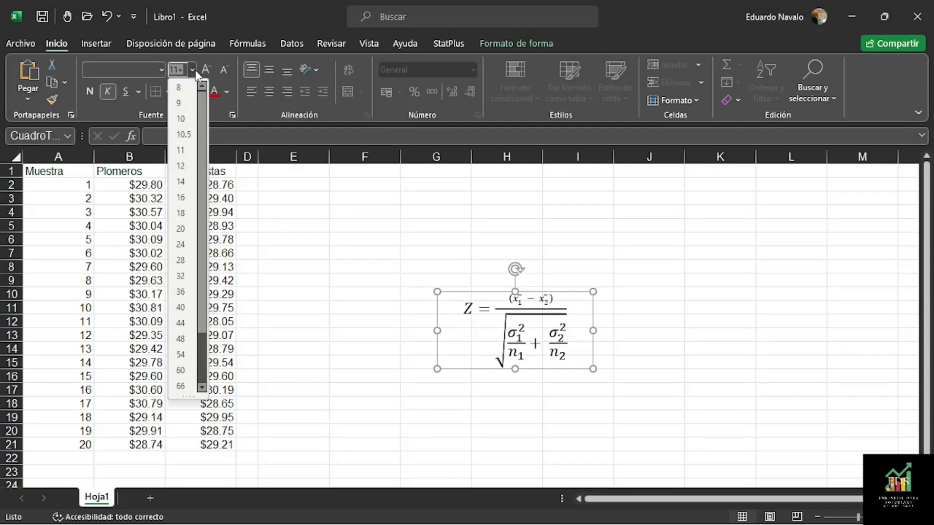
left_click(180, 181)
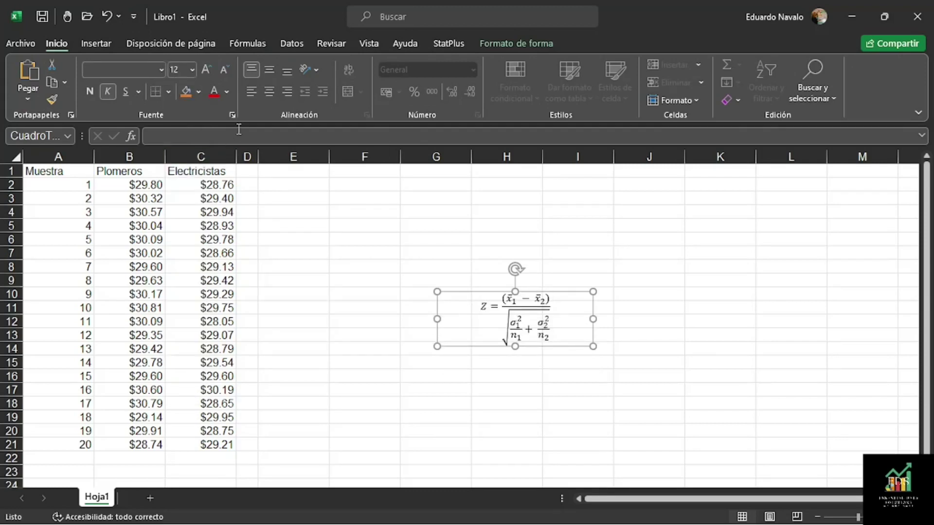
left_click(206, 70)
left_click(206, 69)
left_click(206, 69)
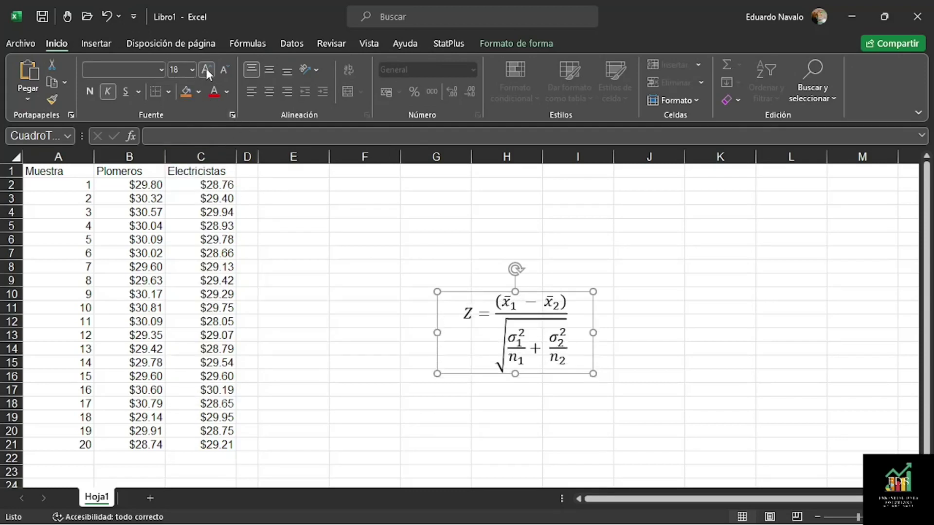
left_click(206, 68)
left_click(206, 68)
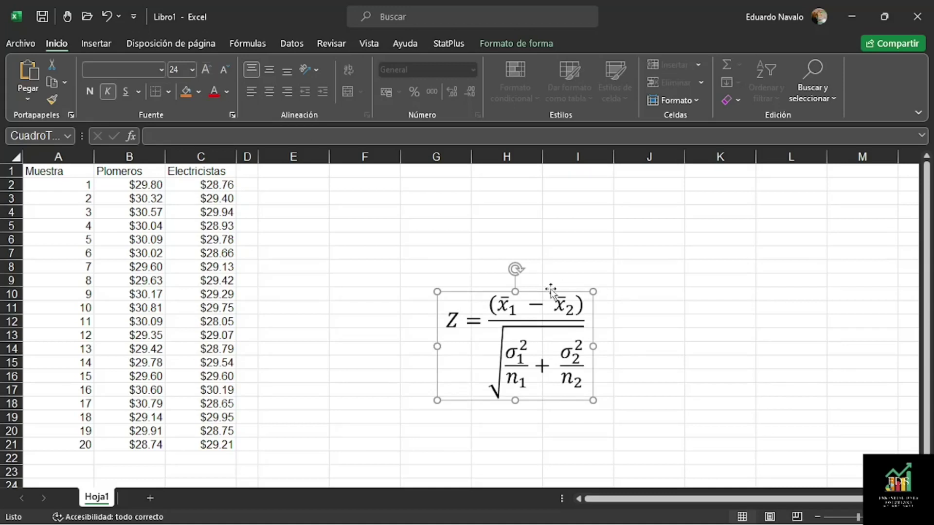
left_click_drag(550, 287, 845, 165)
left_click(706, 258)
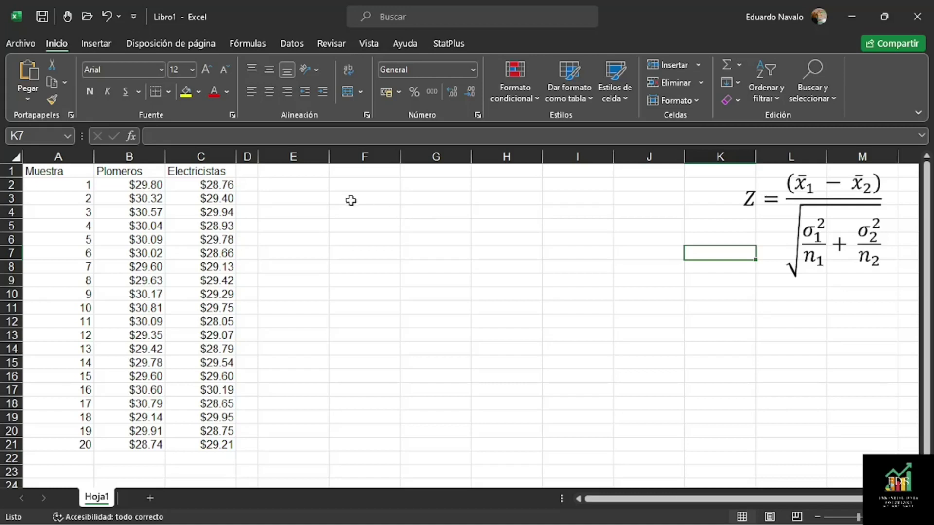
- Copy the Plomeros heading from B1 into E1 and the Electricistas heading from C1 into E2
left_click(353, 174)
left_click(305, 168)
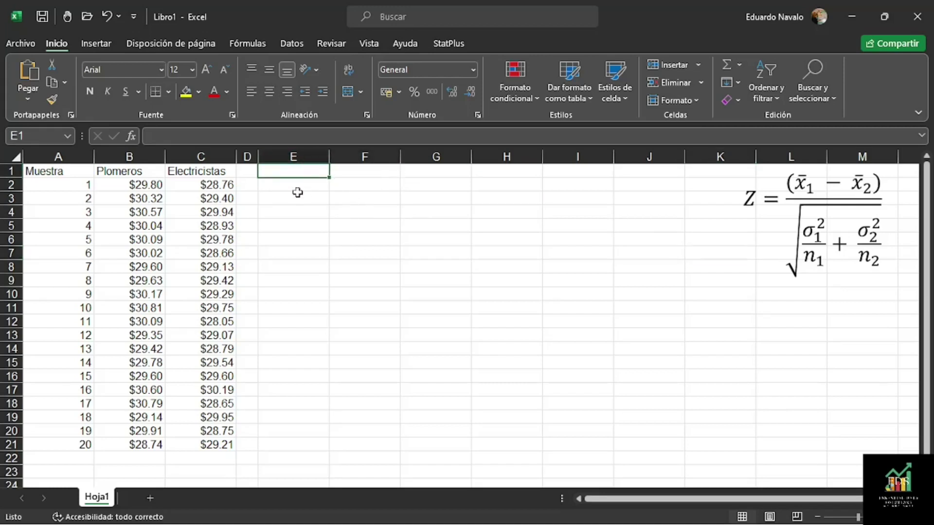
left_click(143, 175)
key("ctrl+c")
left_click(305, 173)
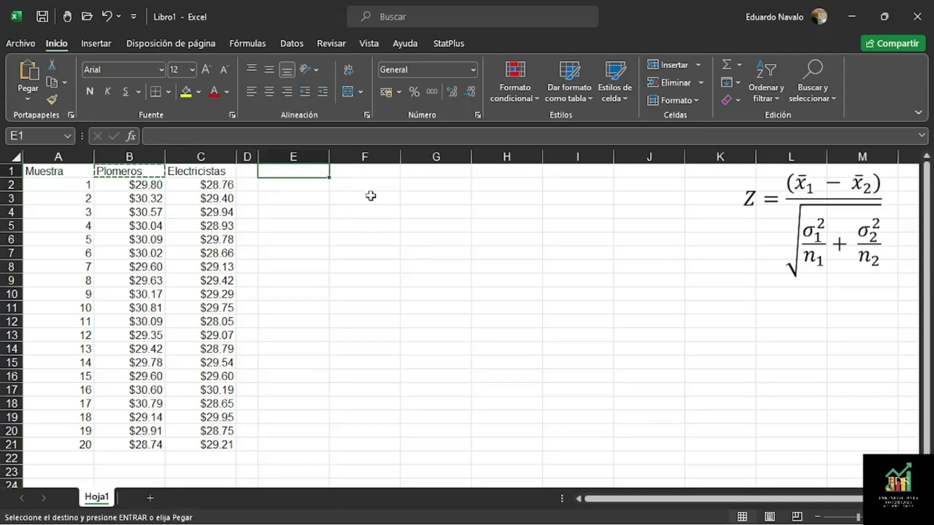
key("ctrl+v")
left_click(201, 175)
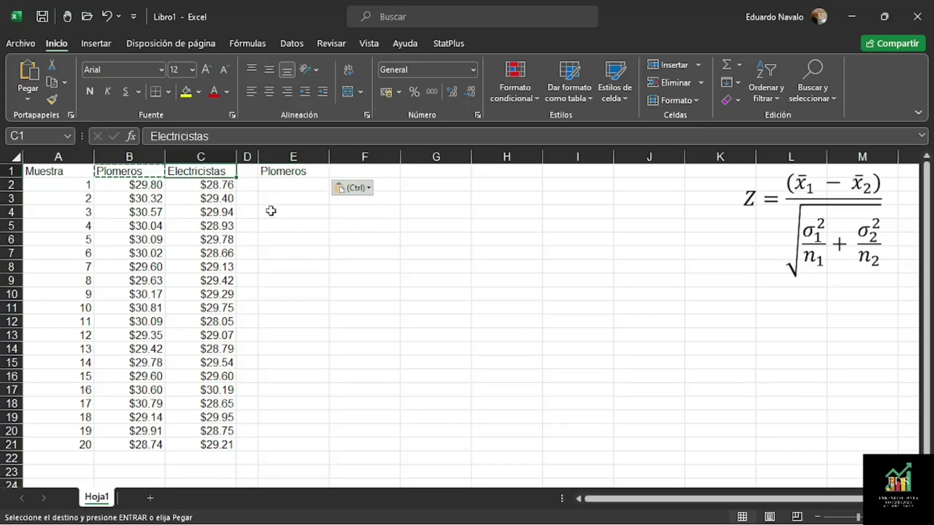
key("ctrl+c")
left_click(292, 184)
key("ctrl+v")
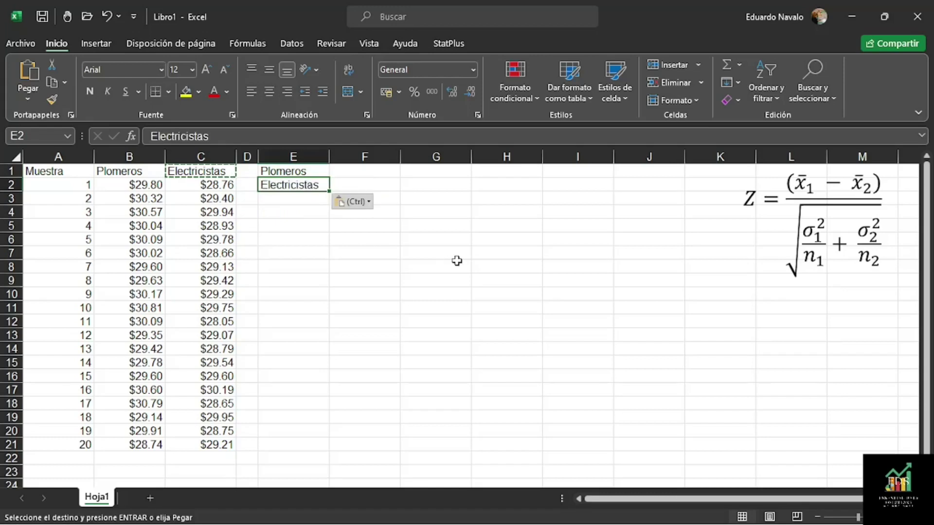
- Enter 5 in F1 for Plomeros and 4.5 in F2 for Electricistas
key("Up")
key("Right")
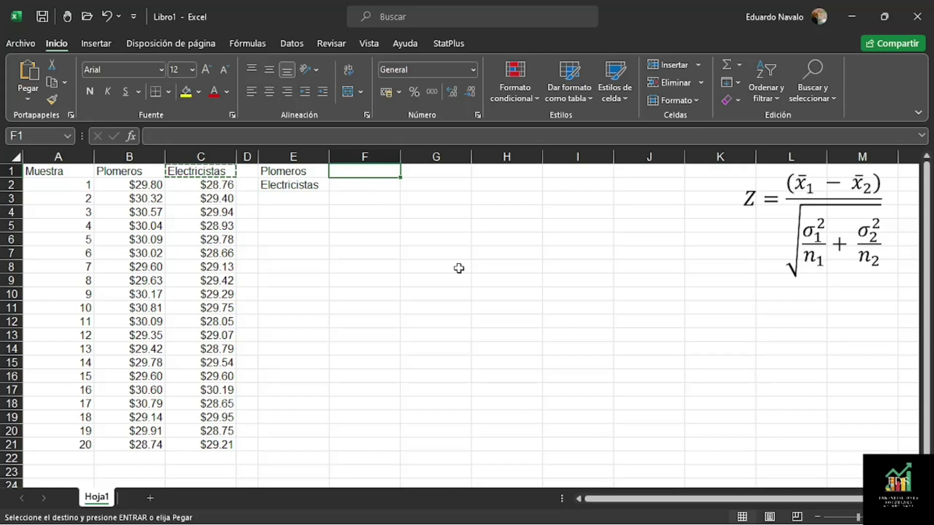
type("5")
key("Return")
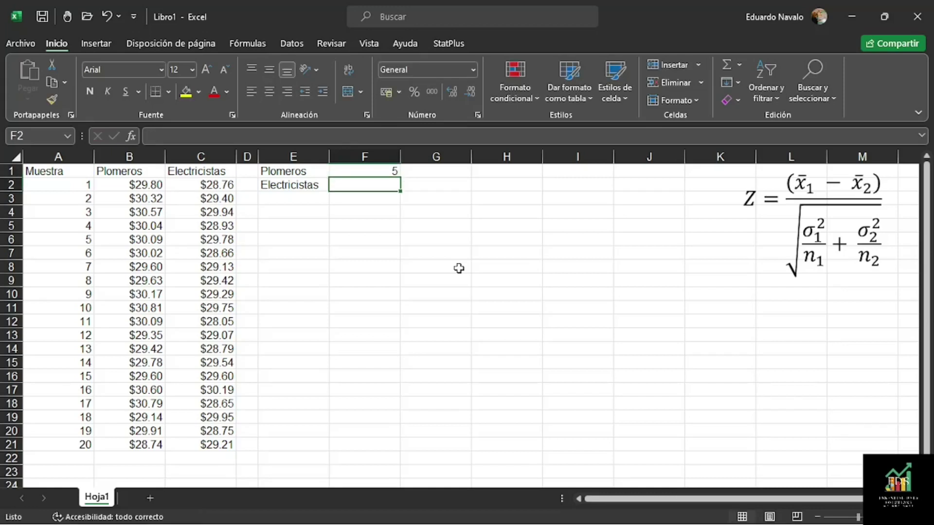
type("4.5")
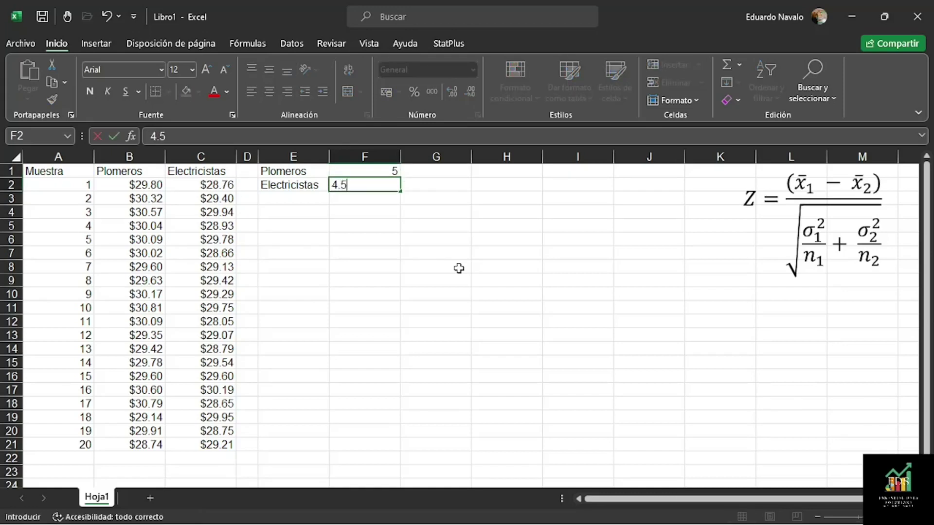
key("ctrl+Return")
key("Up")
- Copy the currency format of C2 onto F1:F2 and move the block E1:F2 down one row
left_click(212, 186)
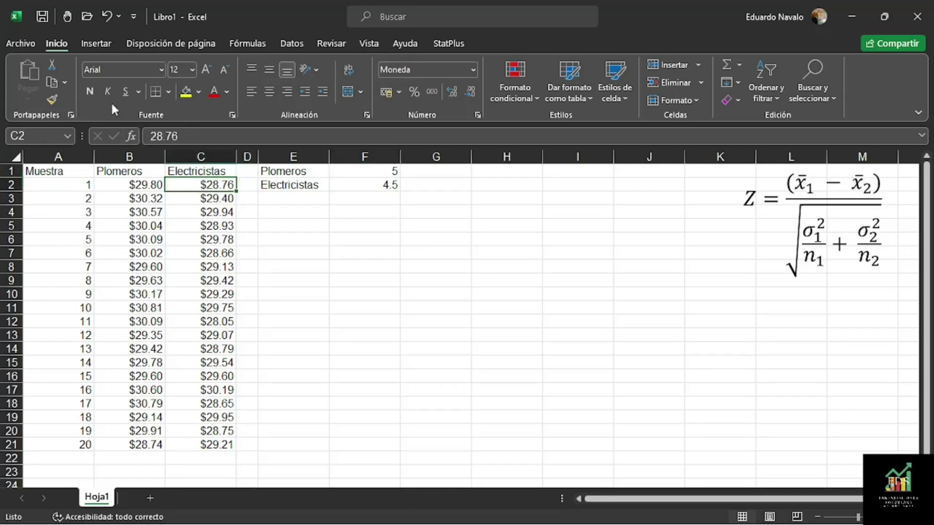
left_click(52, 100)
left_click_drag(358, 173, 367, 188)
left_click(360, 217)
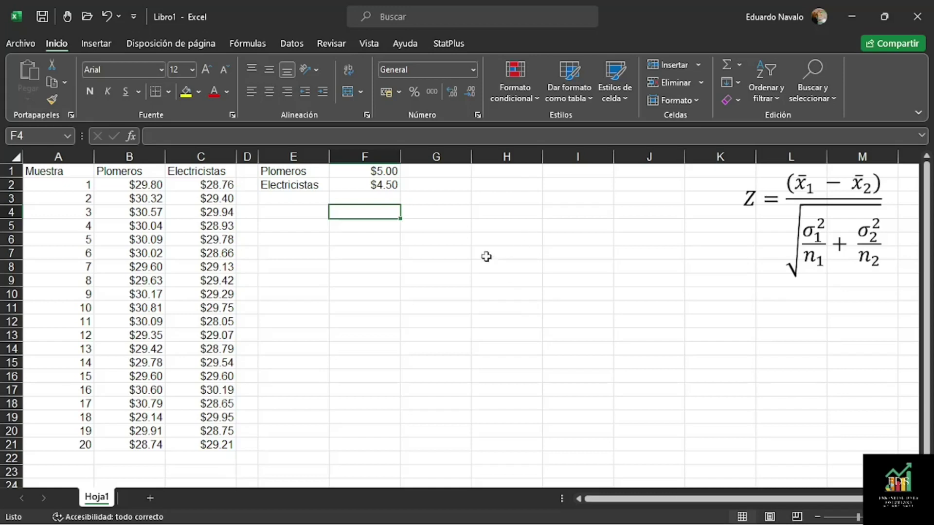
left_click_drag(292, 171, 353, 208)
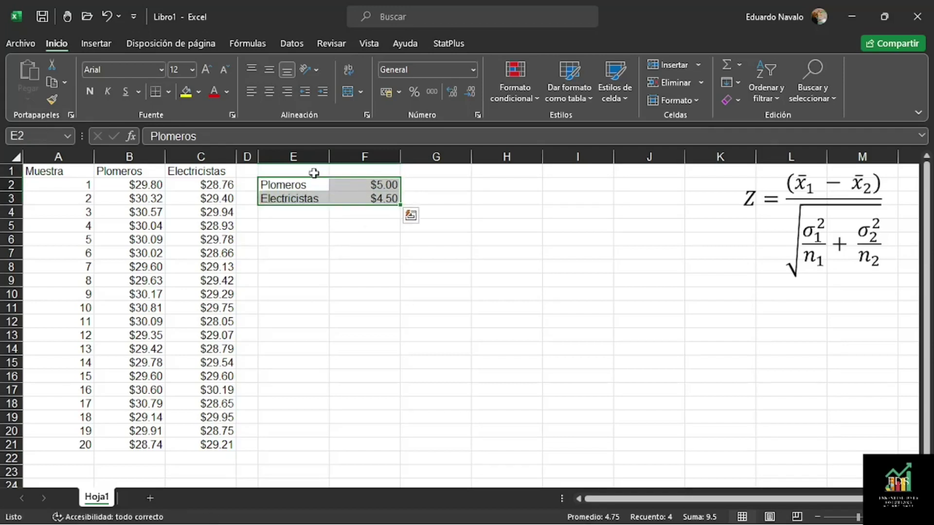
- Enter the heading "Desviación Estándar Población" in E1 and widen column E slightly
left_click(313, 171)
type("De")
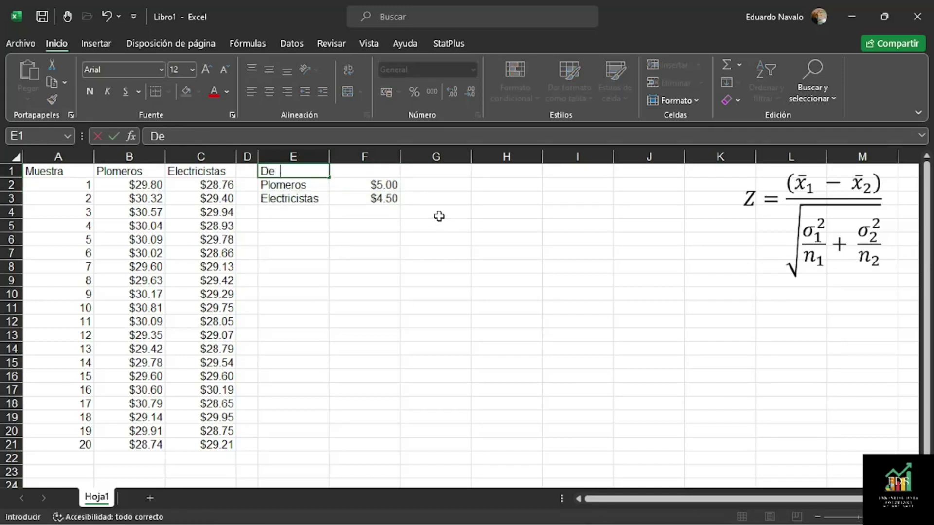
type("sviación Es")
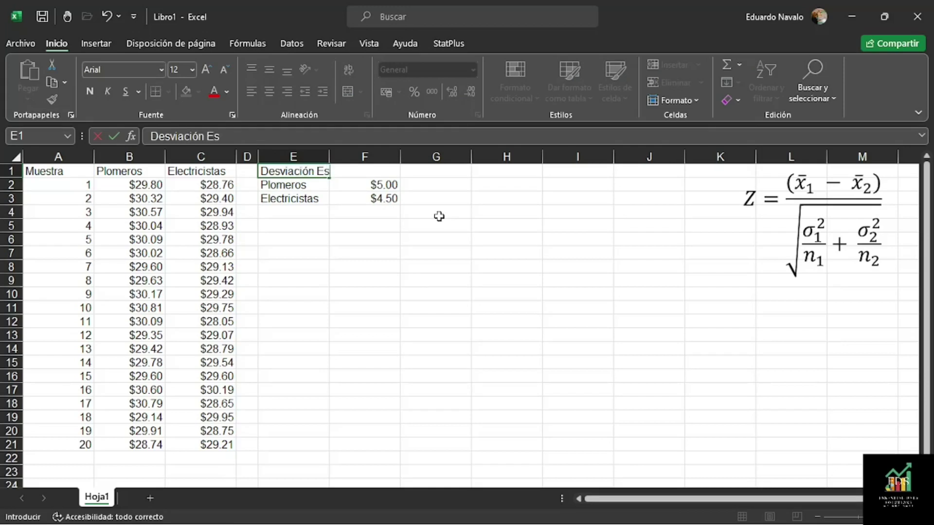
type("tándar P")
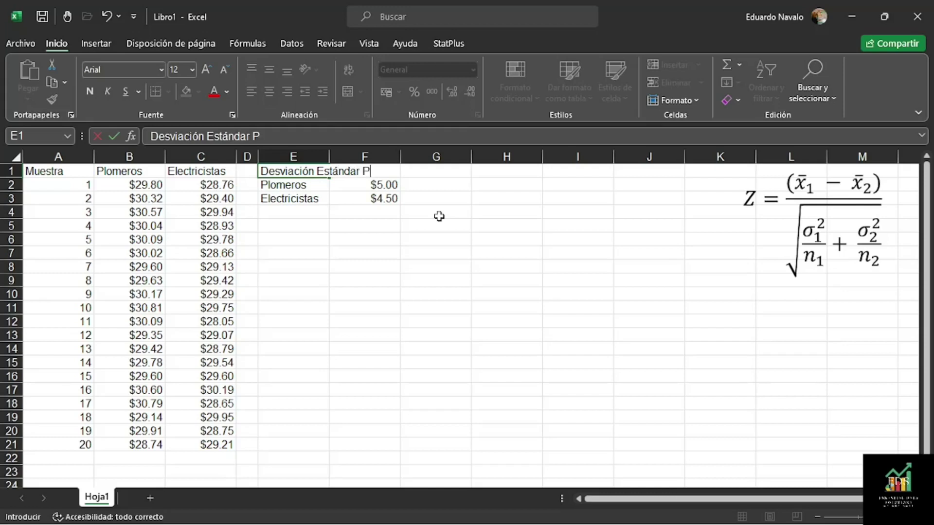
type("oblacion")
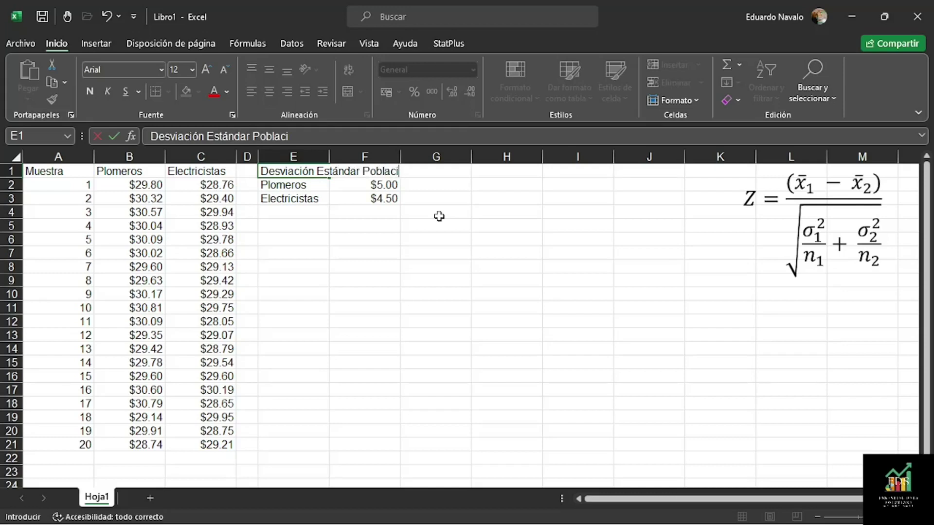
key("BackSpace")
key("BackSpace")
type("ón")
key("Return")
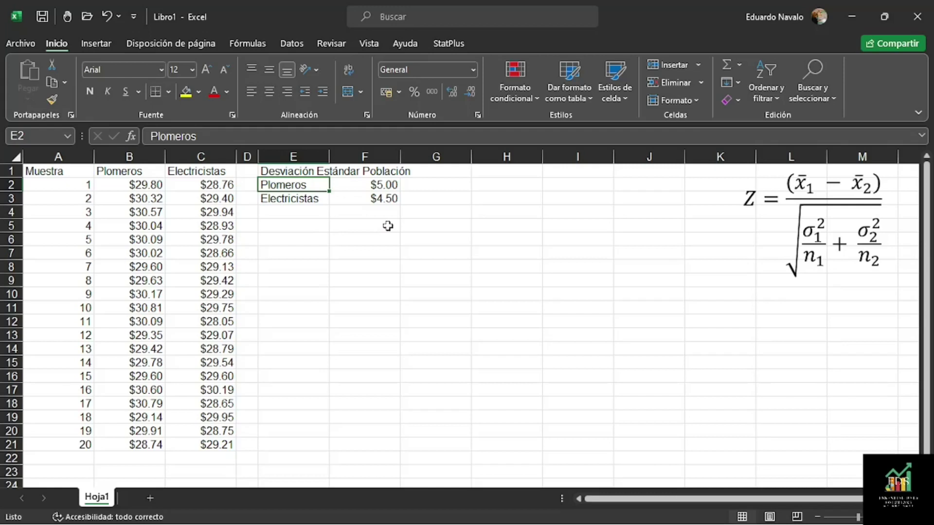
left_click_drag(331, 154, 345, 153)
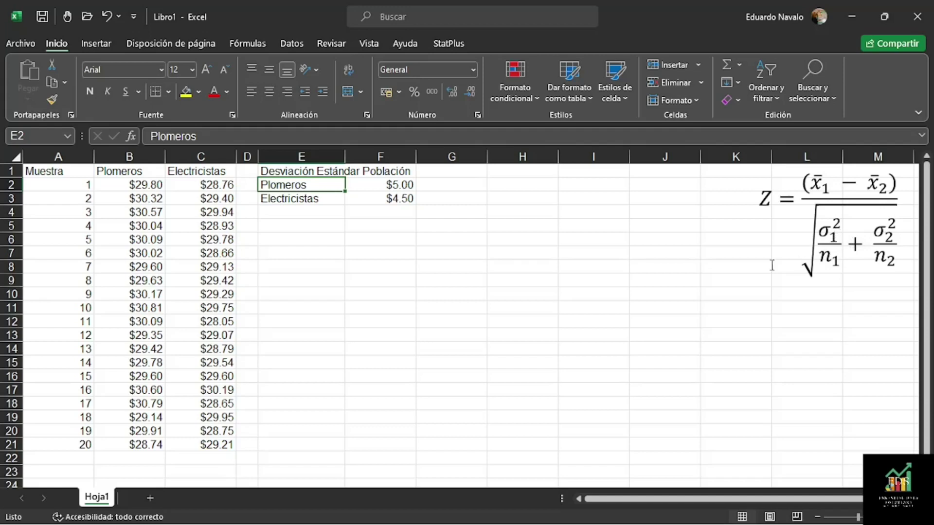
- Square the Plomeros standard deviation in G2 with the formula =POTENCIA(F2;2)
left_click(466, 186)
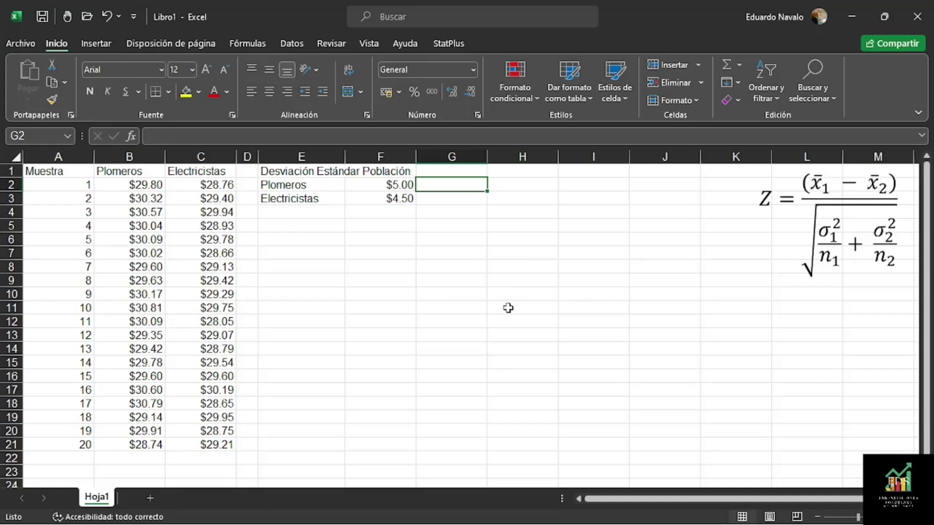
type("=")
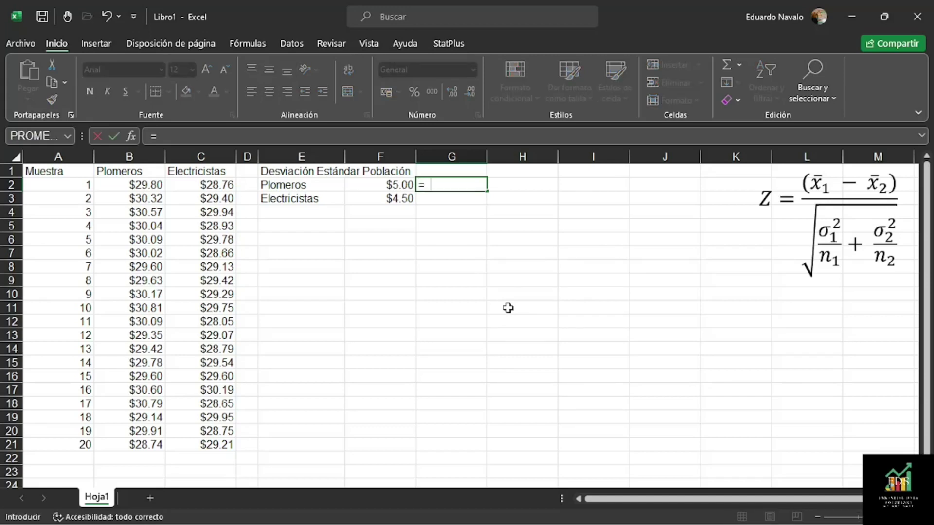
type("pote")
key("Tab")
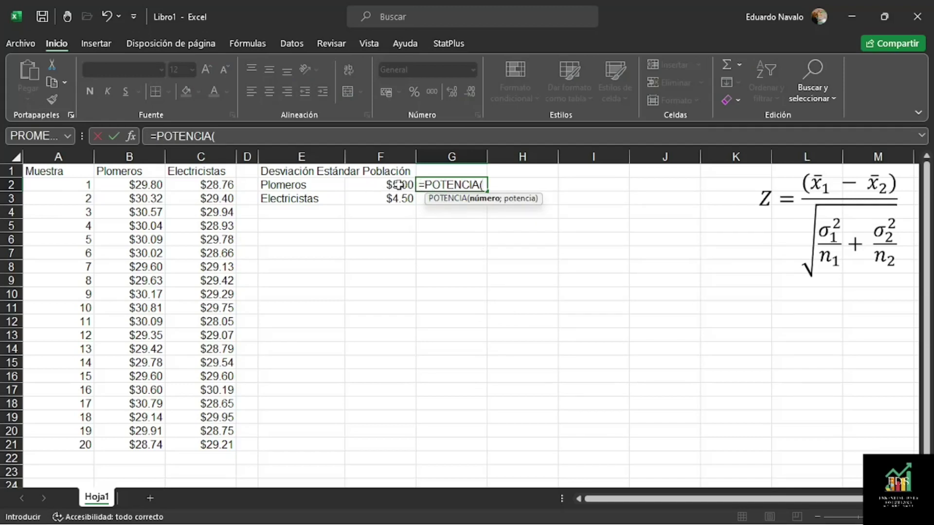
left_click(375, 185)
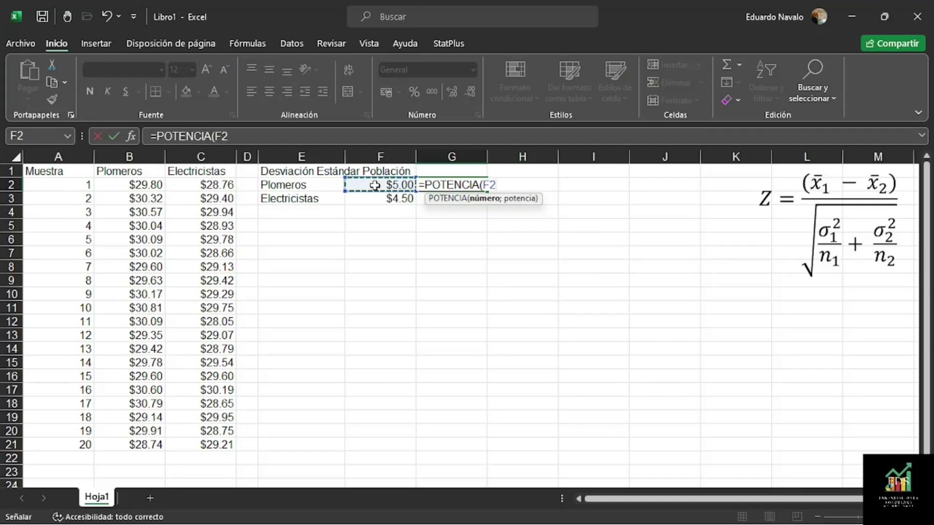
type(";")
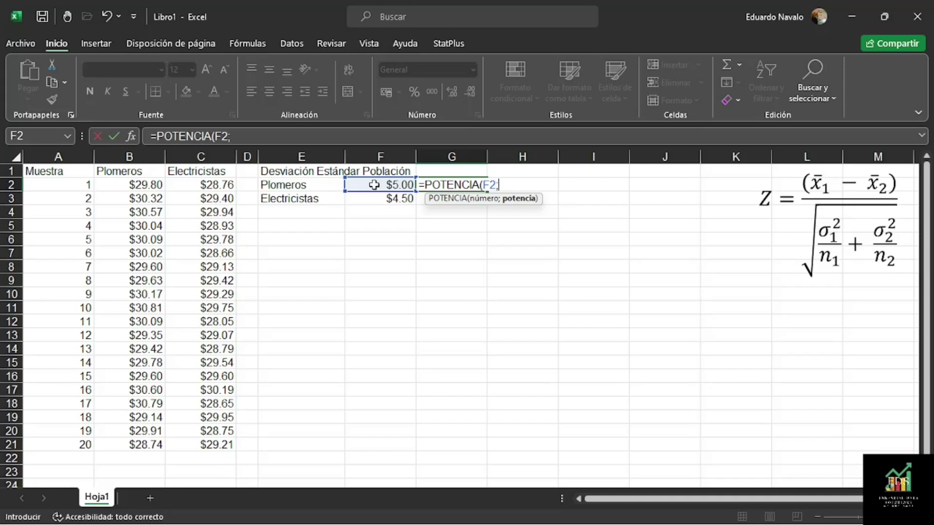
type("2)")
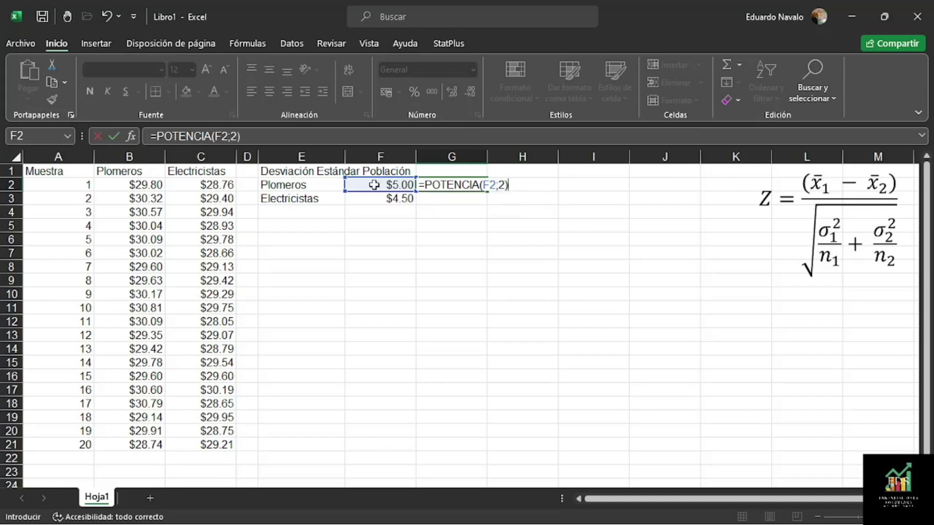
key("Return")
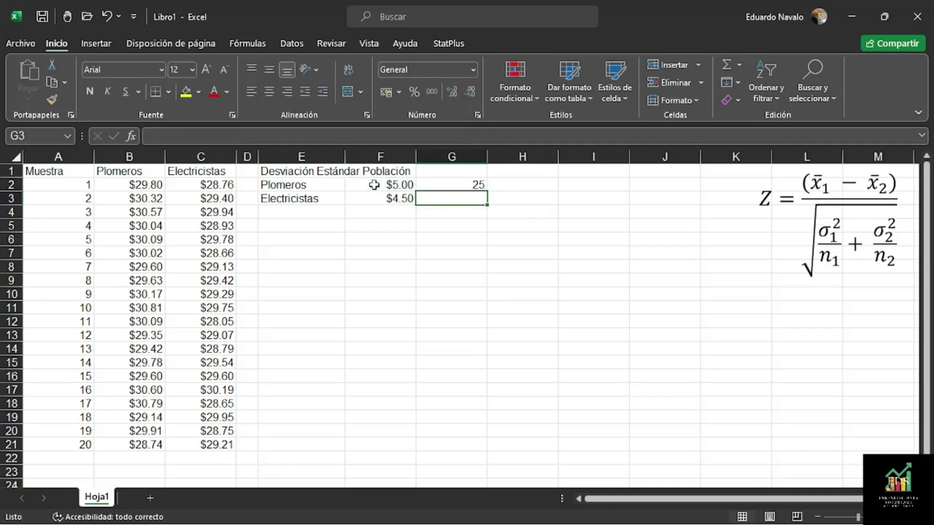
- Copy the POTENCIA formula from G2 into G3 for Electricistas
key("Up")
key("ctrl+c")
key("Down")
key("ctrl+v")
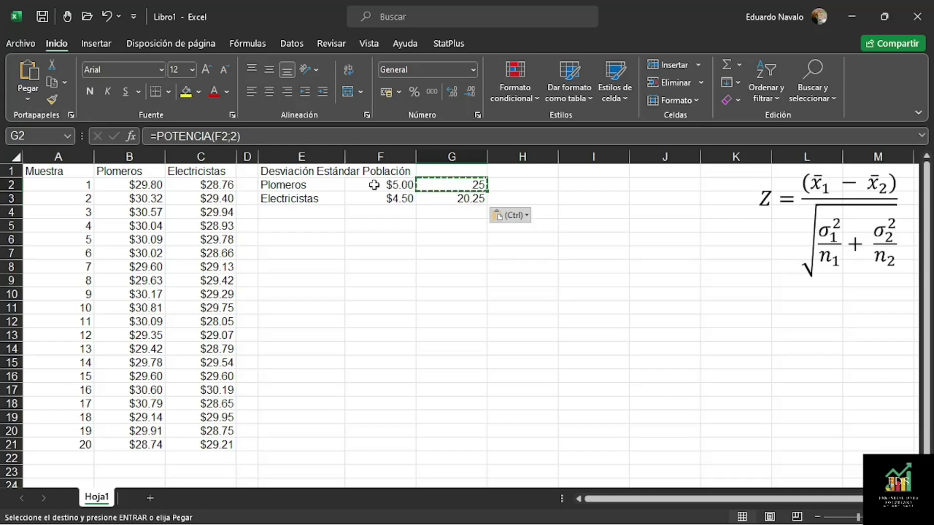
- Copy the currency format of F2 onto the squared values in G2:G3
left_click(354, 183)
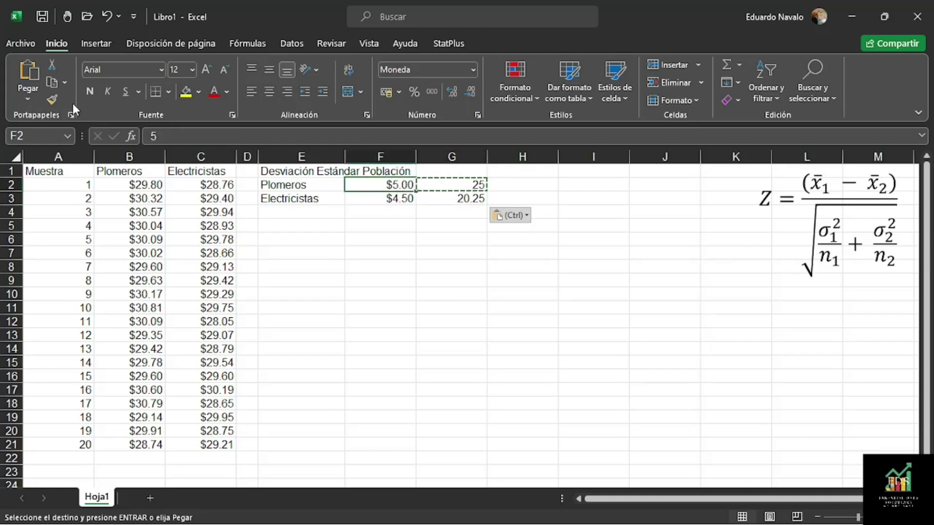
left_click(52, 100)
left_click(447, 190)
left_click_drag(447, 189, 446, 199)
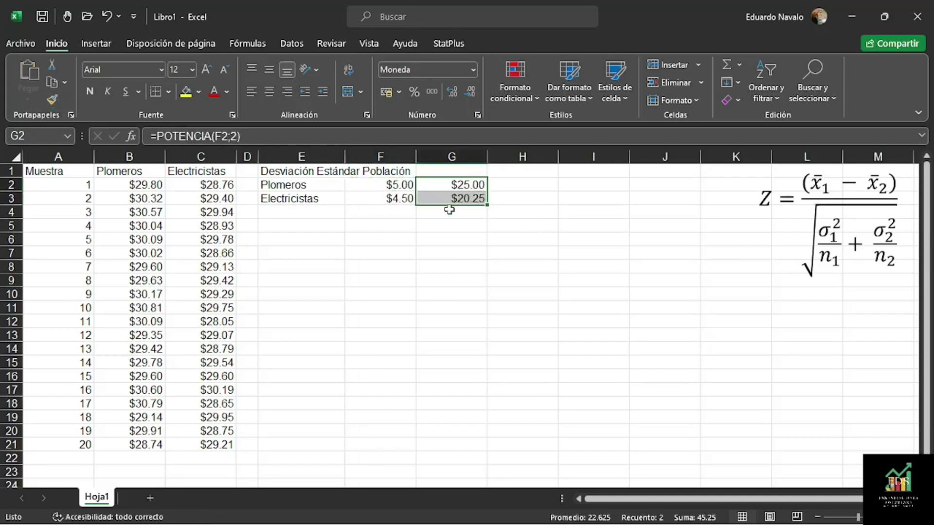
left_click(440, 239)
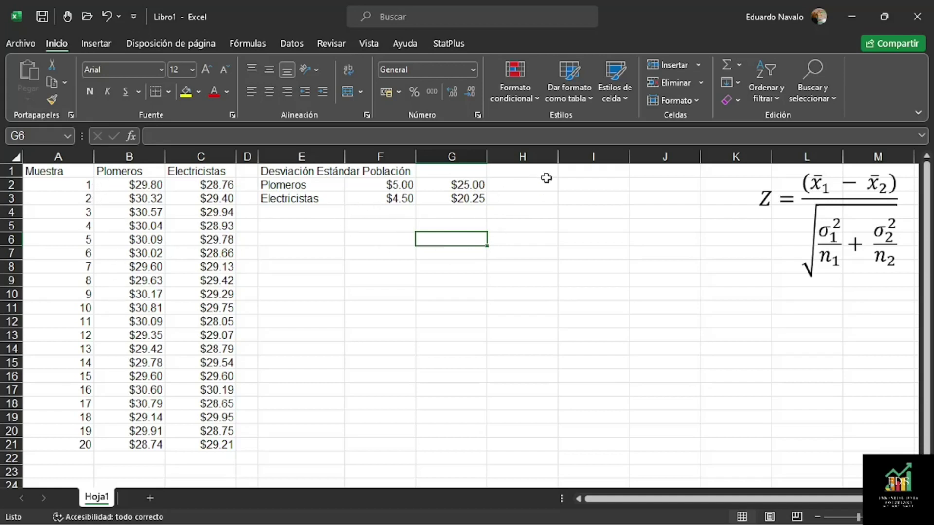
left_click(525, 173)
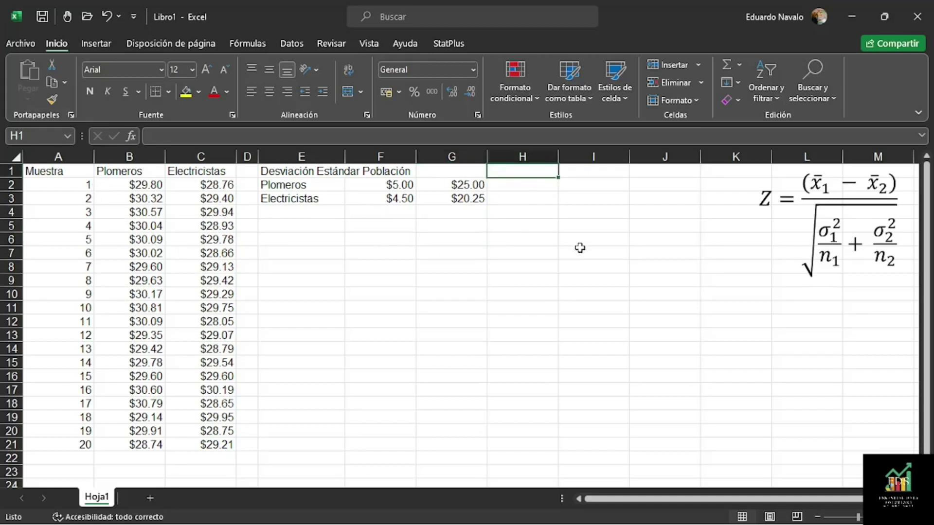
- Enter the heading "Media o Promedio" in H1 and fit column H to its text
type("Media o Promedio")
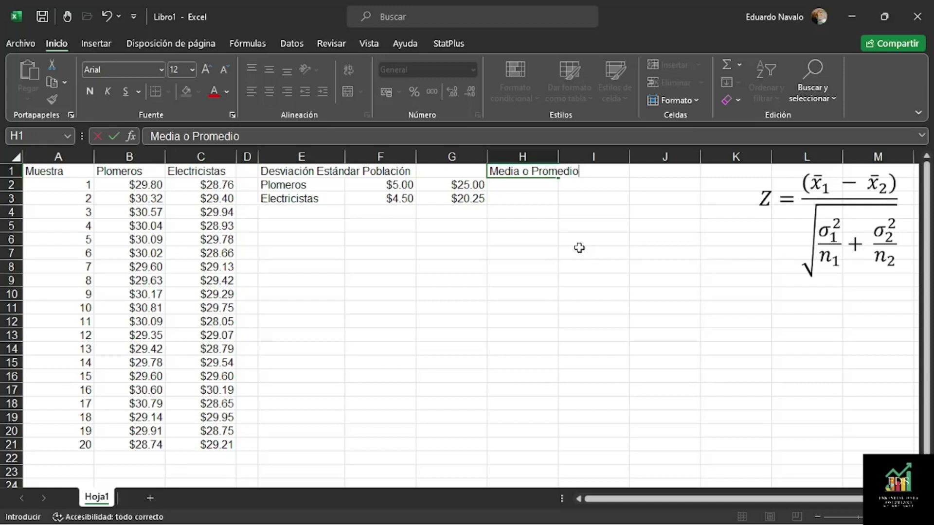
key("Return")
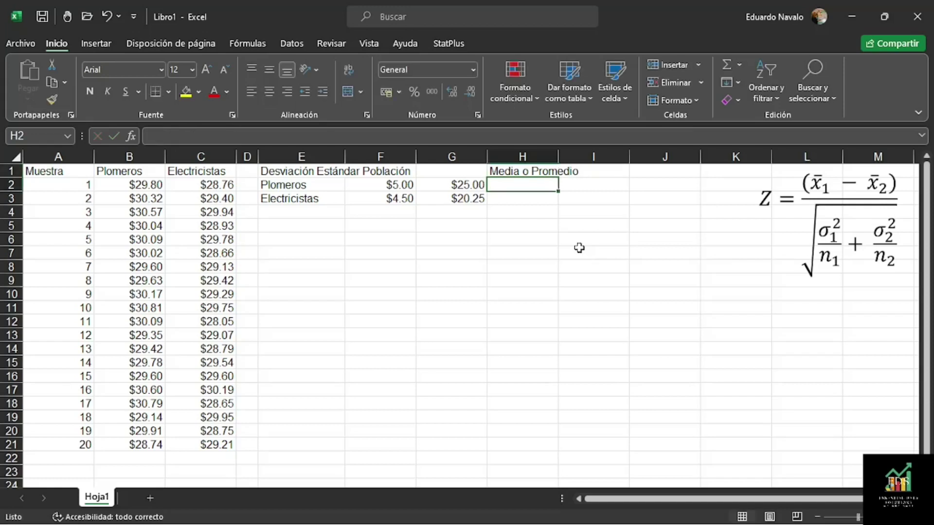
double_click(559, 157)
- Move the Z formula text box slightly left so that it is fully visible beside the data
left_click(852, 231)
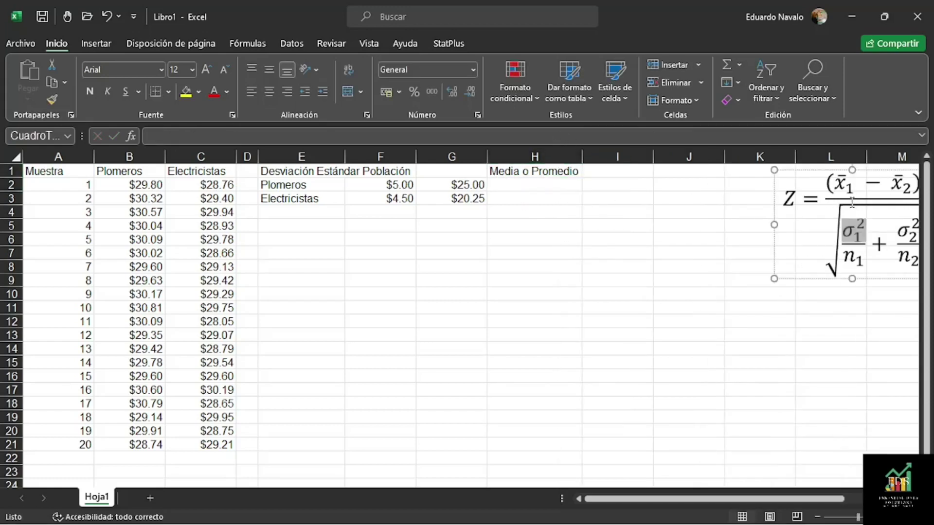
left_click_drag(775, 171, 737, 169)
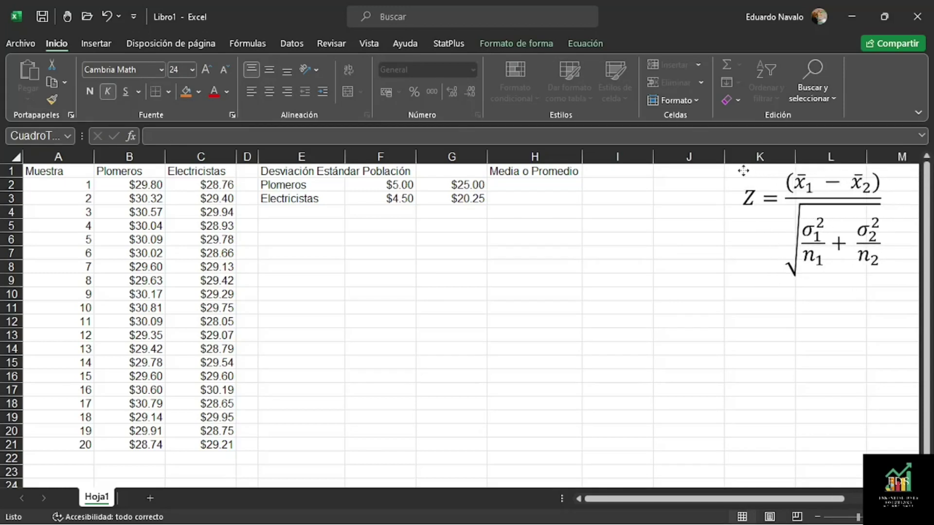
- Calculate the Plomeros mean wage in H2 with the formula =PROMEDIO(B:B)
left_click(559, 189)
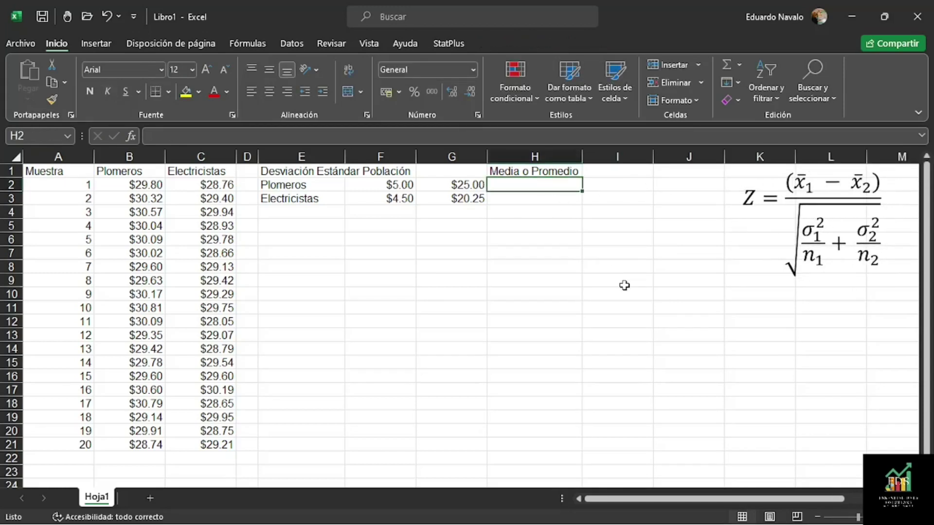
type("=prome")
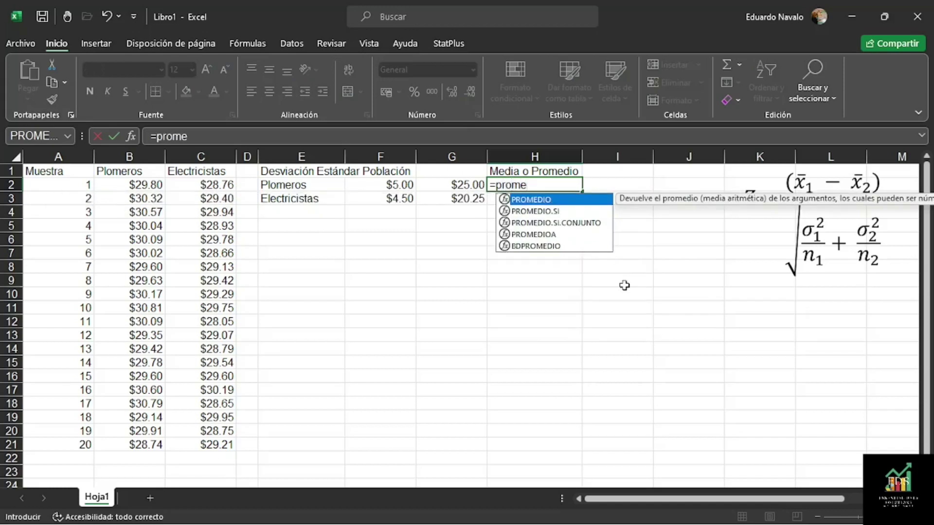
key("Tab")
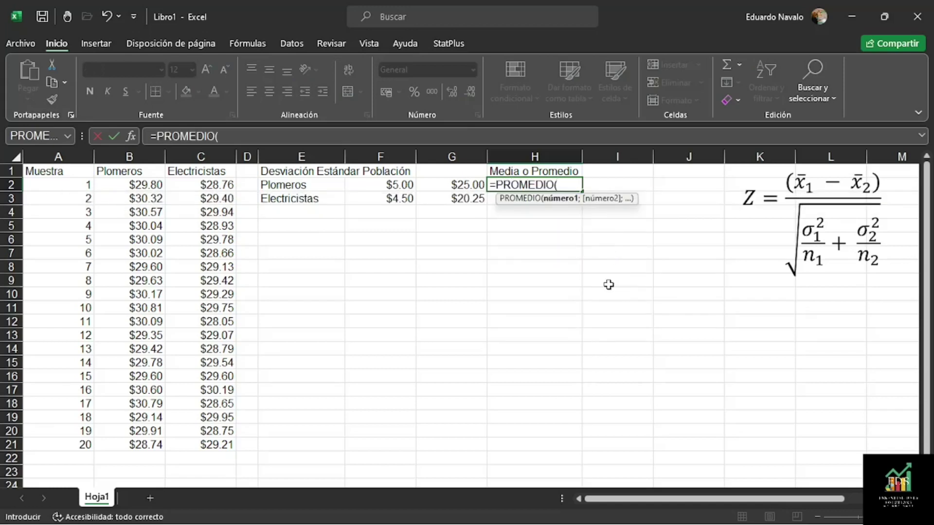
left_click(133, 154)
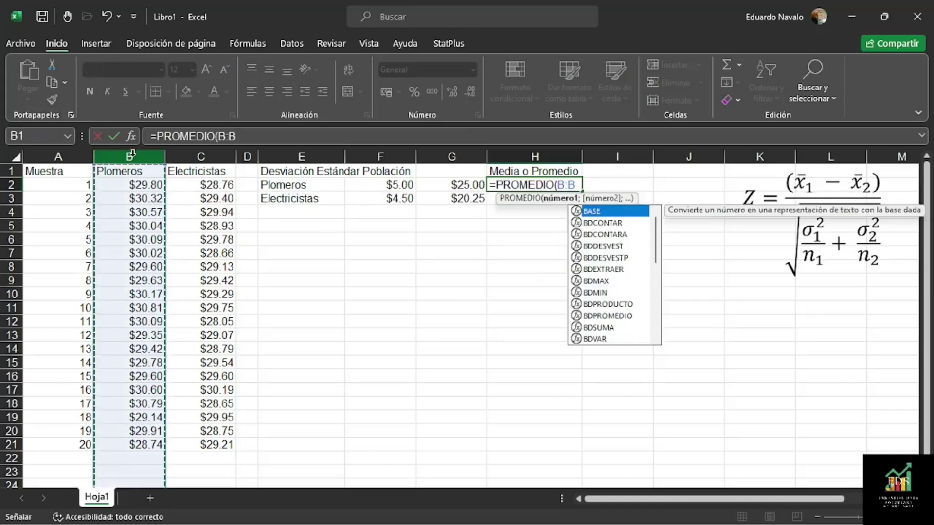
key("Return")
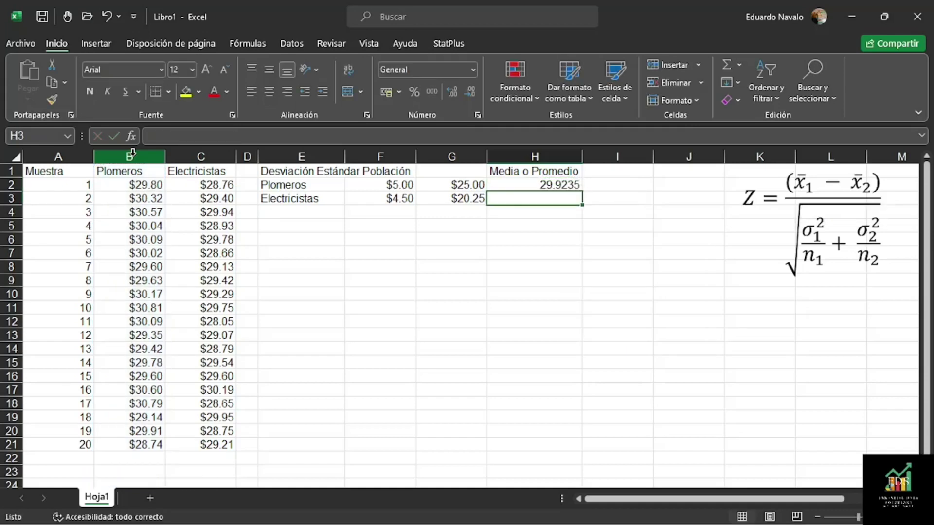
type("=")
key("Escape")
key("Up")
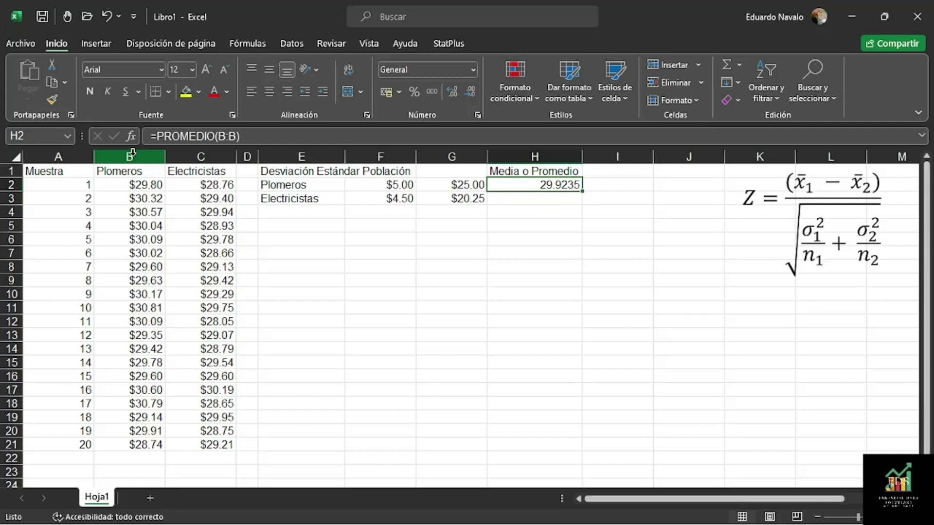
key("ctrl+c")
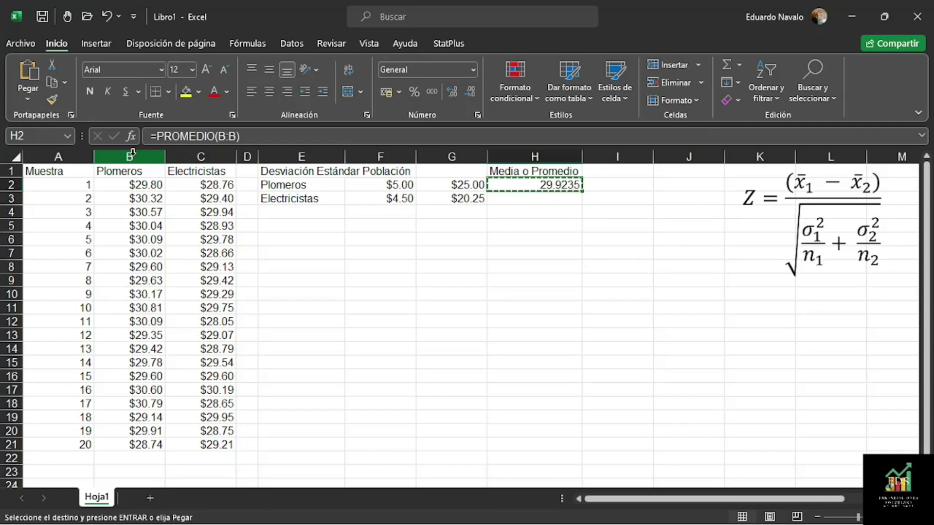
key("Down")
- Calculate the Electricistas mean wage in H3 with the formula =PROMEDIO(C:C)
type("=")
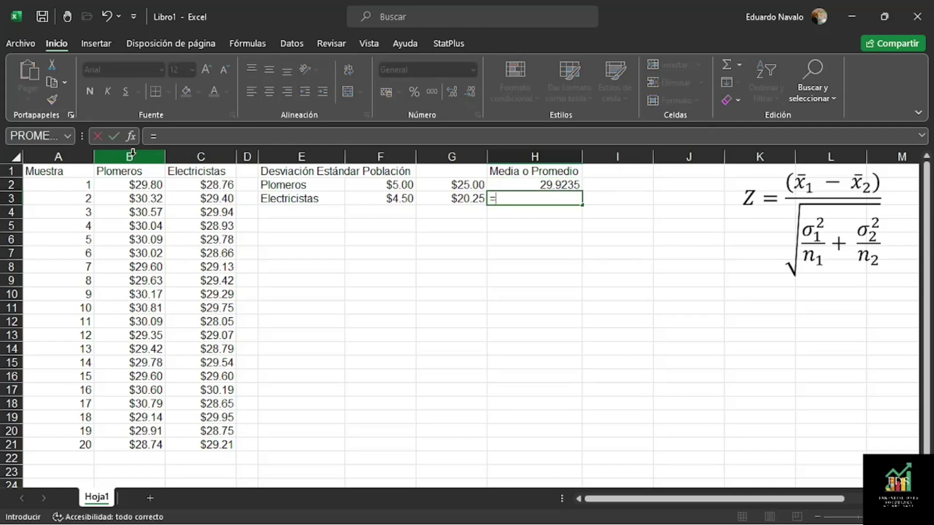
type("prome")
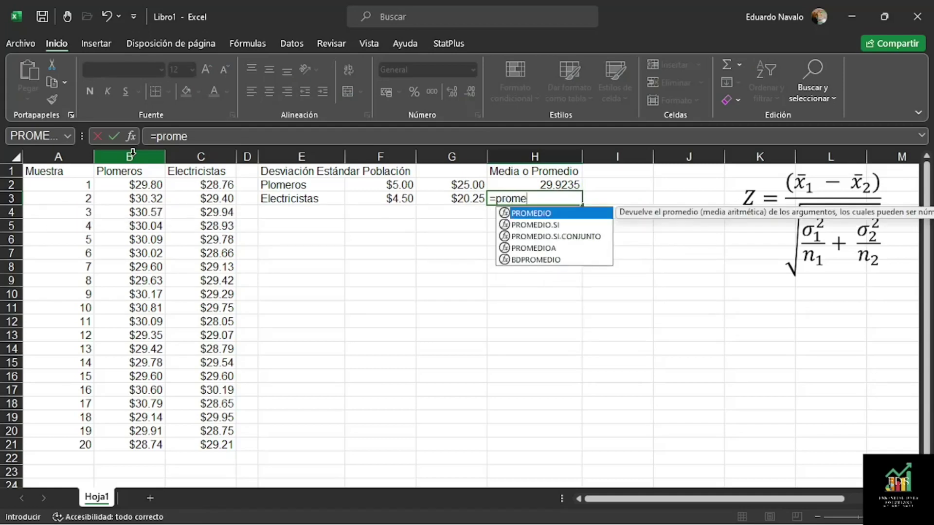
key("Tab")
left_click(220, 156)
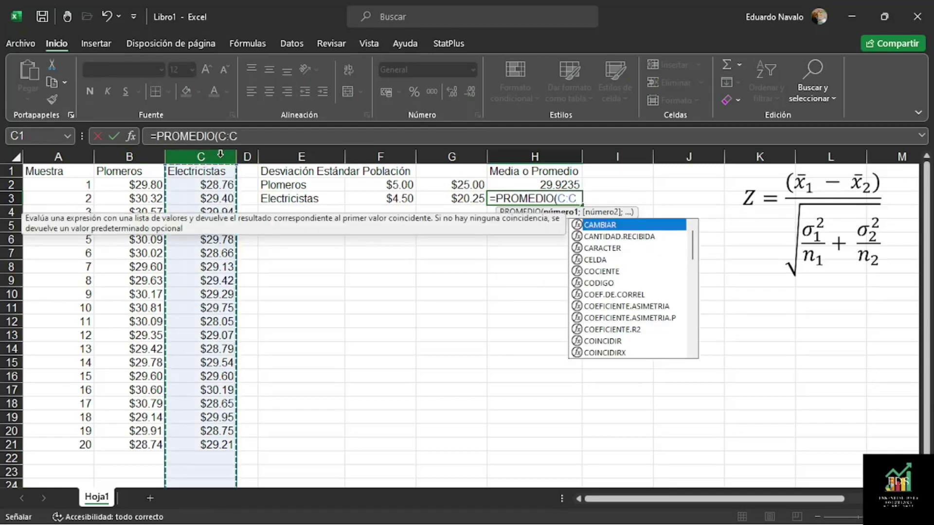
key("Return")
- Copy the currency format of G2 onto the mean wages in H2:H3
key("Up")
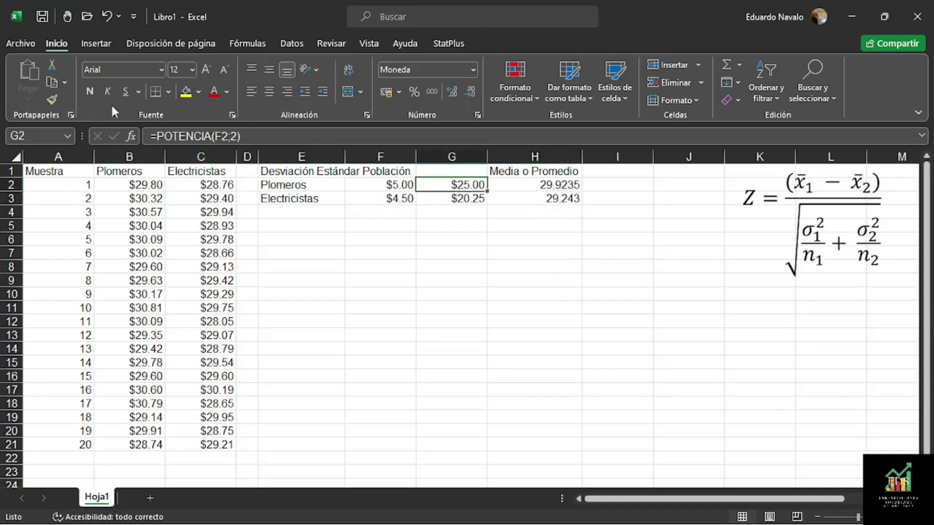
left_click(58, 99)
left_click_drag(533, 184, 531, 212)
left_click(530, 241)
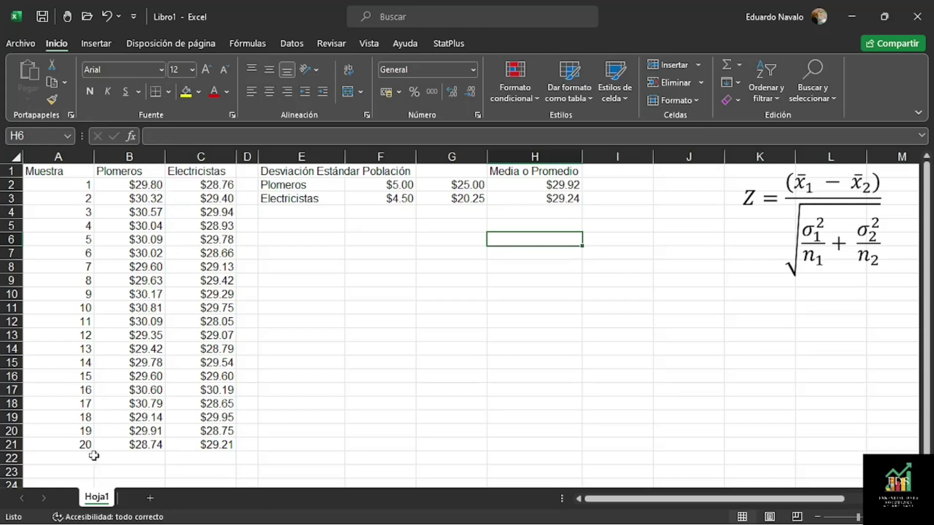
- Enter the heading "Muestra" in I1 for the sample sizes
left_click(626, 175)
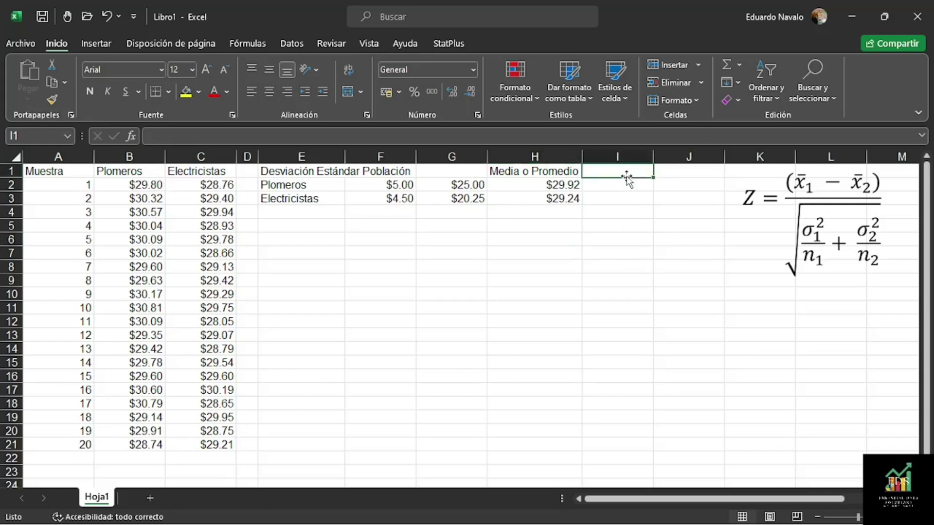
type("Muesytr")
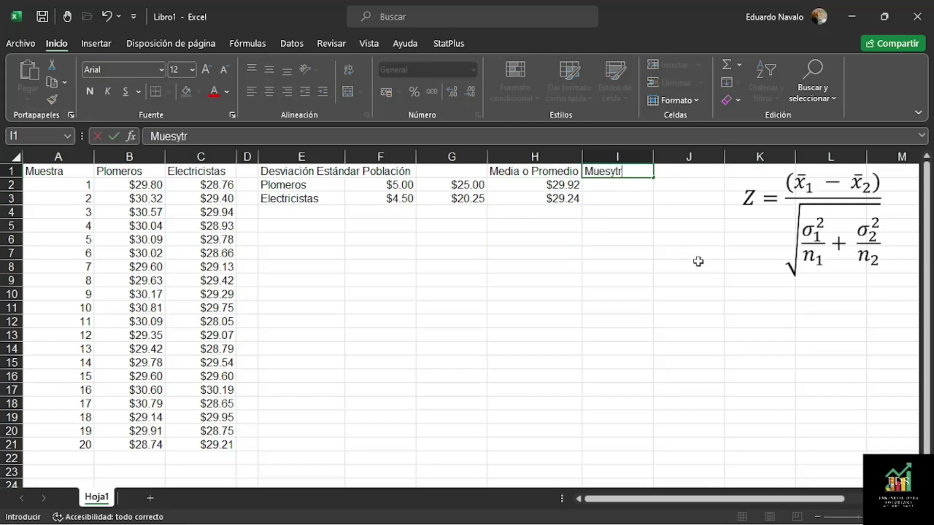
key("BackSpace")
key("BackSpace")
type("tra")
key("Return")
- Enter a sample size of 20 for Plomeros in I2 and 20 for Electricistas in I3
type("20")
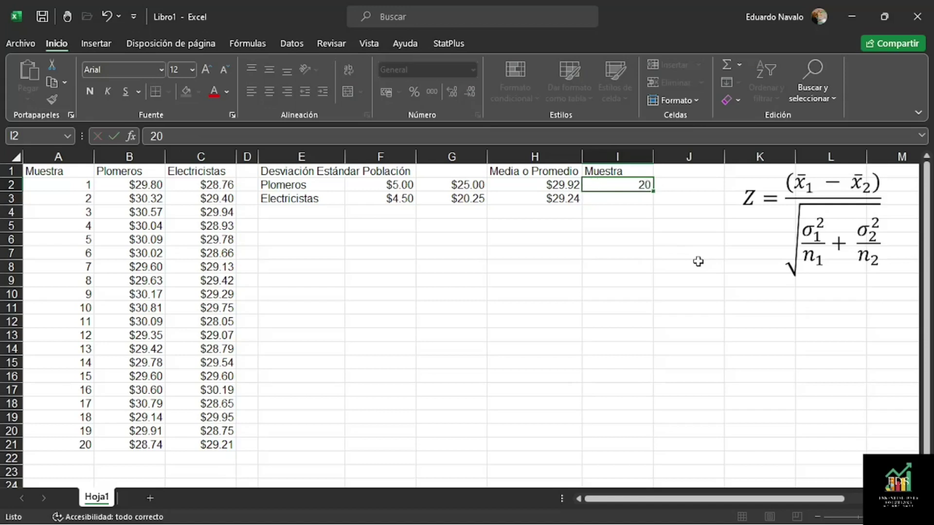
key("Return")
type("20")
key("Return")
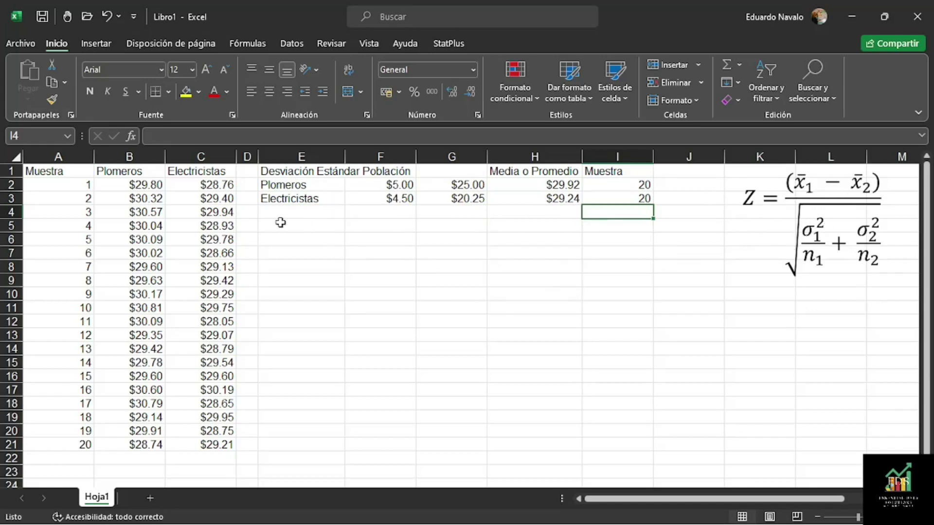
- Enter the label "Z =" in E5
left_click(332, 230)
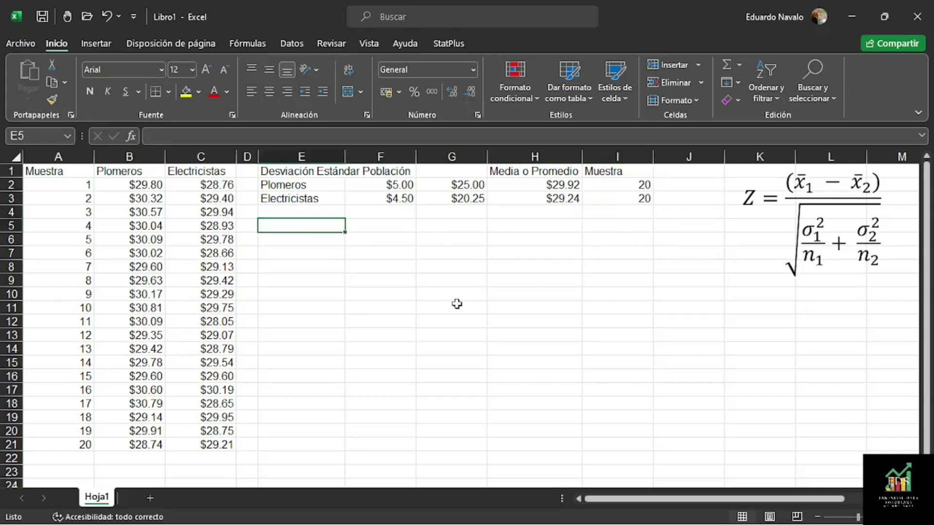
type("Z =")
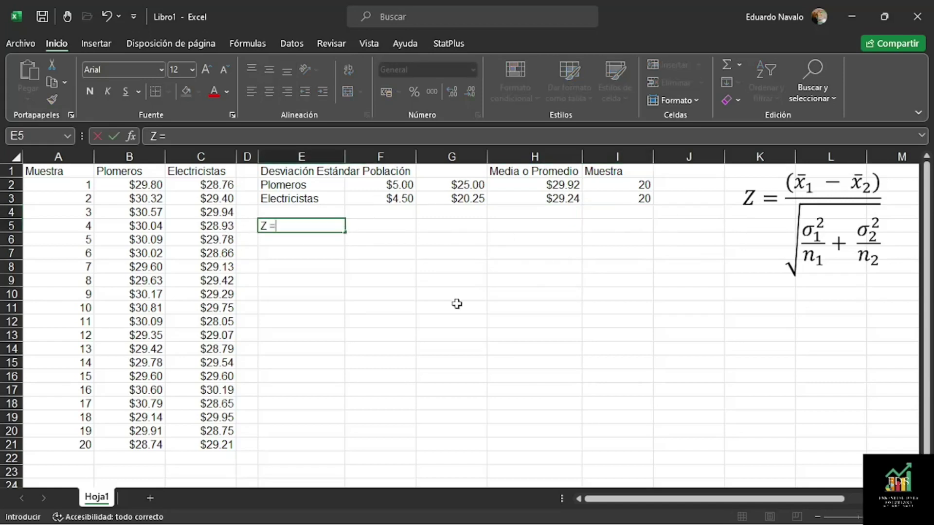
key("Tab")
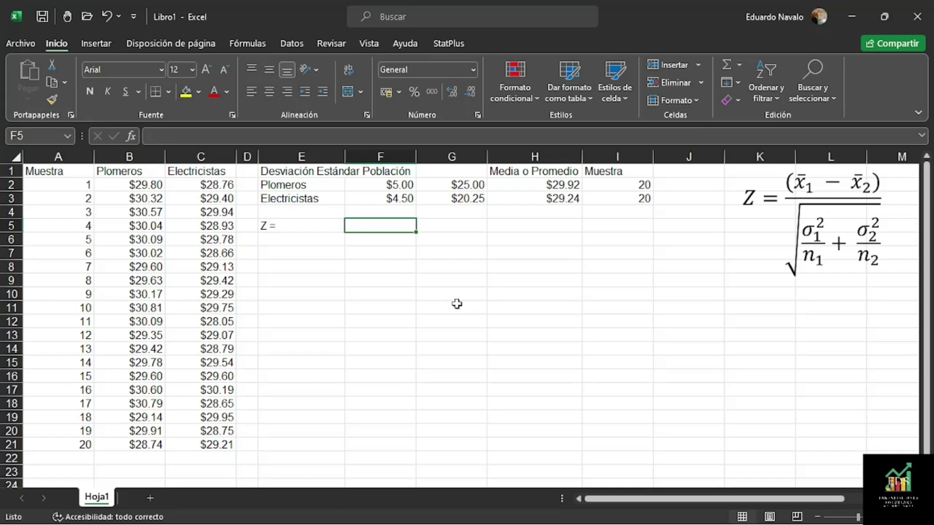
- Start the Z formula in F5 with the difference of the two means and a division sign, =(H2-H3)/
type("=")
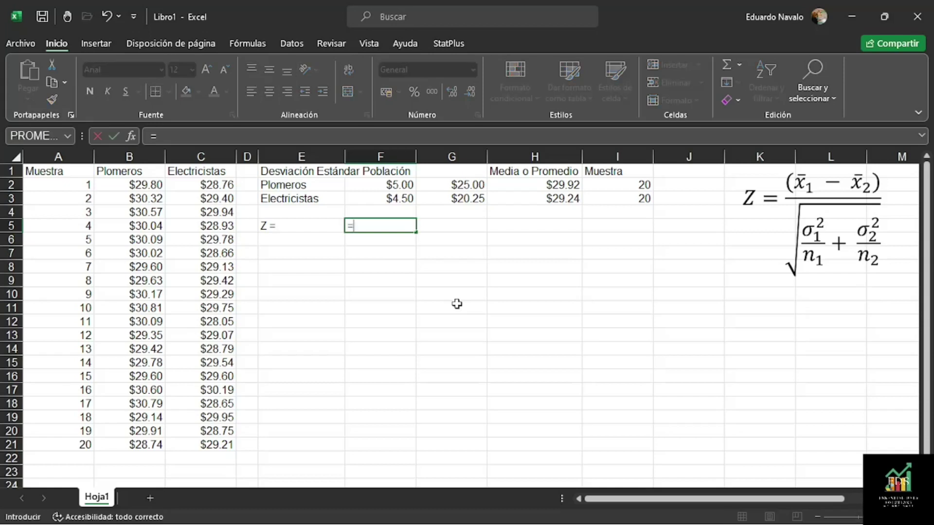
type("(")
left_click(537, 187)
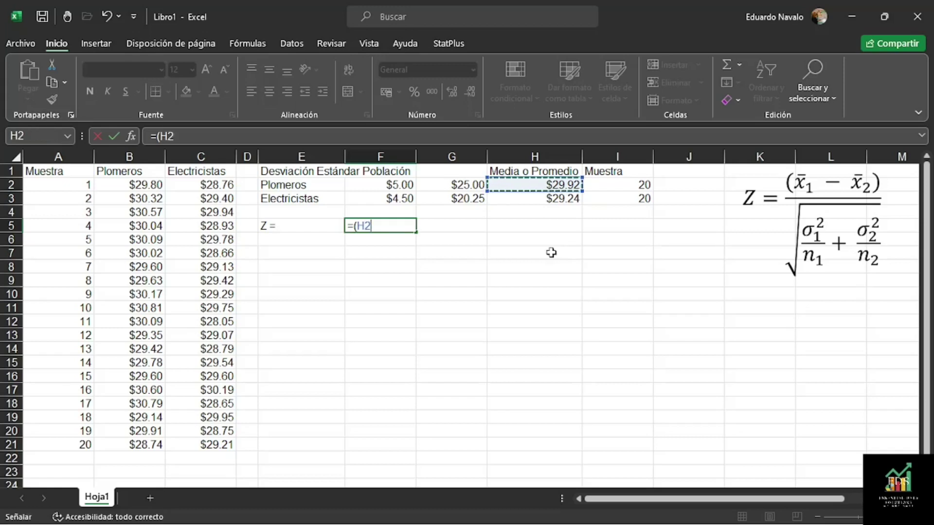
type("-")
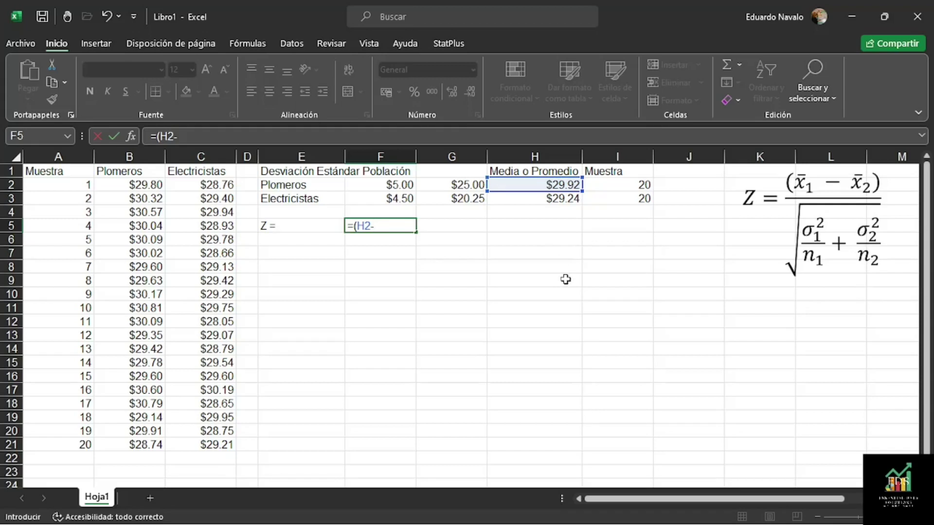
left_click(561, 201)
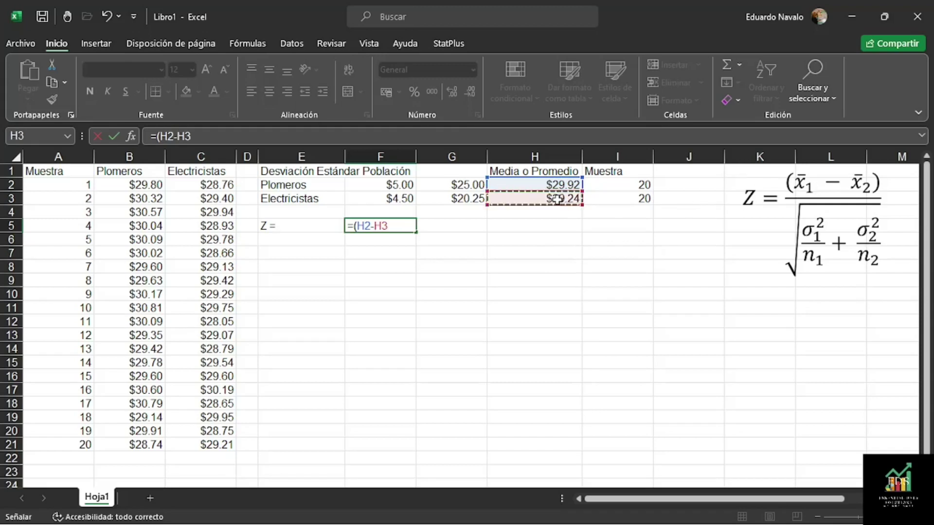
type(")/")
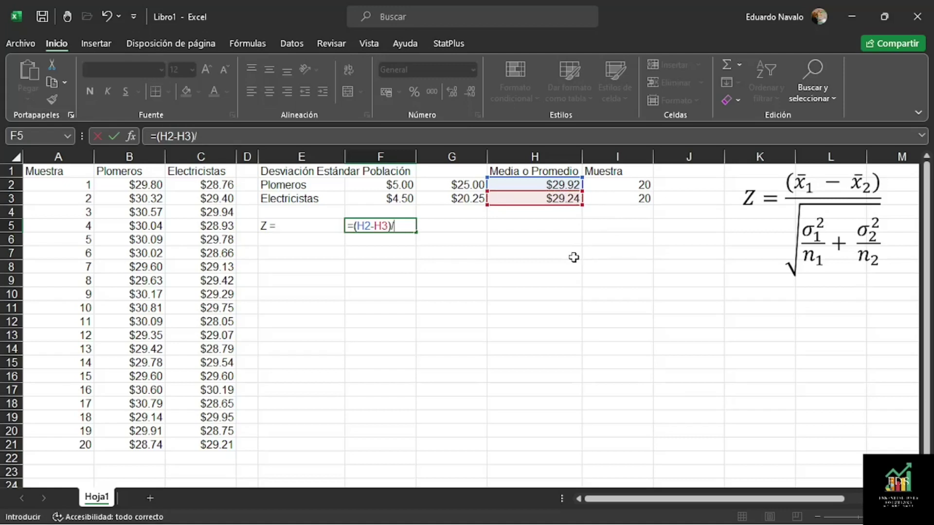
- Continue the F5 formula with a RAIZ denominator whose first term is the Plomeros variance over its sample size, RAIZ((G2/I2)+(
type("raiz")
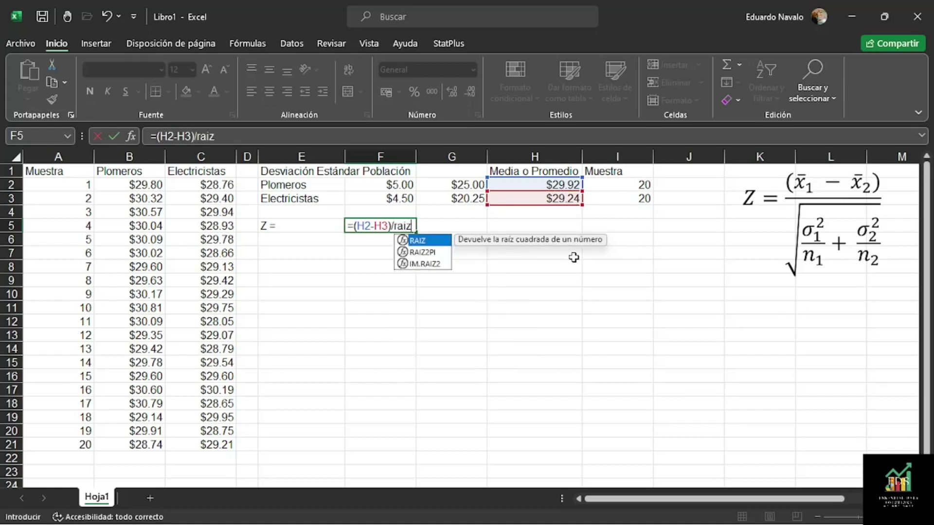
key("Tab")
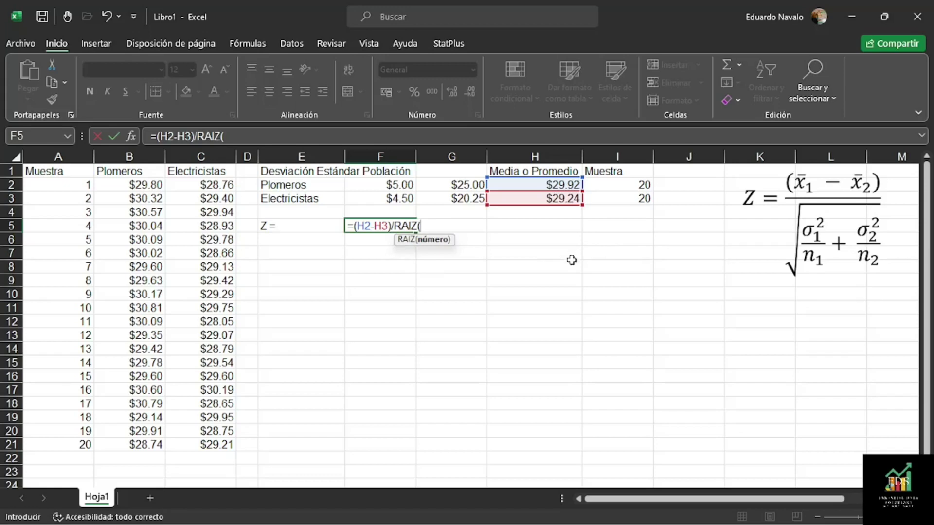
type("(")
left_click(450, 184)
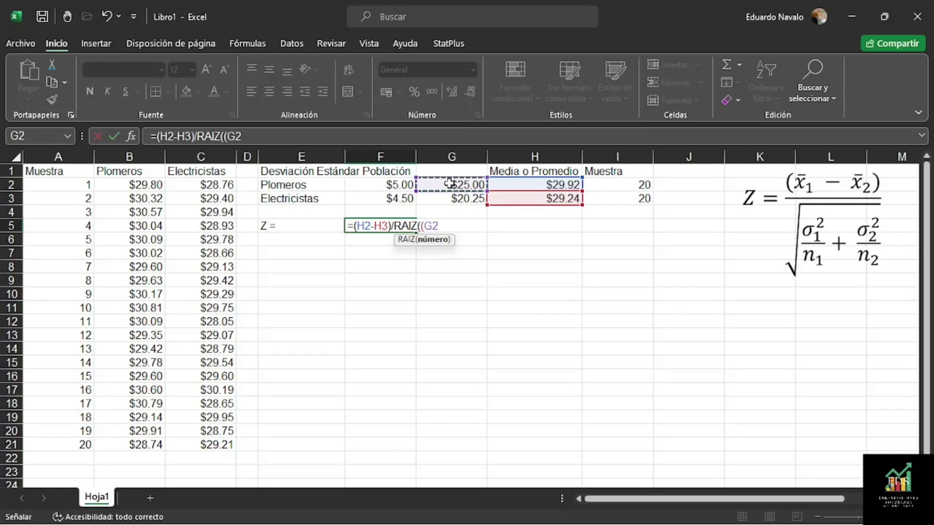
type("/")
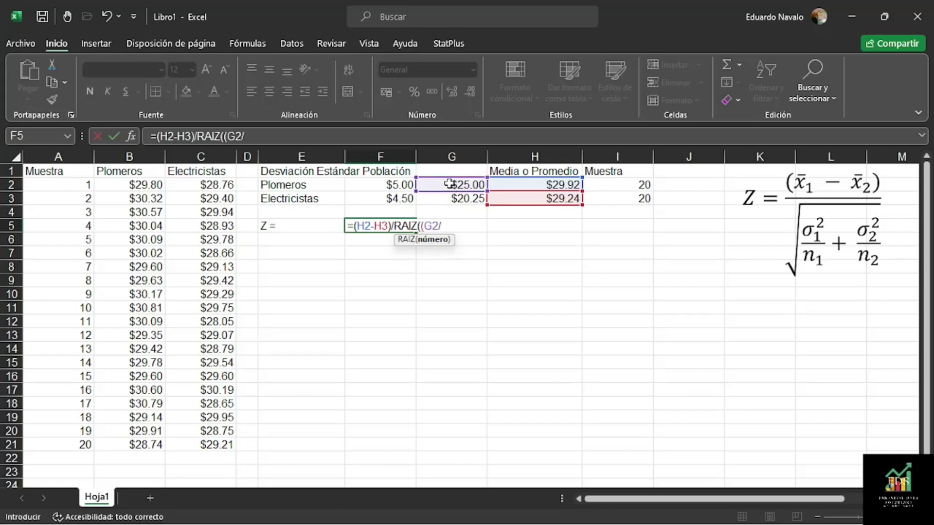
left_click(624, 189)
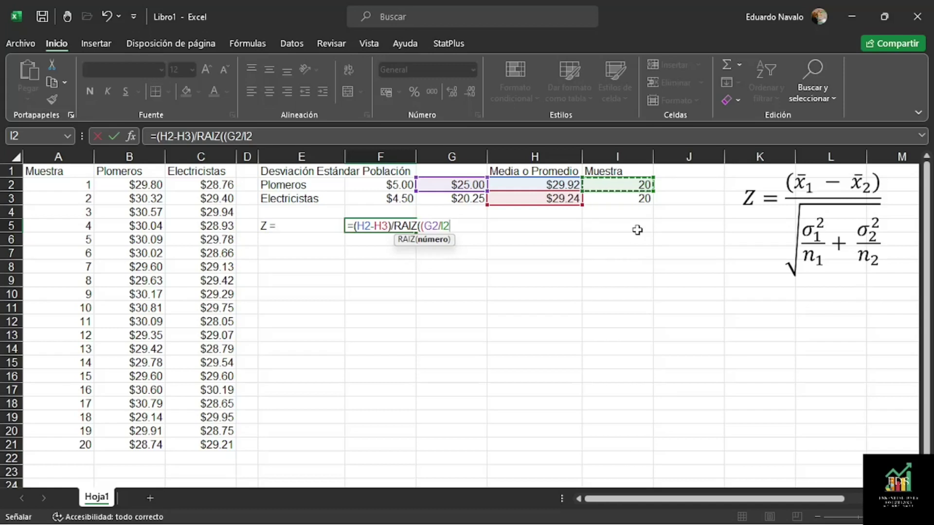
type(")+(")
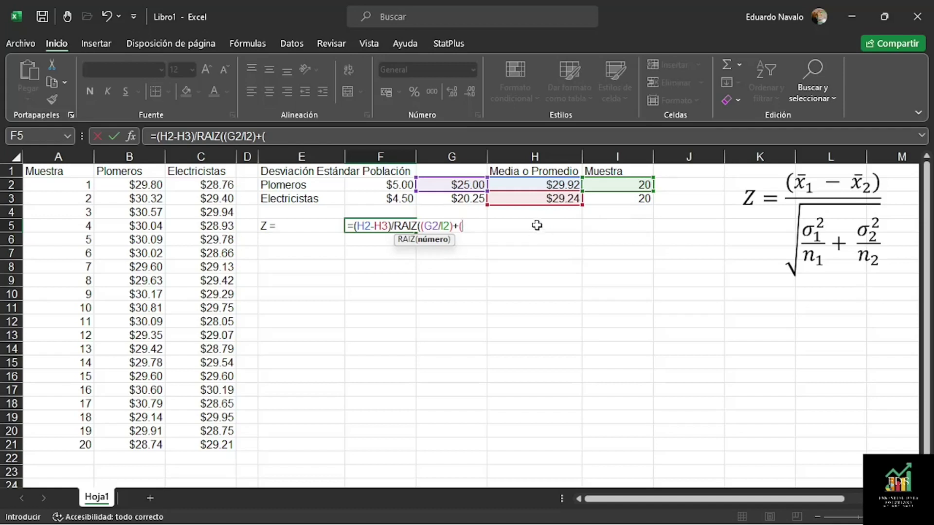
- Complete the Z formula in F5 with the Electricistas variance over its sample size, giving =(H2-H3)/RAIZ((G2/I2)+(G3/I3))
left_click(470, 199)
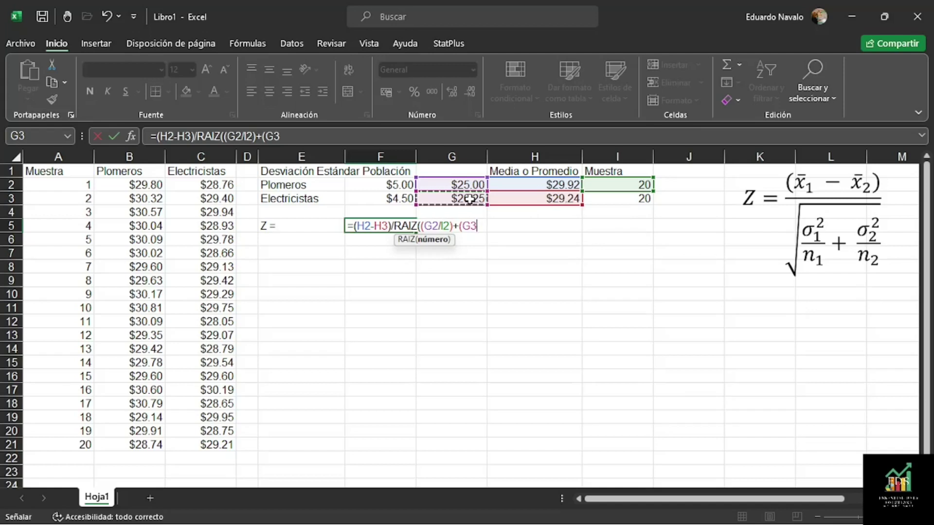
type("/")
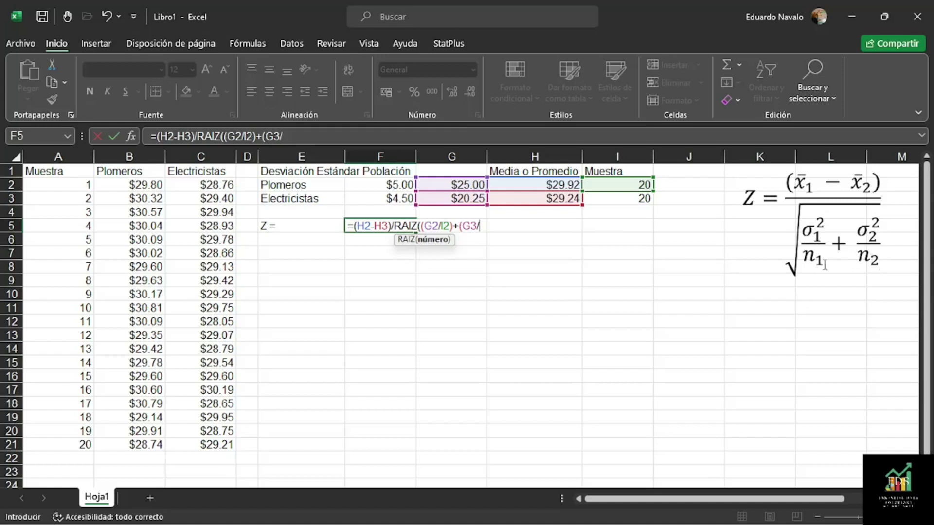
left_click(630, 200)
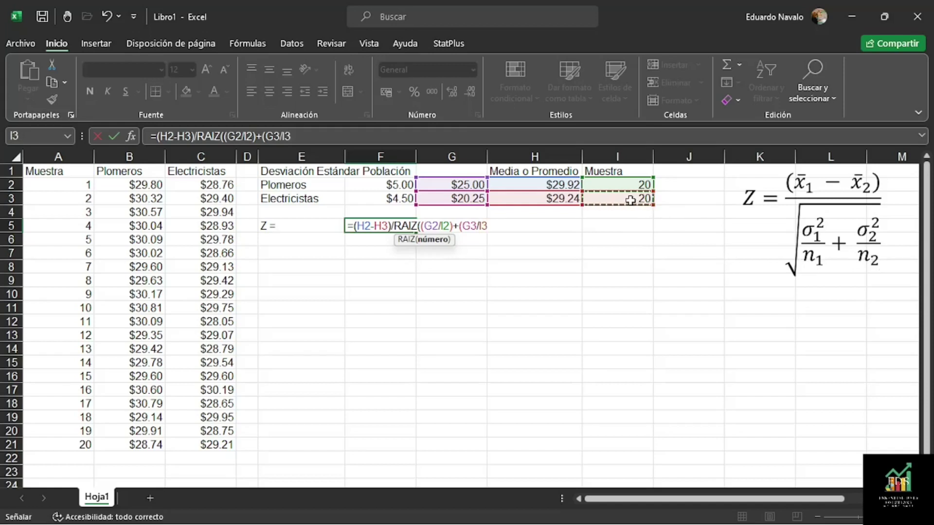
type(")")
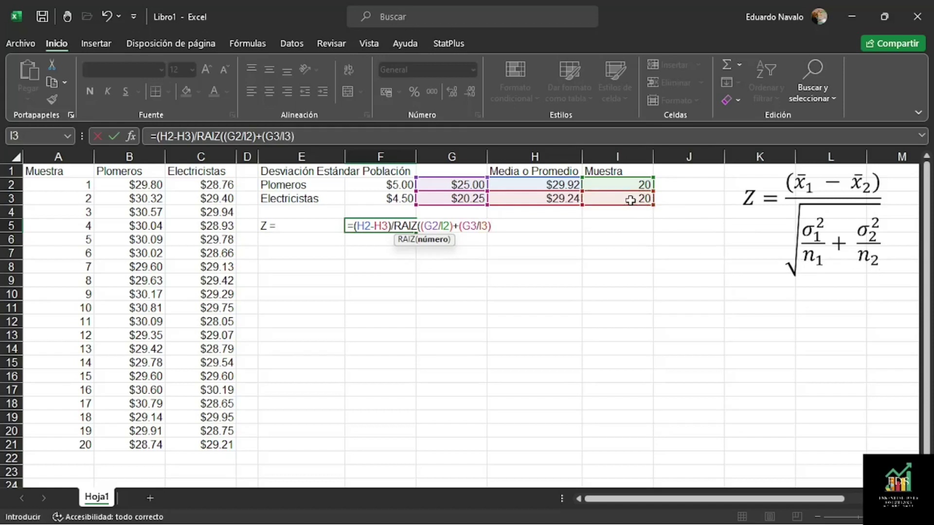
type(")")
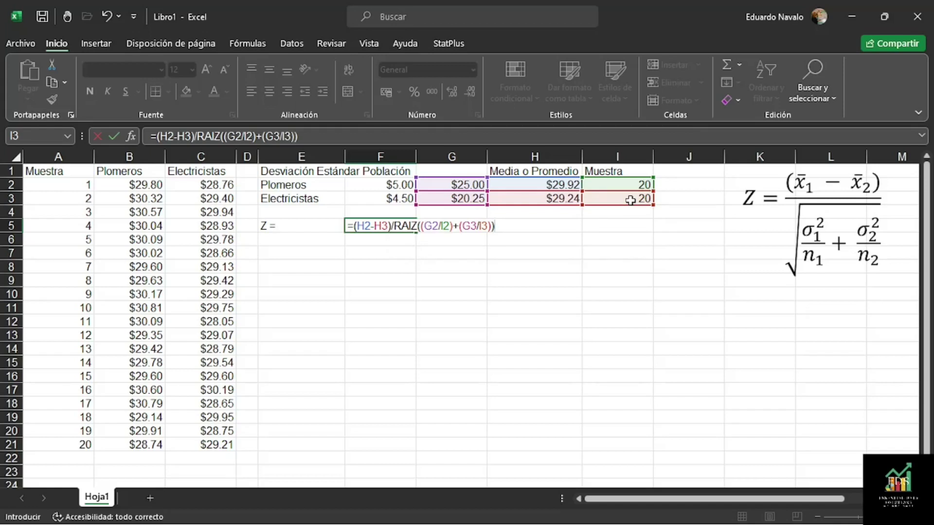
key("Return")
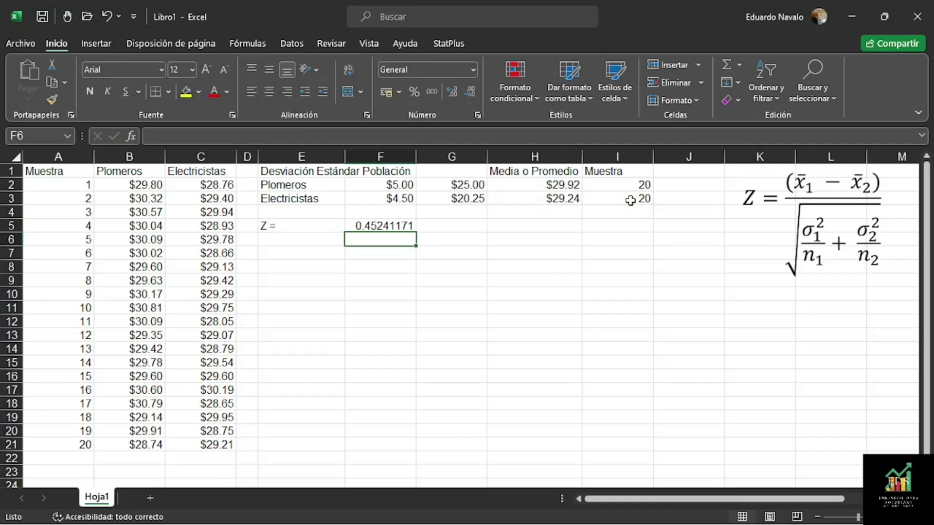
key("Up")
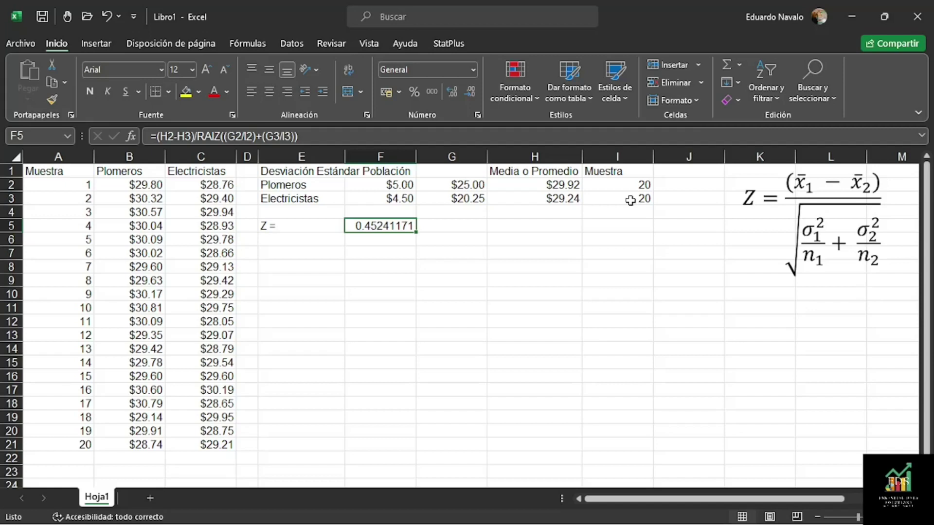
- Enter the heading "Paso 1. Establecer la hipotesis nula y la hipotesis alternativa" in E7
key("Down")
key("Down")
key("Left")
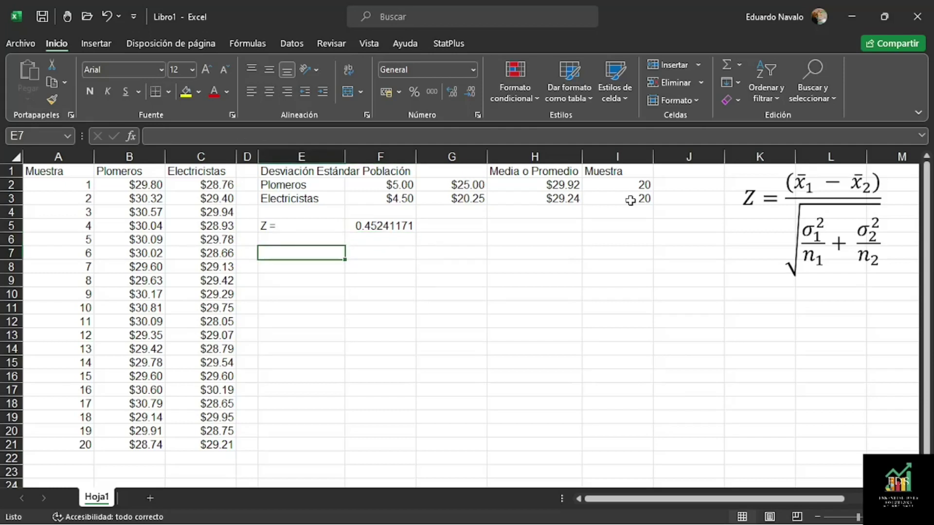
type("Paso ")
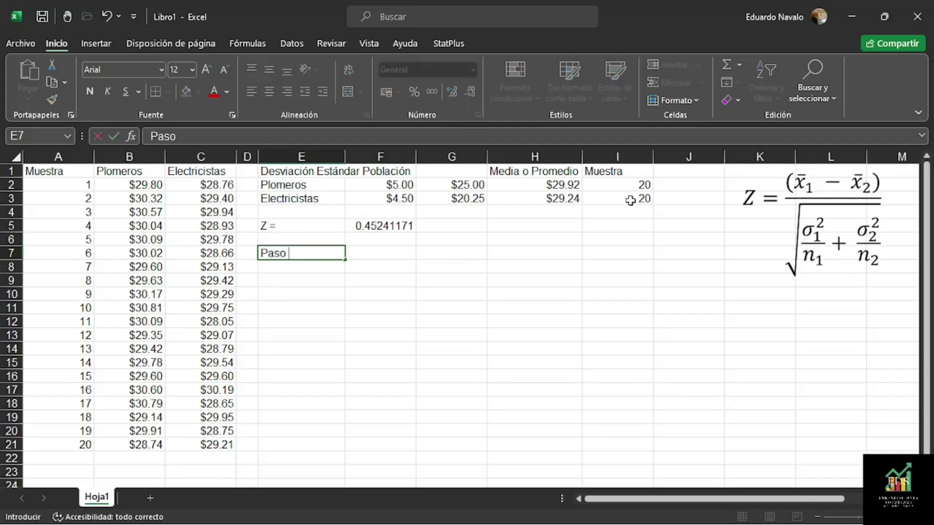
type("1. Establece")
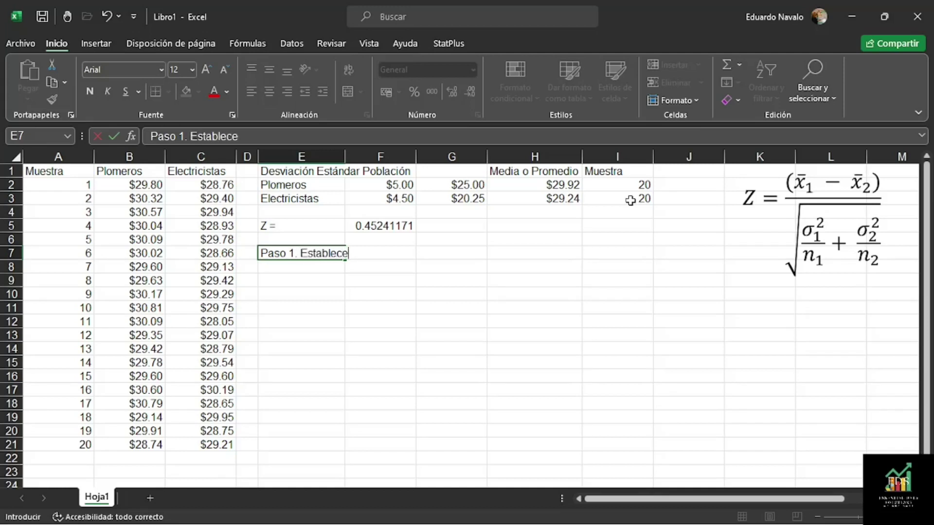
type("r la hipotesis nula y la hipotesis alternativa")
key("Return")
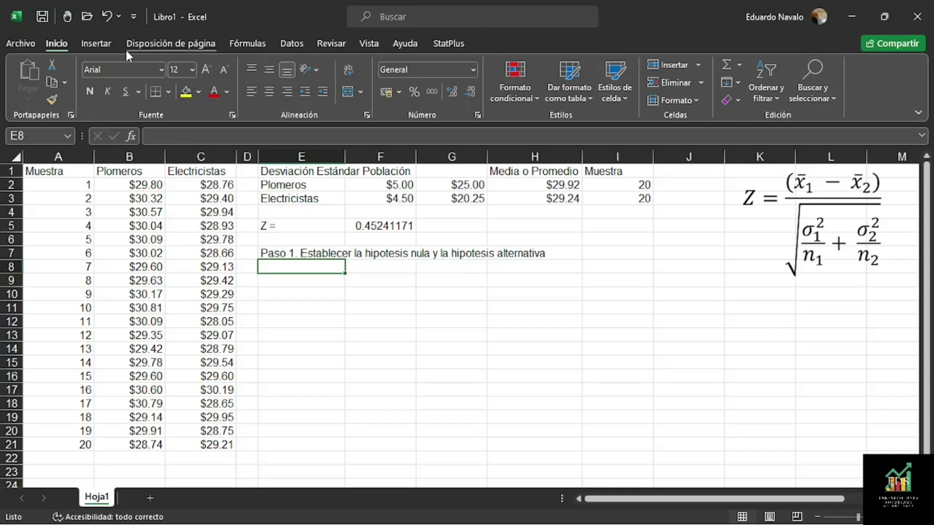
- Insert a blank equation box on the sheet and set its font size to 16
left_click(108, 43)
left_click(834, 94)
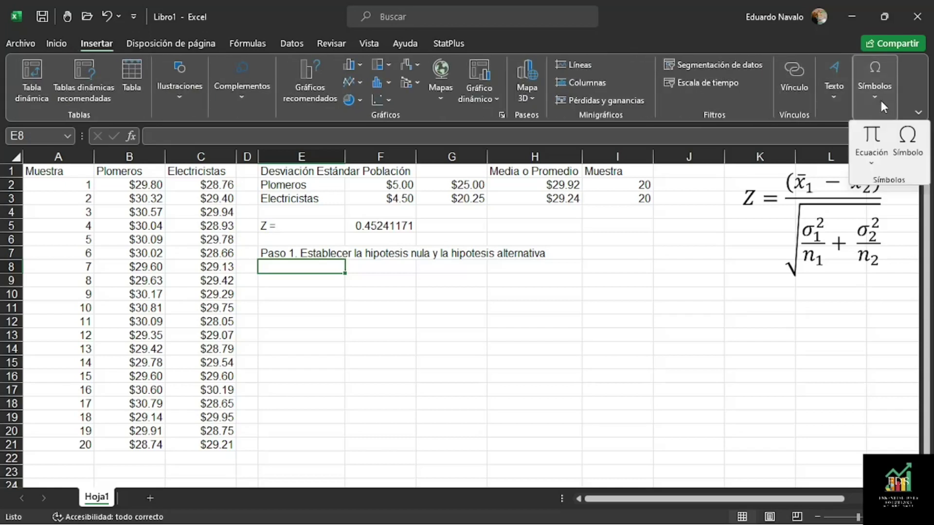
left_click(872, 136)
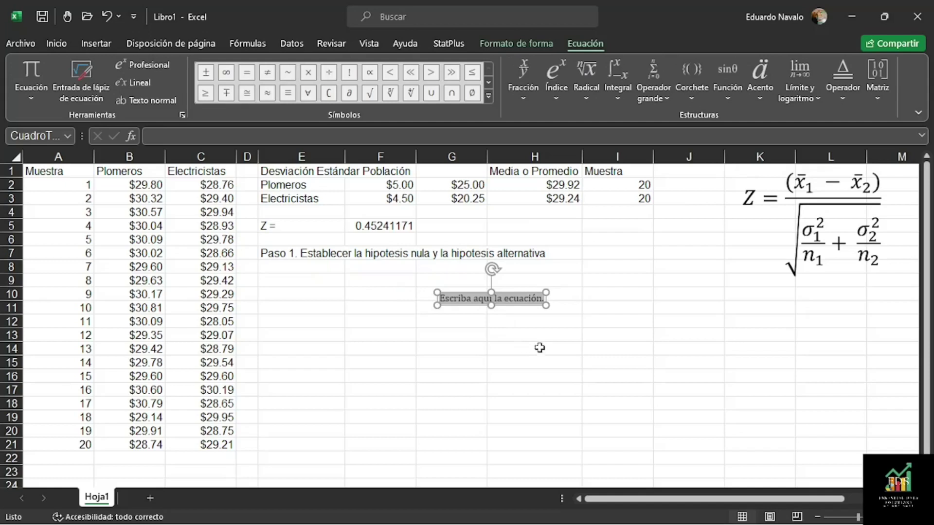
left_click(57, 43)
left_click(206, 71)
left_click(206, 71)
left_click(206, 71)
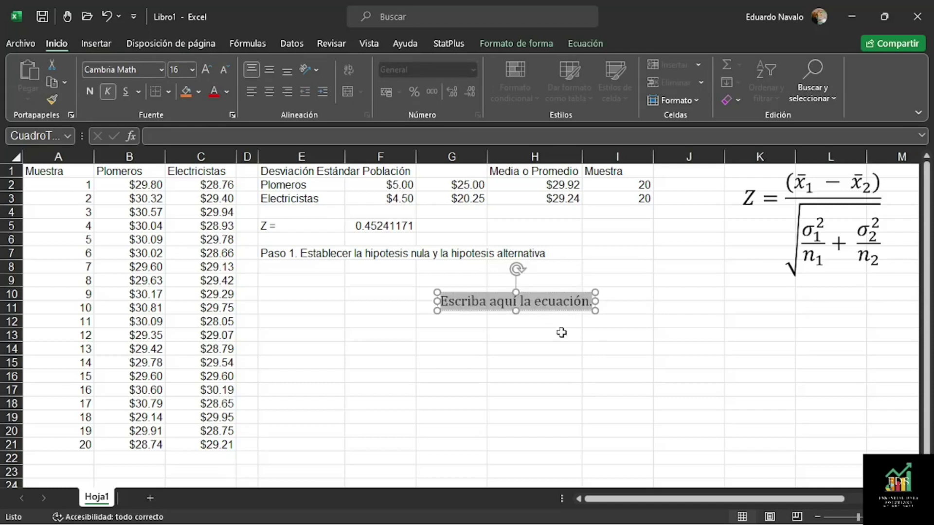
- Start the null hypothesis in the new equation with H subscript 0 followed by a colon
left_click(586, 43)
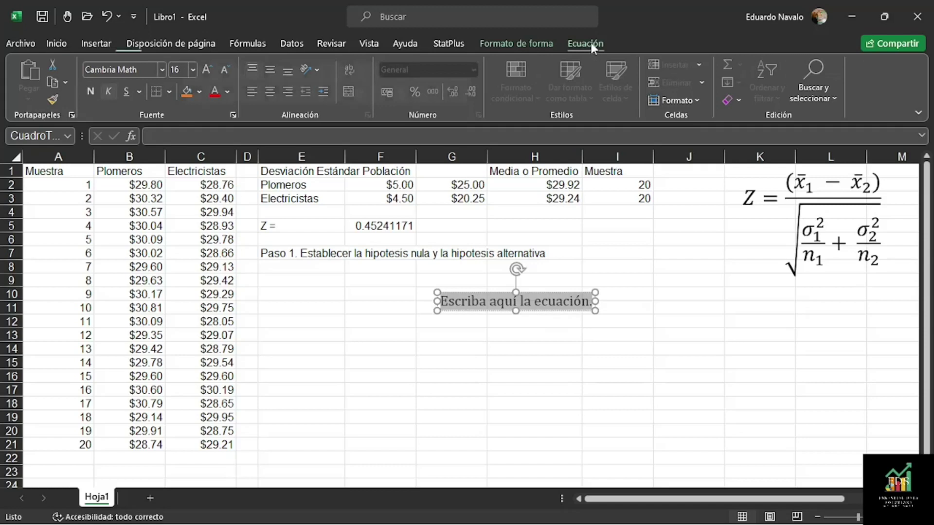
left_click(555, 99)
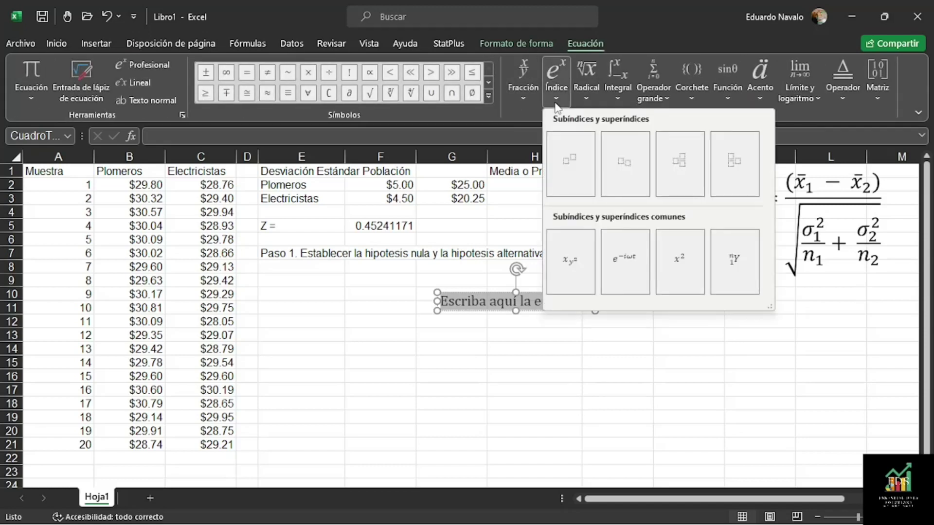
left_click(622, 174)
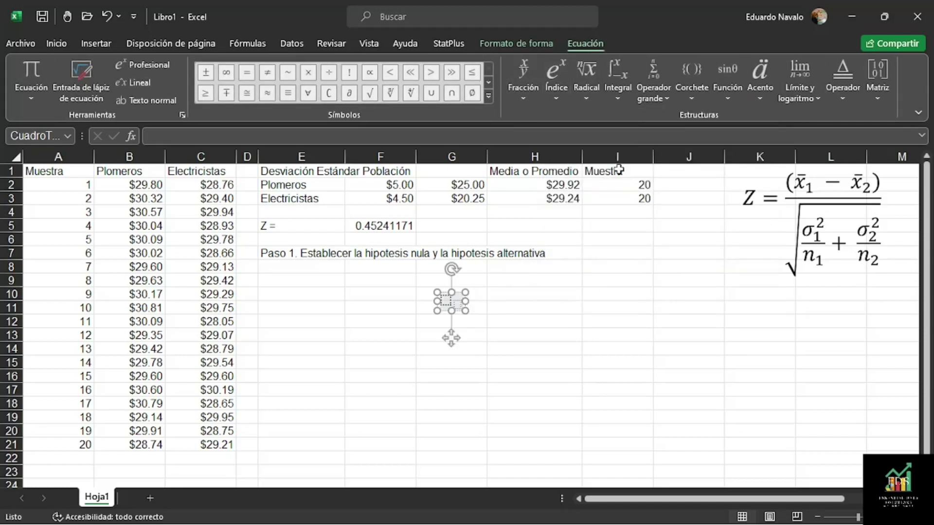
type("0")
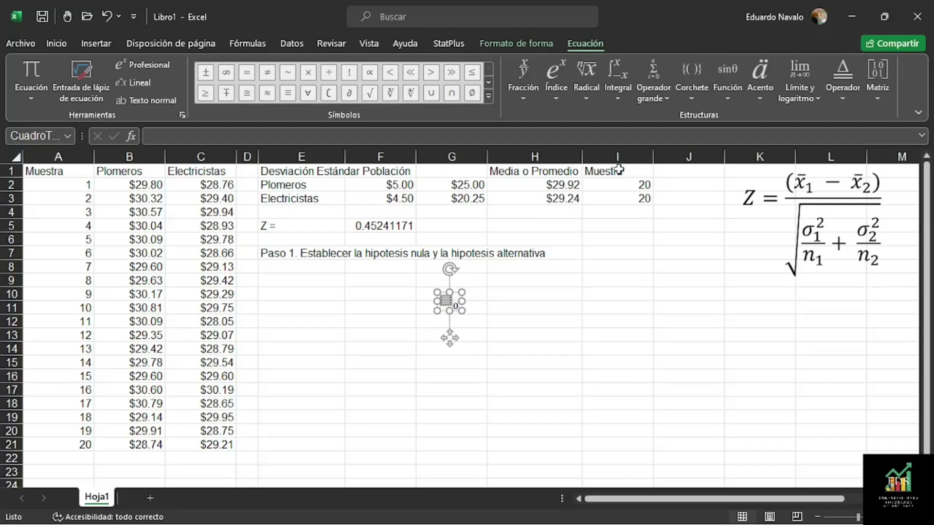
type("H")
key("Right")
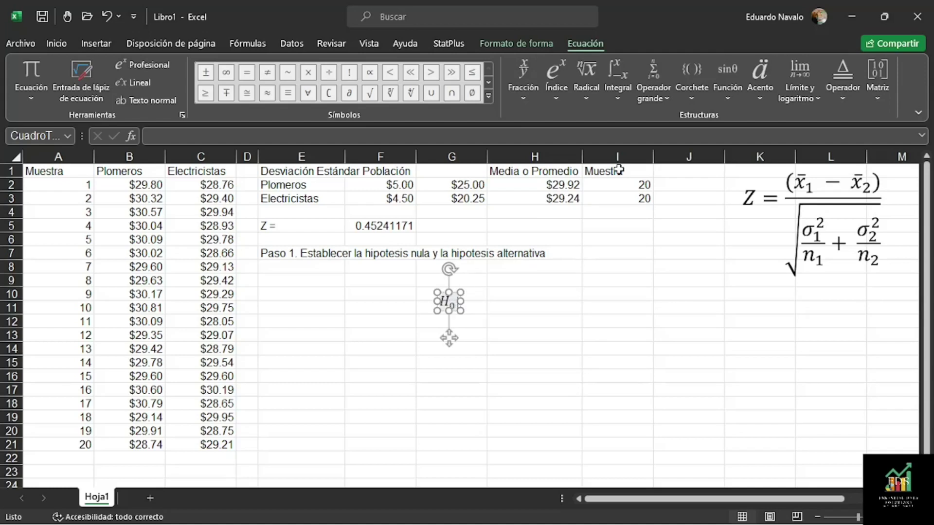
type(":")
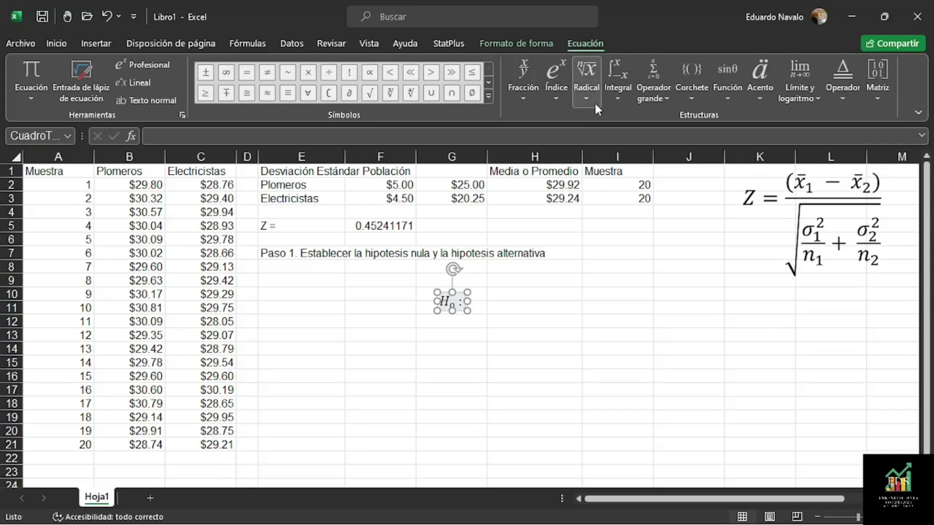
- Add the Plomeros population mean to the null hypothesis as μ with subscript p
left_click(556, 95)
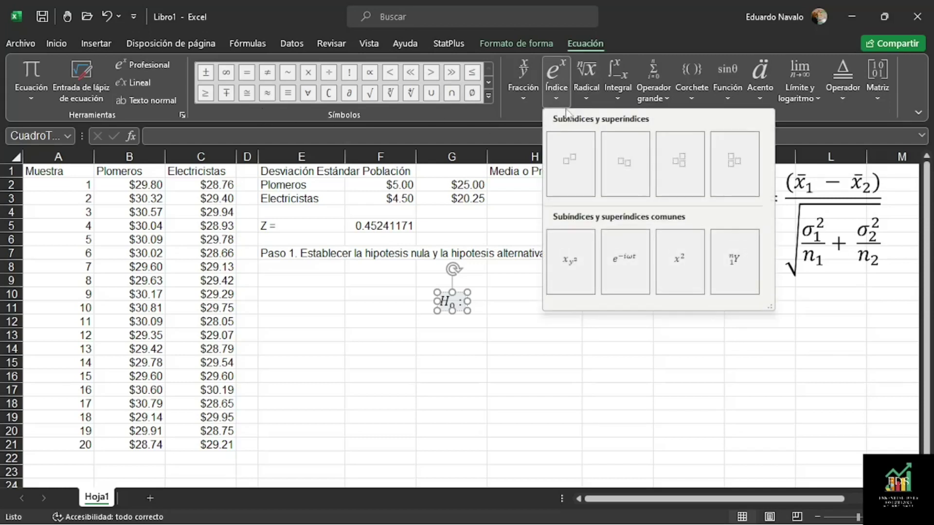
left_click(640, 182)
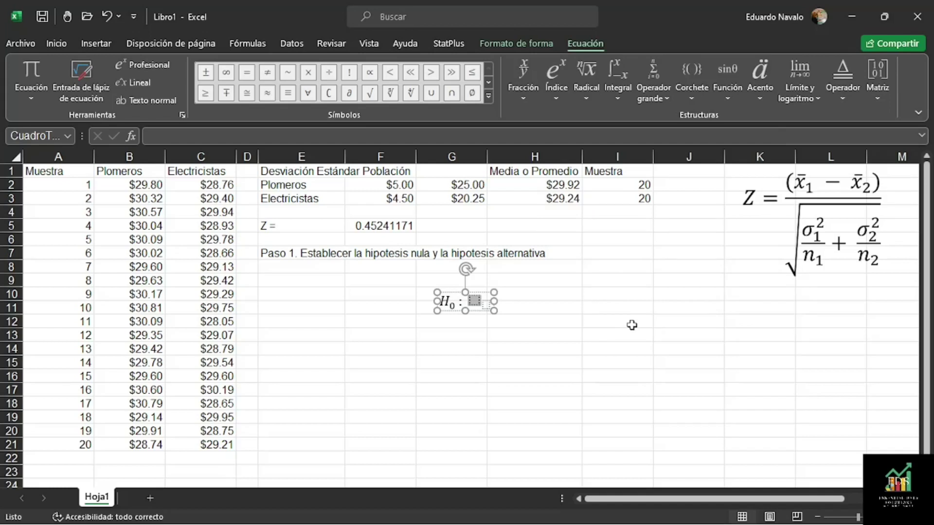
left_click(488, 96)
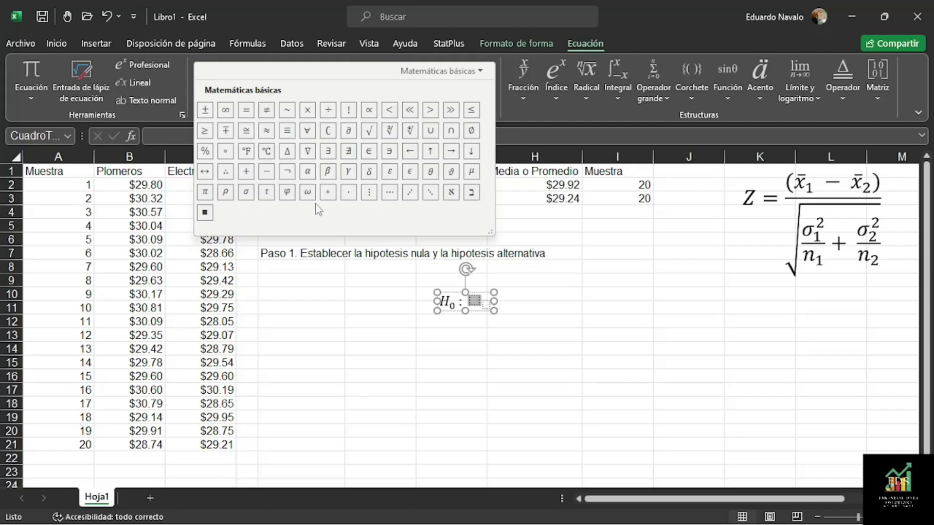
left_click(471, 171)
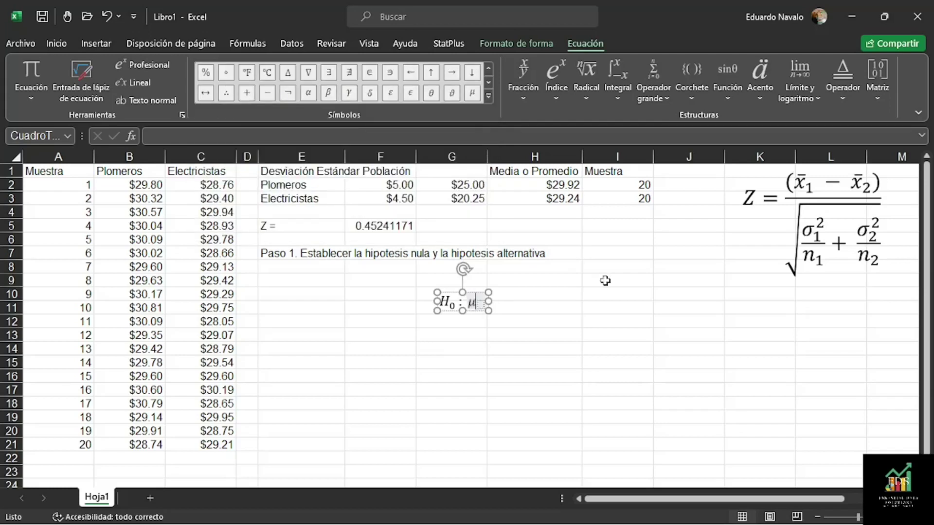
type("_")
type("p")
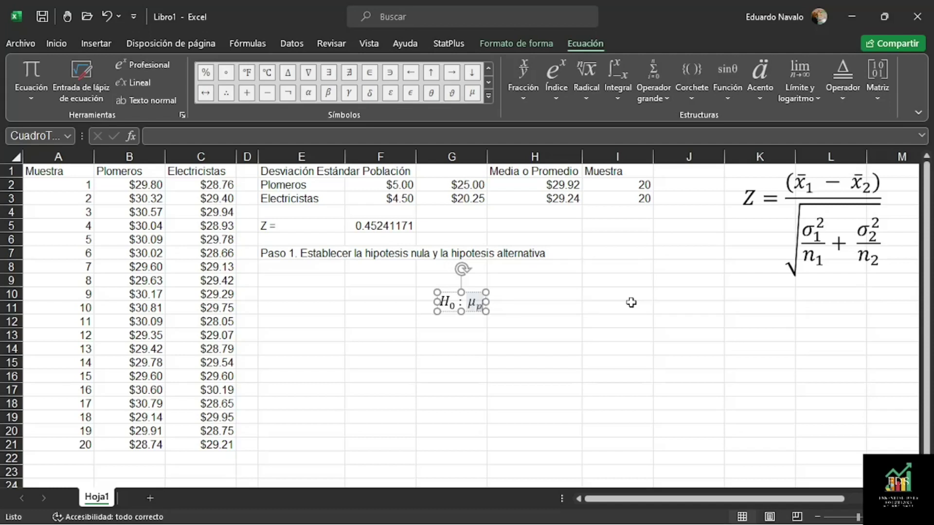
key("Right")
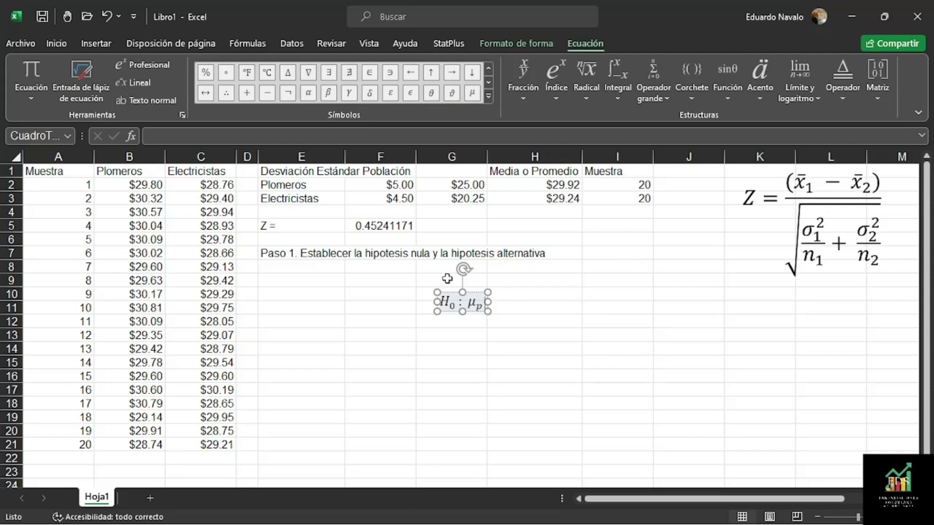
- Complete the null hypothesis in the equation with ≥ followed by μ with subscript e for Electricistas
left_click(489, 96)
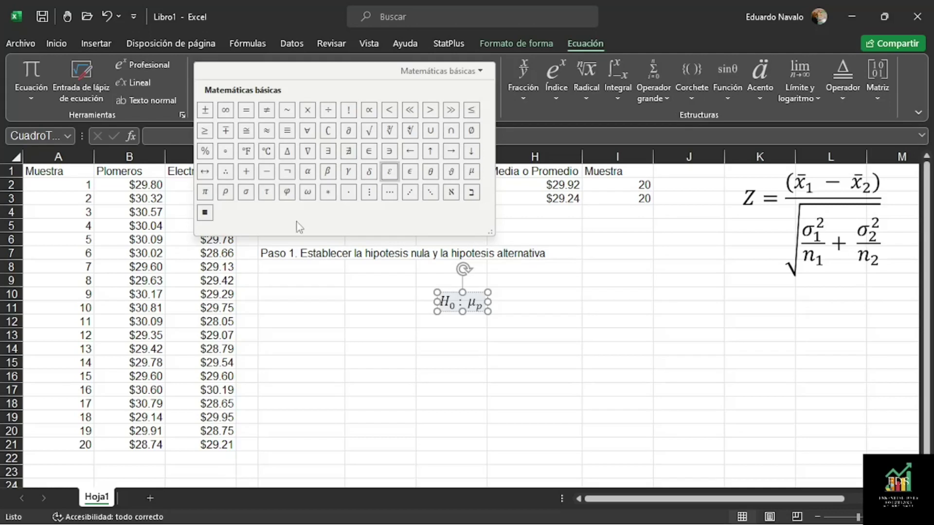
left_click(210, 135)
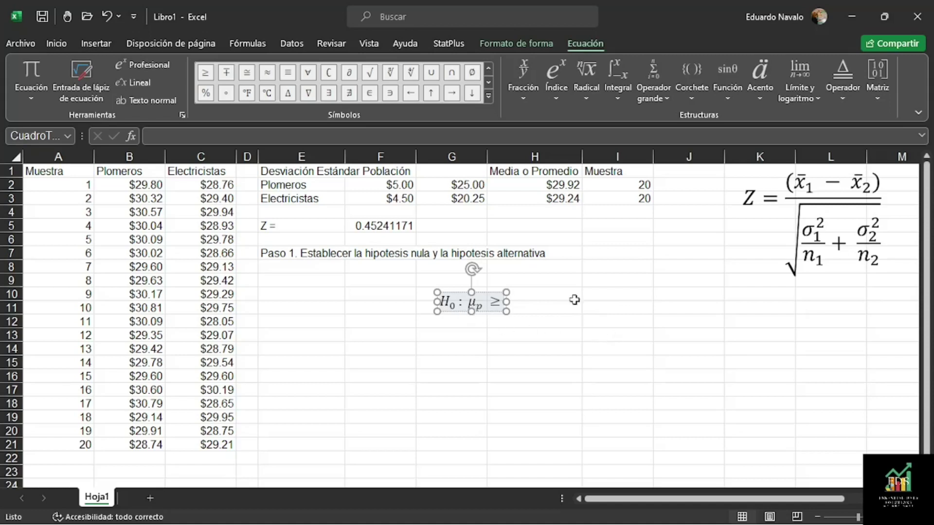
left_click(556, 78)
left_click(629, 185)
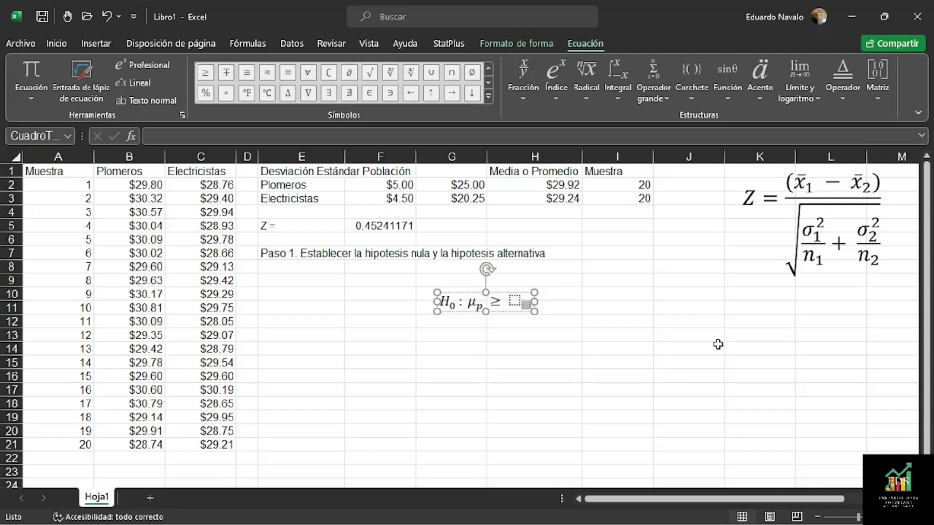
type("e")
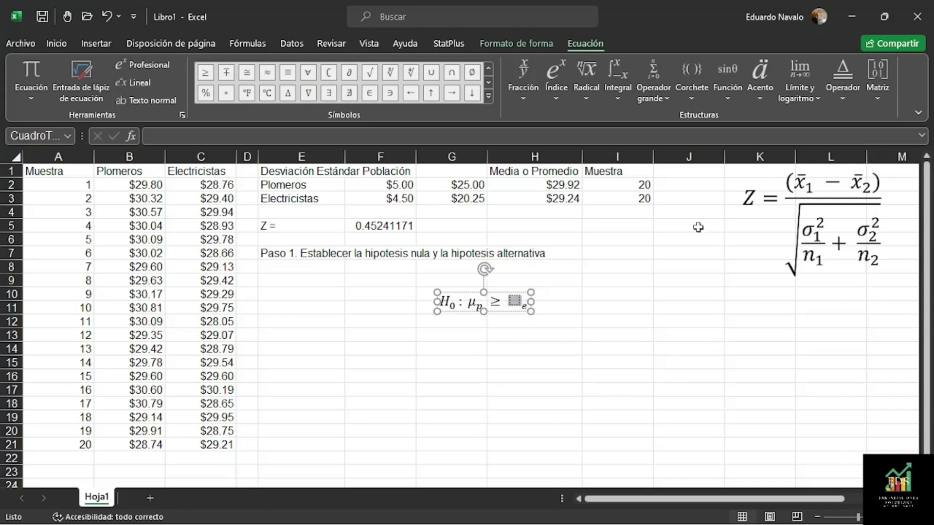
left_click(489, 96)
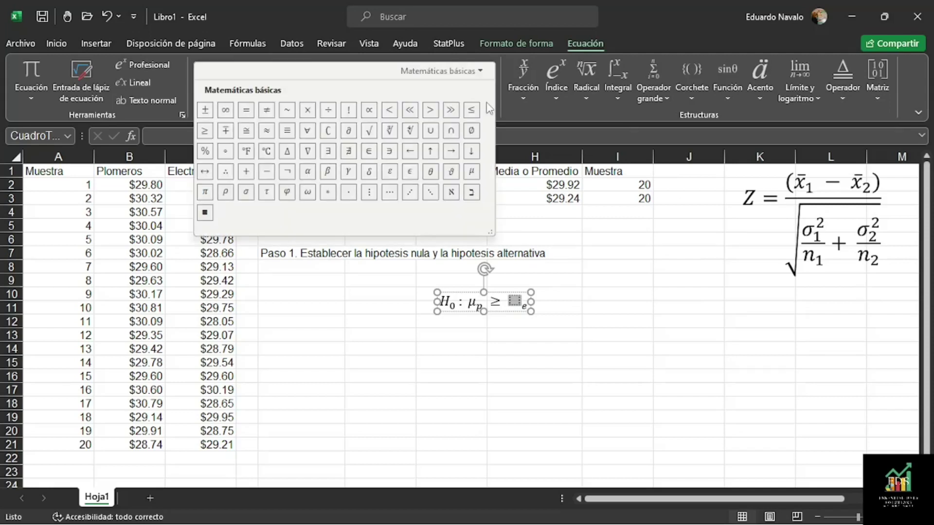
left_click(470, 171)
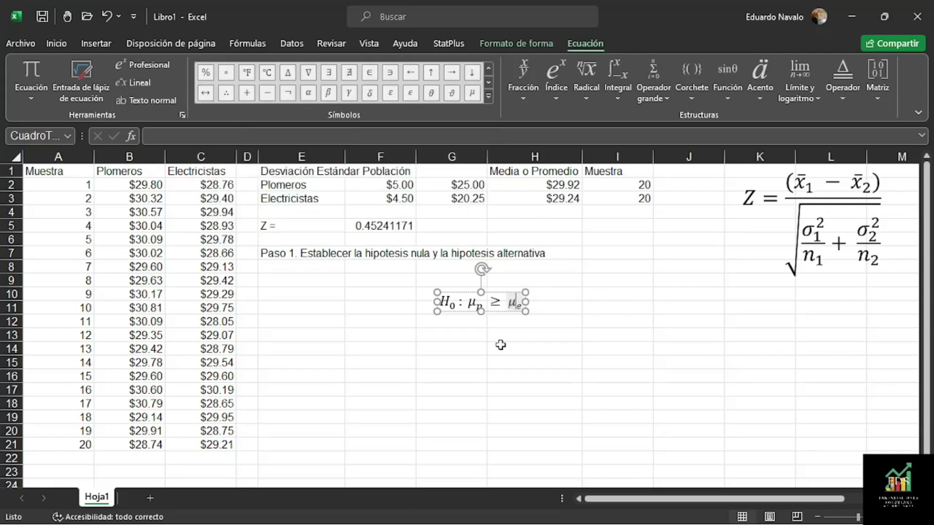
- Enlarge the null hypothesis to font size 28, widen its box to fit one line and move it just below the Paso 1 heading
left_click(558, 303)
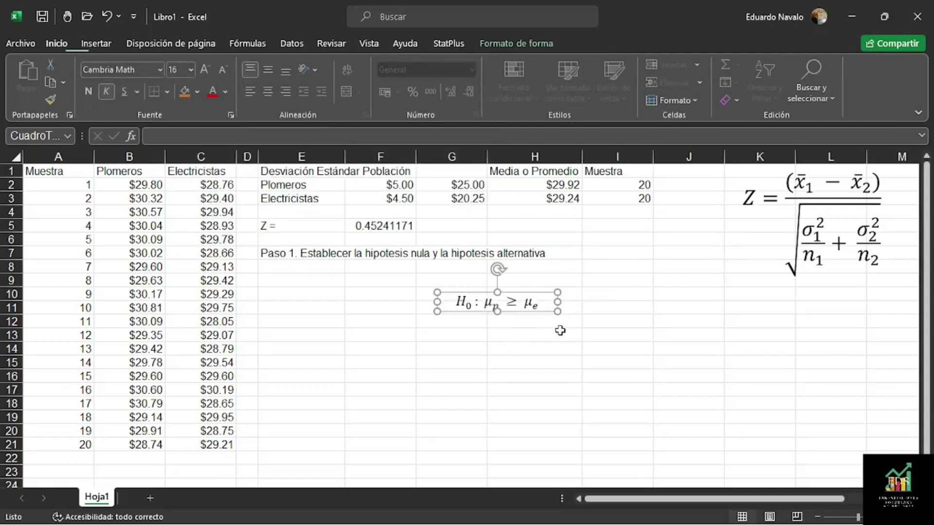
left_click(206, 71)
left_click(206, 71)
left_click(206, 70)
left_click(206, 70)
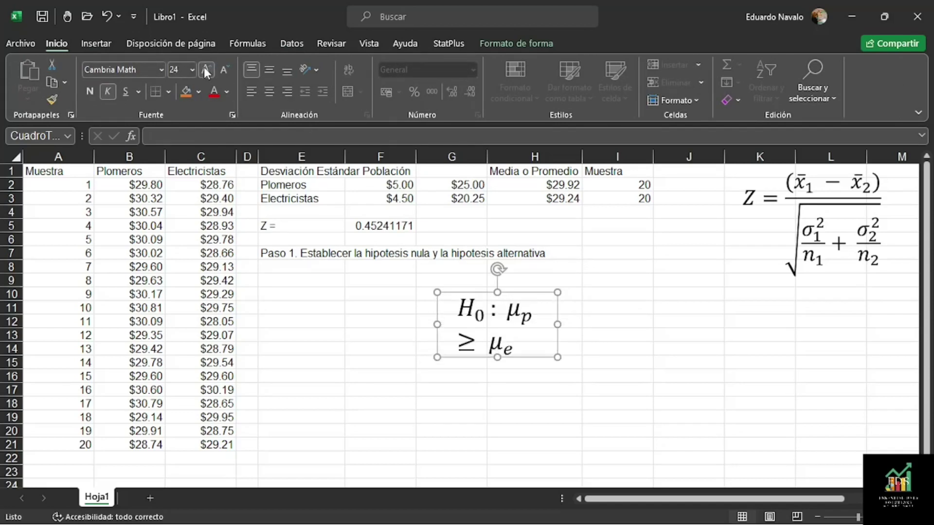
left_click_drag(558, 325, 608, 325)
left_click_drag(544, 325, 409, 291)
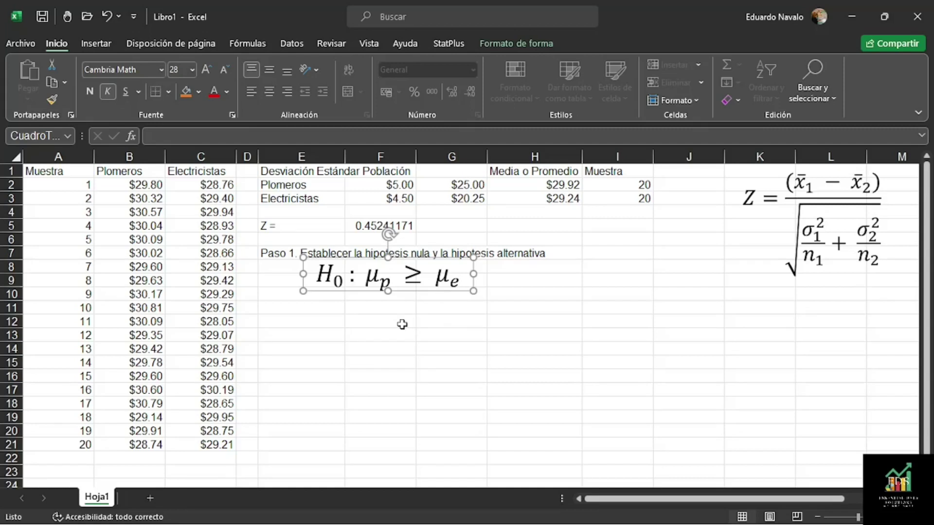
- Duplicate the null hypothesis equation directly below the original and change the copy's H subscript to 1
key("ctrl+c")
left_click(336, 309)
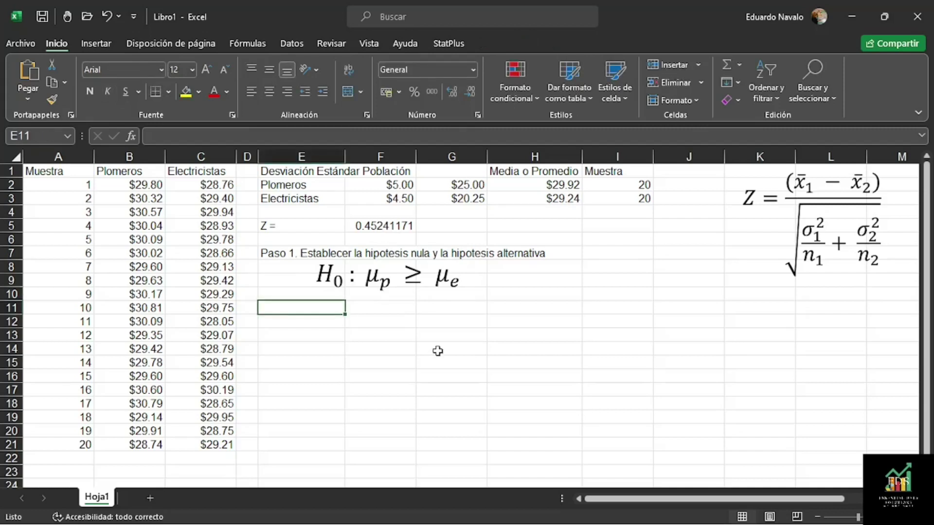
key("ctrl+v")
left_click_drag(373, 299, 417, 302)
left_click(347, 326)
key("BackSpace")
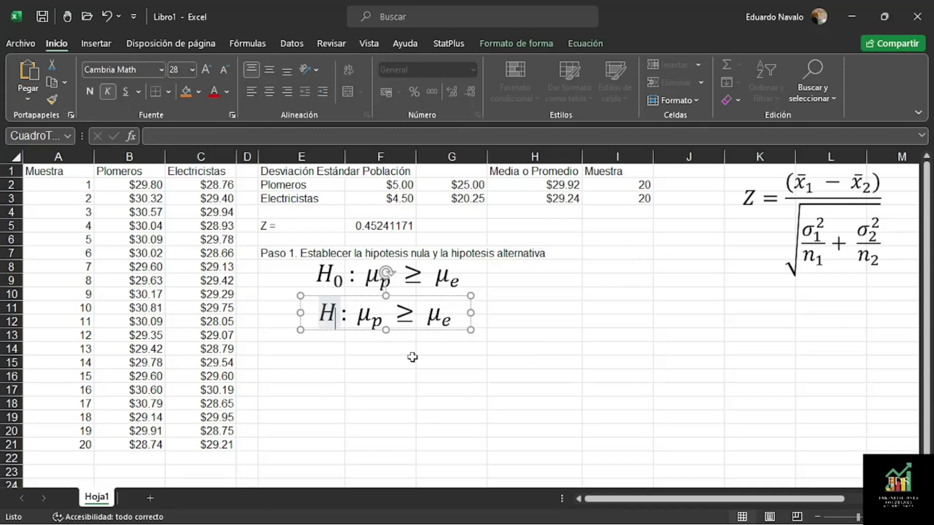
type("1")
- Replace the ≥ sign with < between μp and μe in the H1 equation
key("Right")
key("Right")
key("Right")
key("Right")
key("Left")
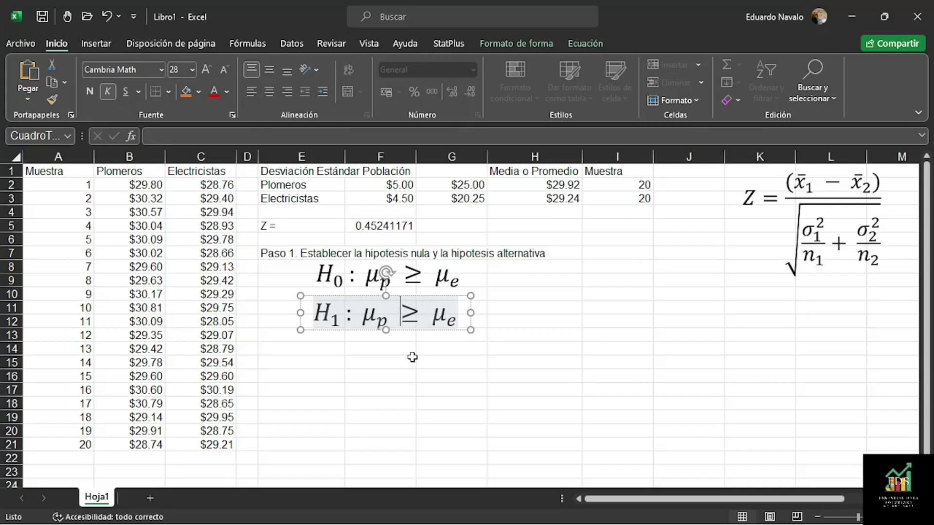
key("Delete")
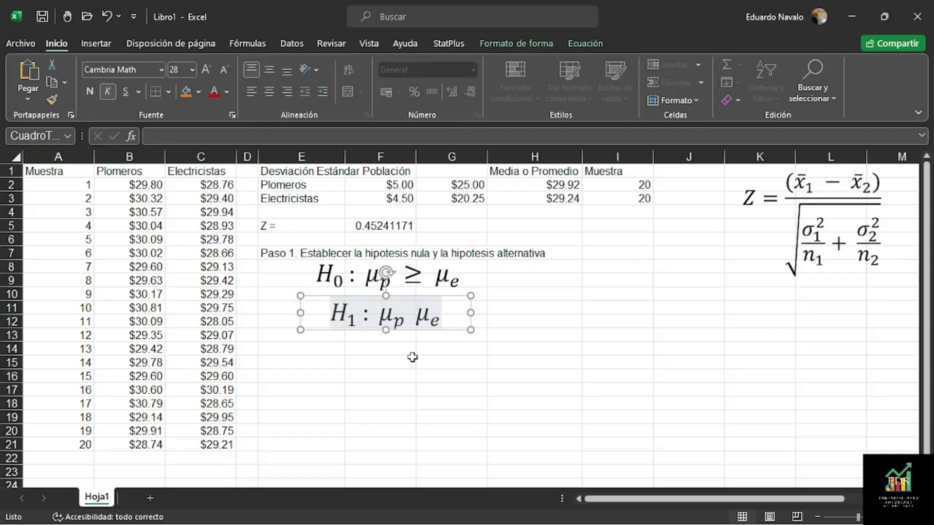
type(">")
key("BackSpace")
type("<")
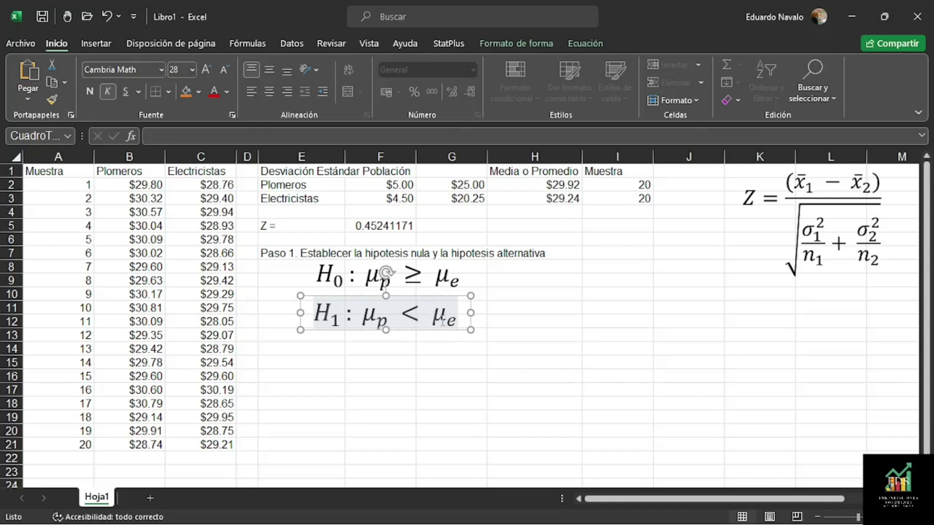
left_click(535, 340)
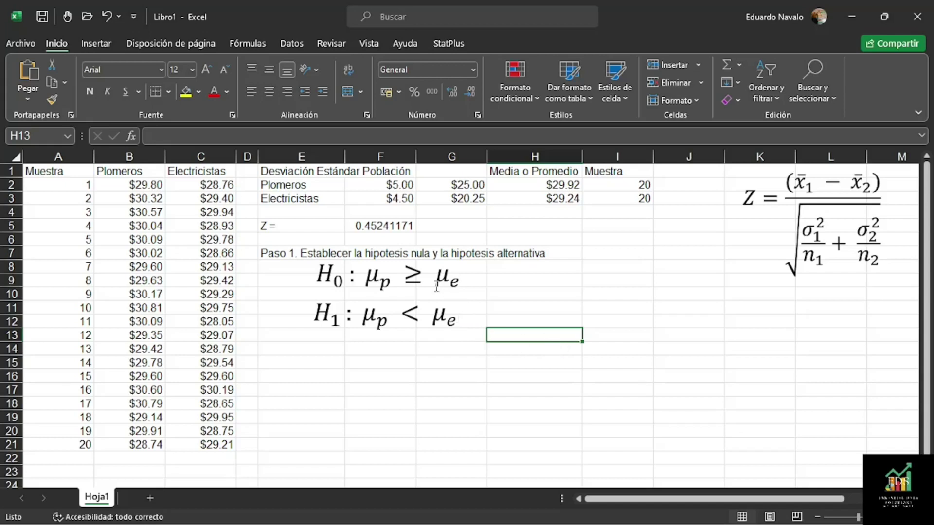
- Enter the heading "Paso 2. Establecer el nivel de significacia" in E15
left_click(324, 364)
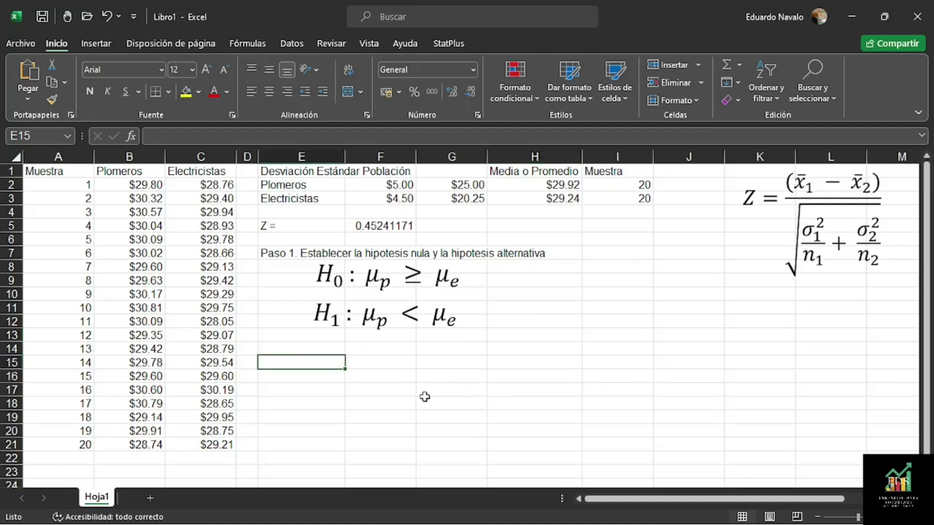
type("Paso 2. Establecer")
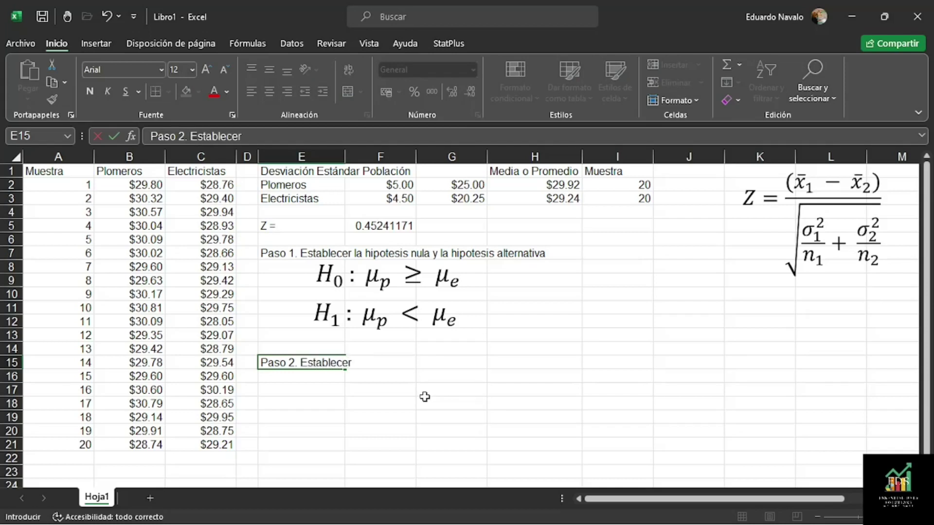
type(" el nivel de si")
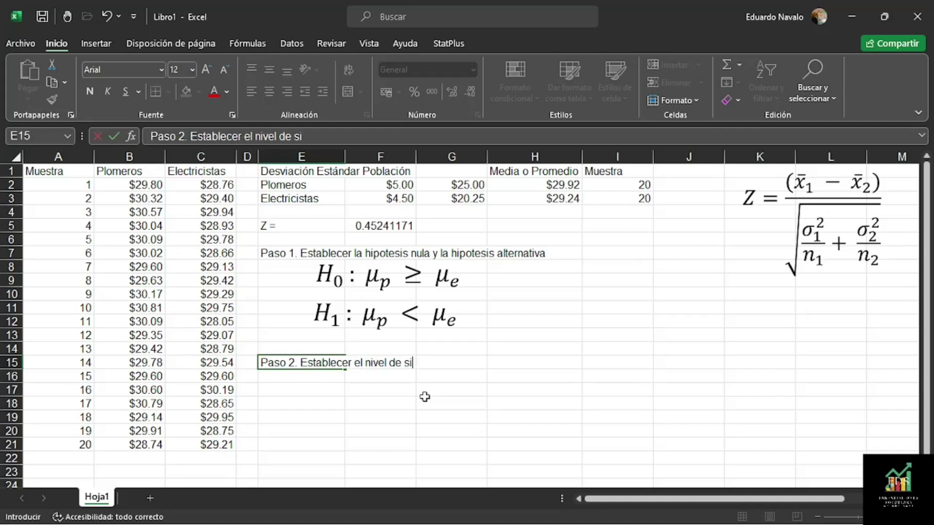
type("gnificacia")
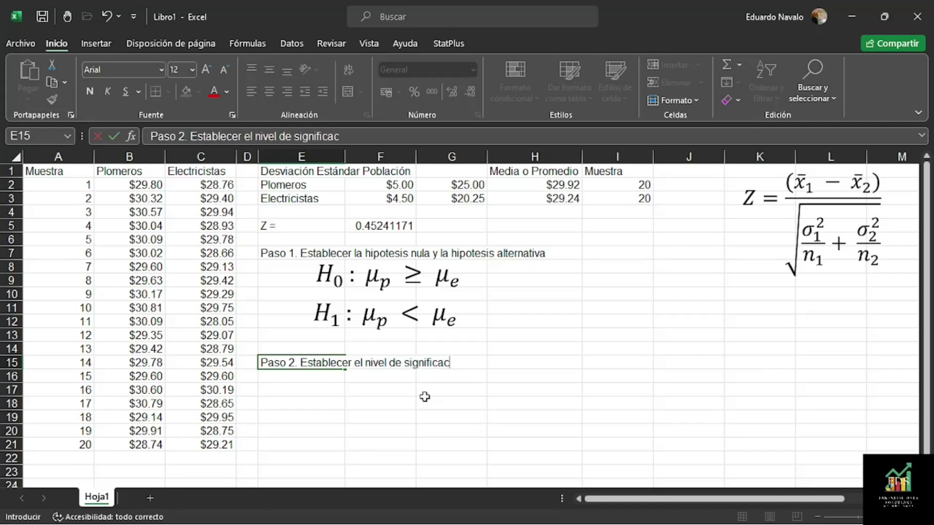
key("Return")
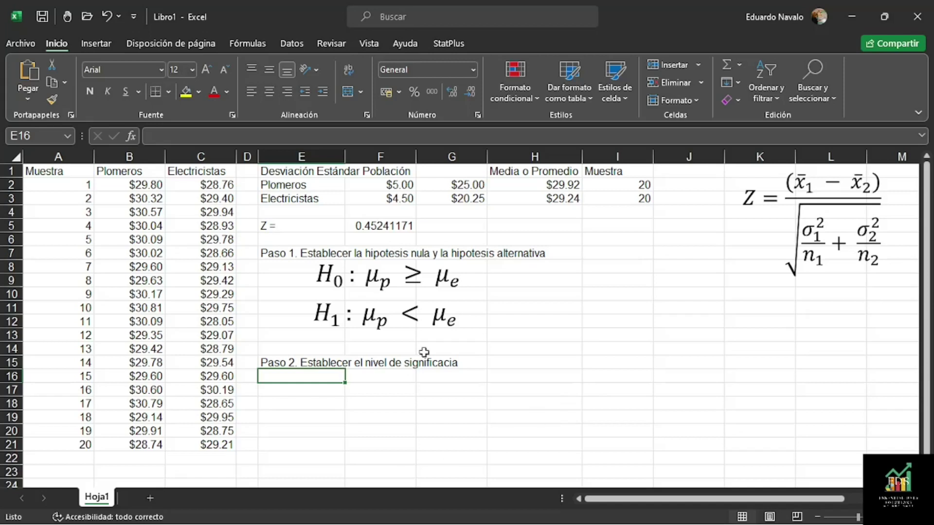
- Enter the label "α =" in E16, inserting the Greek small letter alpha as a symbol
left_click(100, 45)
left_click(875, 88)
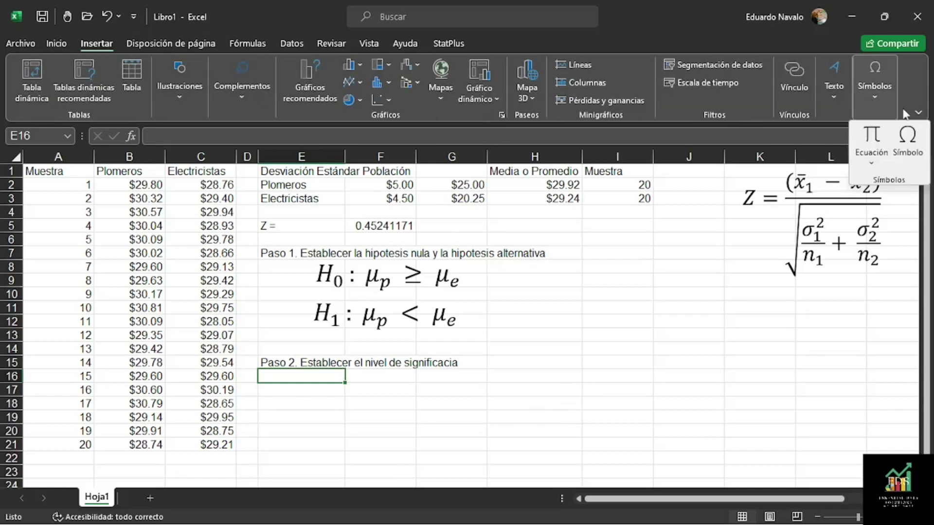
left_click(911, 140)
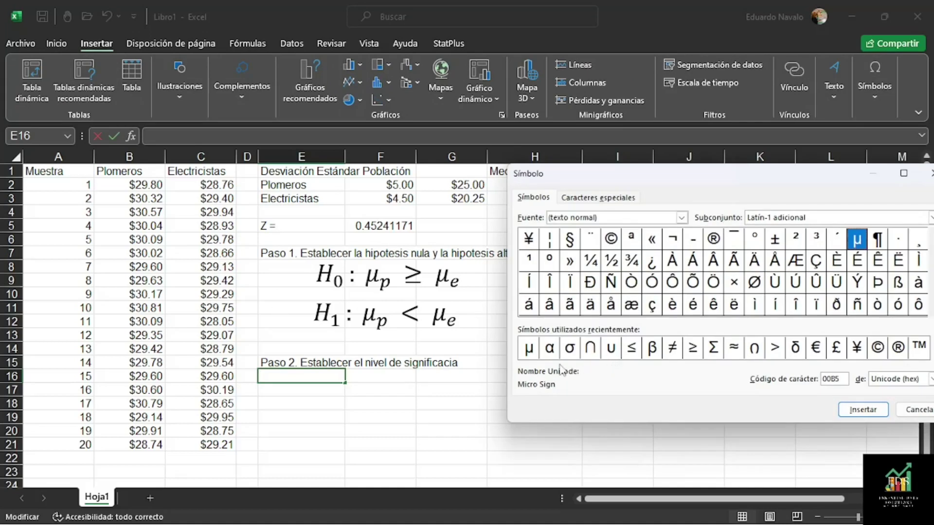
left_click(549, 348)
left_click(862, 410)
left_click(917, 410)
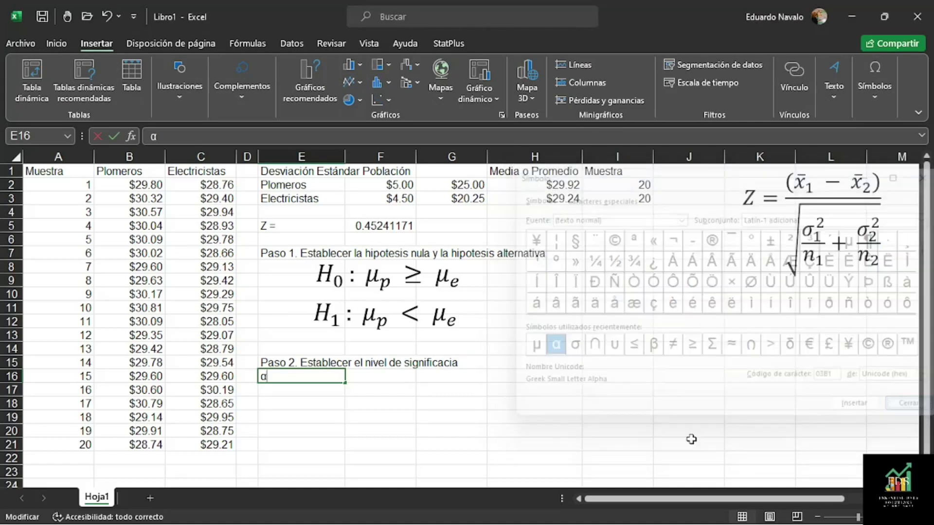
type("=")
key("Return")
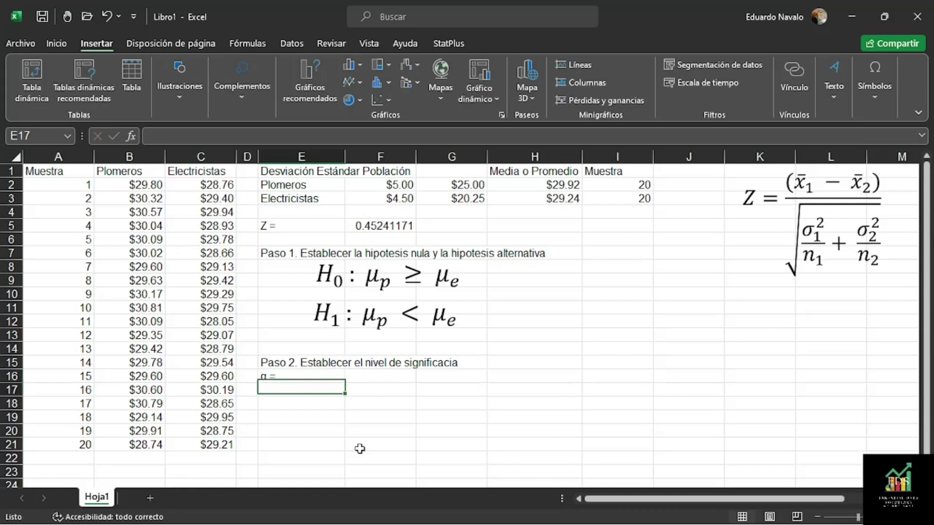
- Enter the significance level 0.01 in F16 beside the alpha label
key("Up")
key("Right")
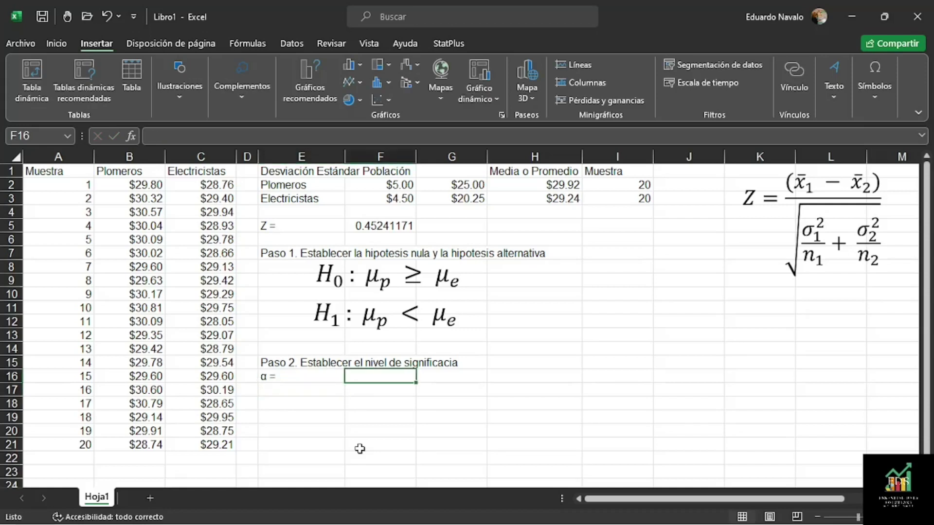
type("0.01")
key("Return")
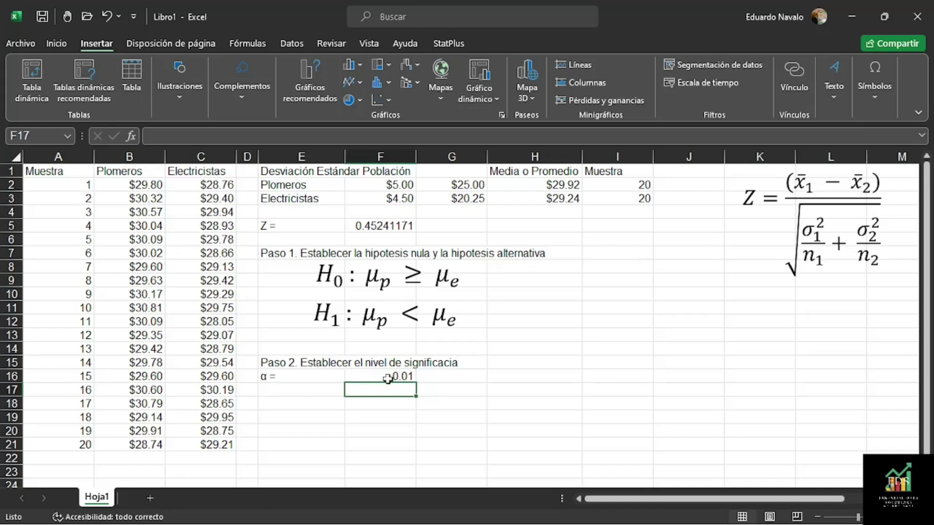
- Enter the heading "Paso 3. Seleccionar el estadistico de prueba" in E18
key("Return")
key("Left")
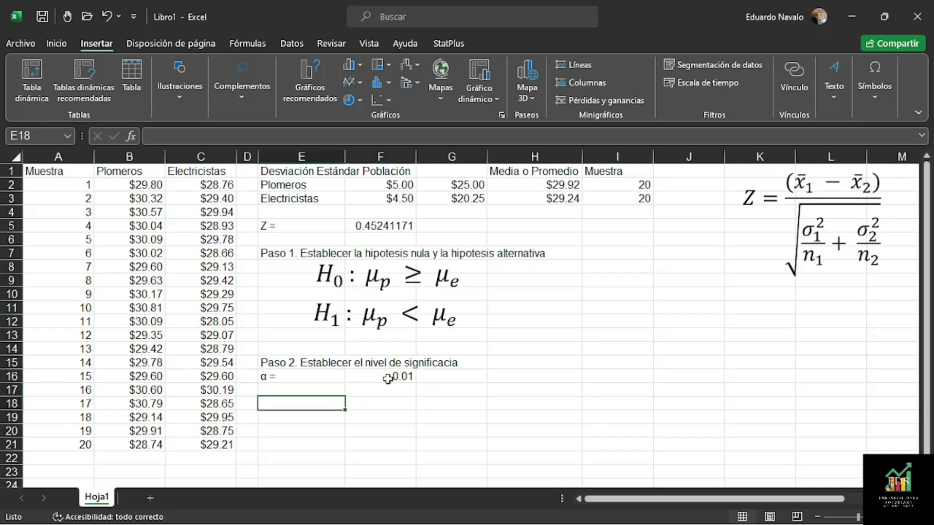
type("Paso3")
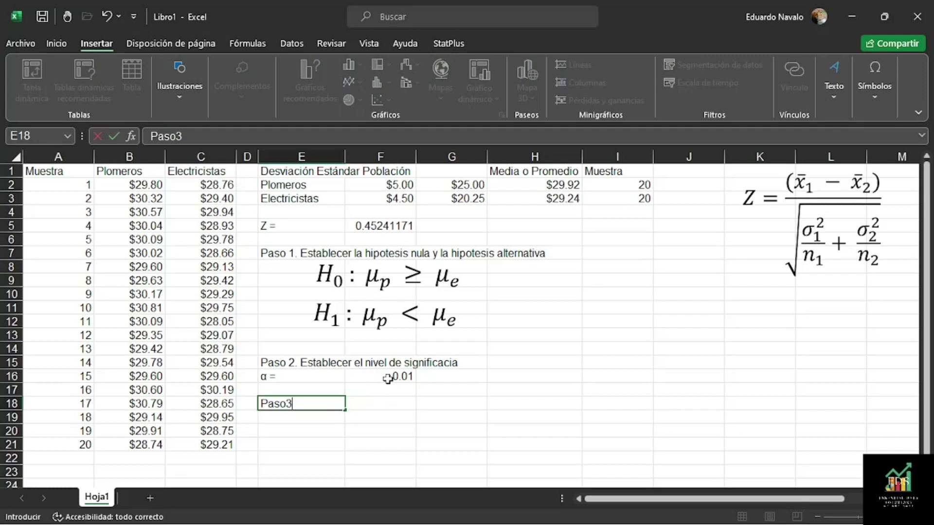
key("BackSpace")
type("3. E")
key("BackSpace")
type("Sewle")
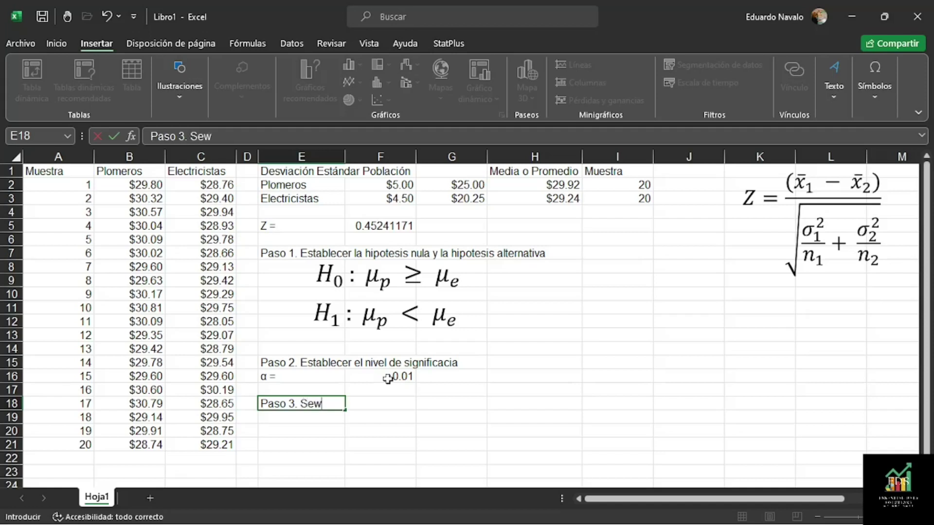
key("BackSpace")
key("BackSpace")
key("BackSpace")
type("c")
key("BackSpace")
type("leccionar ")
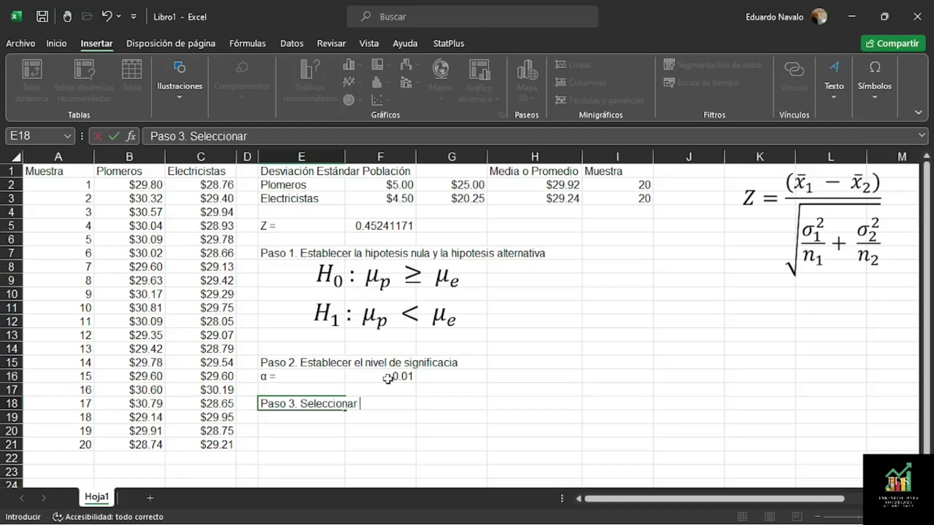
type("el estadist")
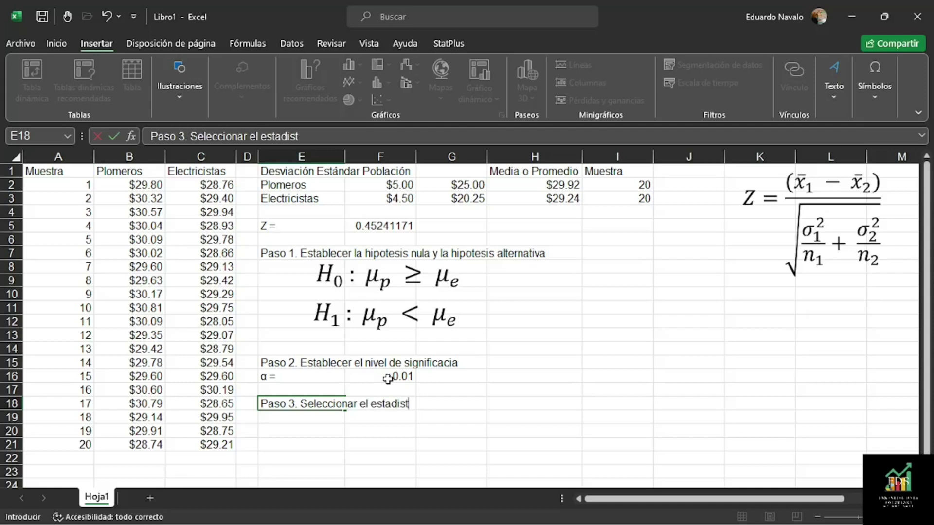
type("ico de prube")
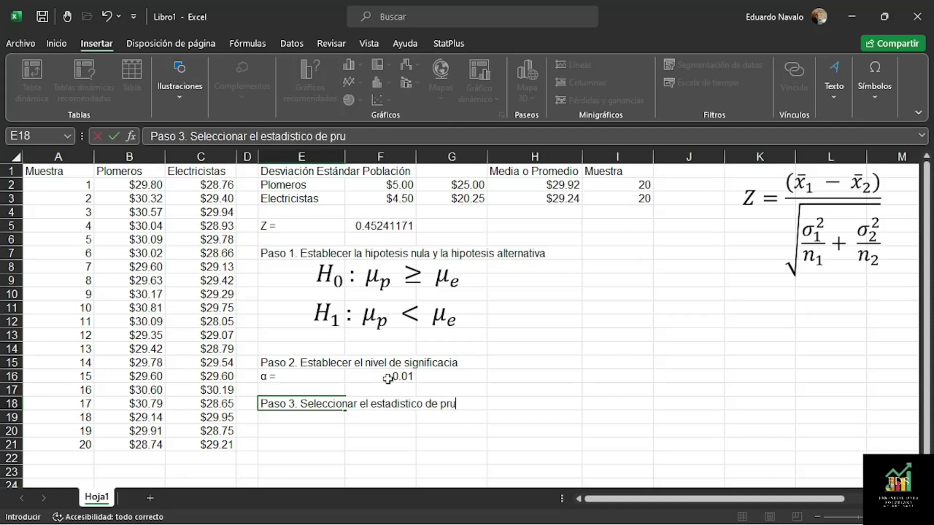
key("BackSpace")
key("BackSpace")
type("eba")
key("Return")
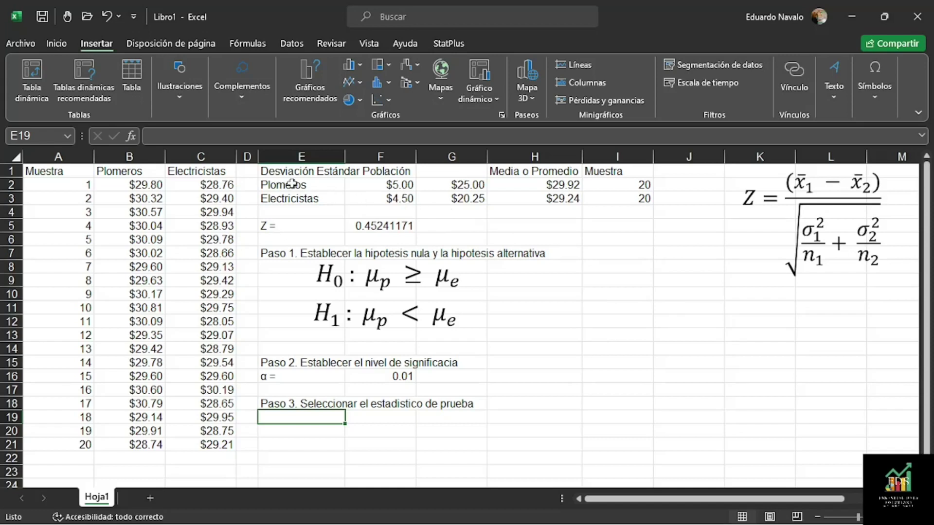
- Make the population standard deviations and variances in F2:G3 bold
left_click_drag(375, 184, 457, 195)
key("ctrl+n")
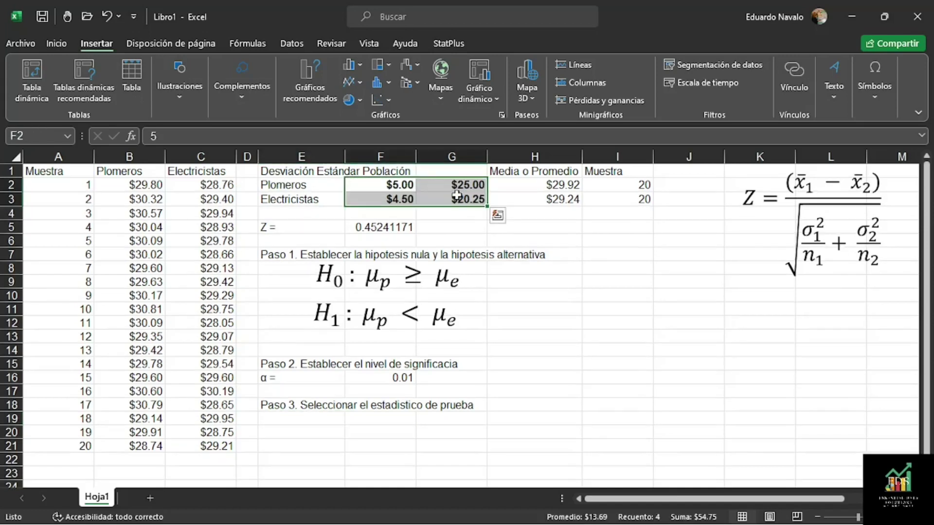
left_click(438, 172)
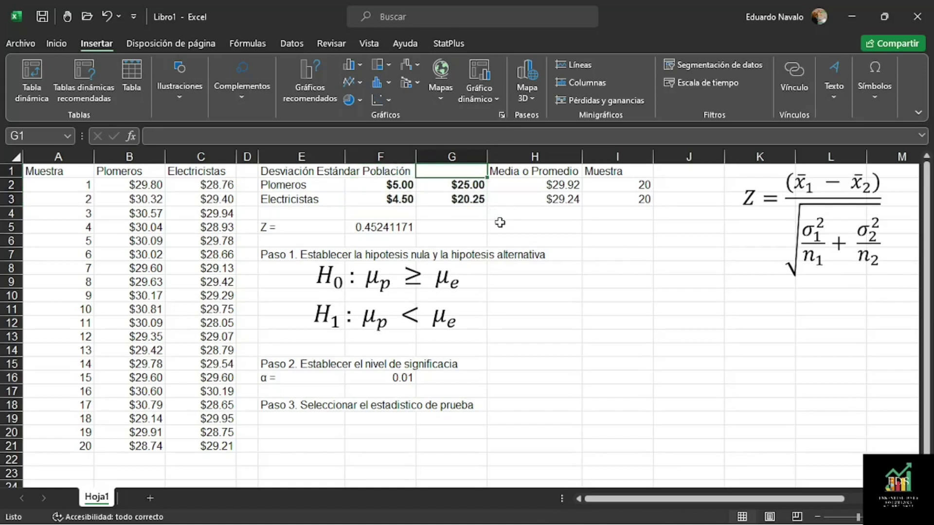
- Enter the heading "Varianza poblacional" in G1 and widen column G so the whole heading fits
type("Variab")
key("BackSpace")
type("nza   ")
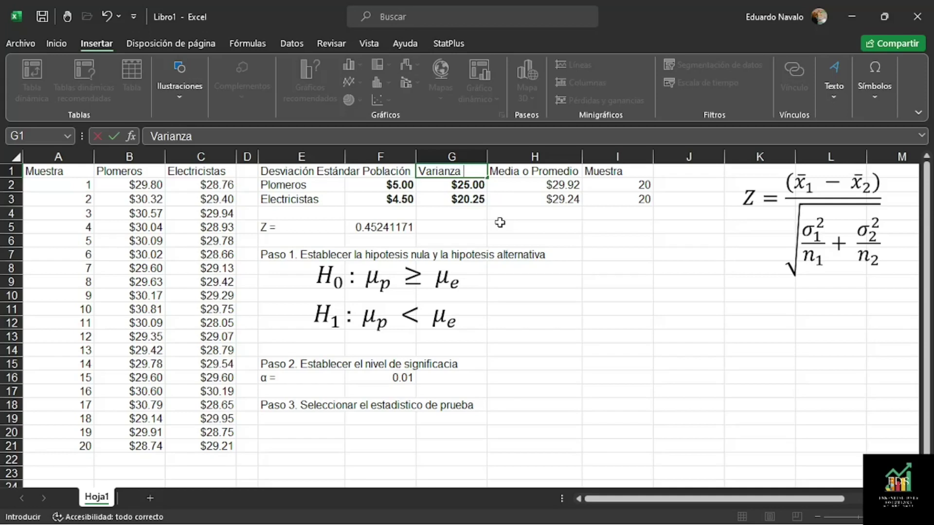
type("poblaciona")
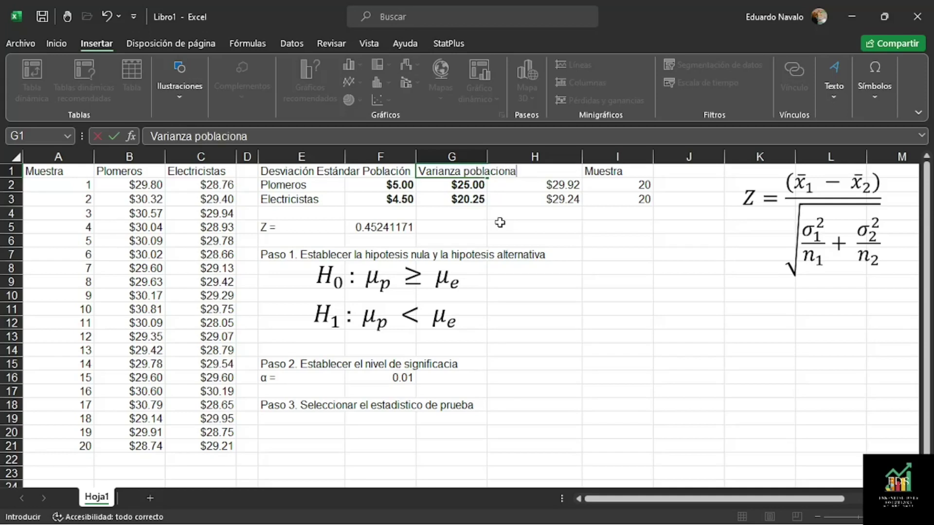
type("l")
key("Return")
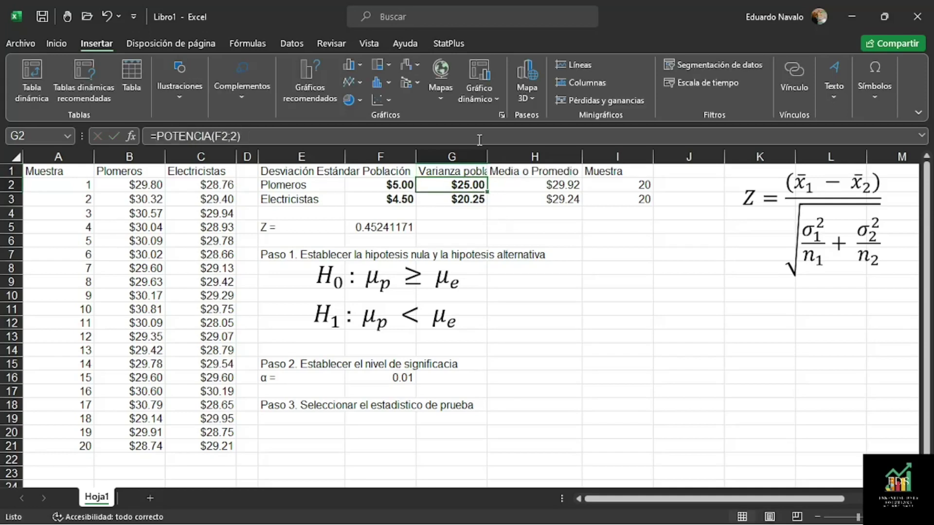
left_click_drag(489, 159, 533, 159)
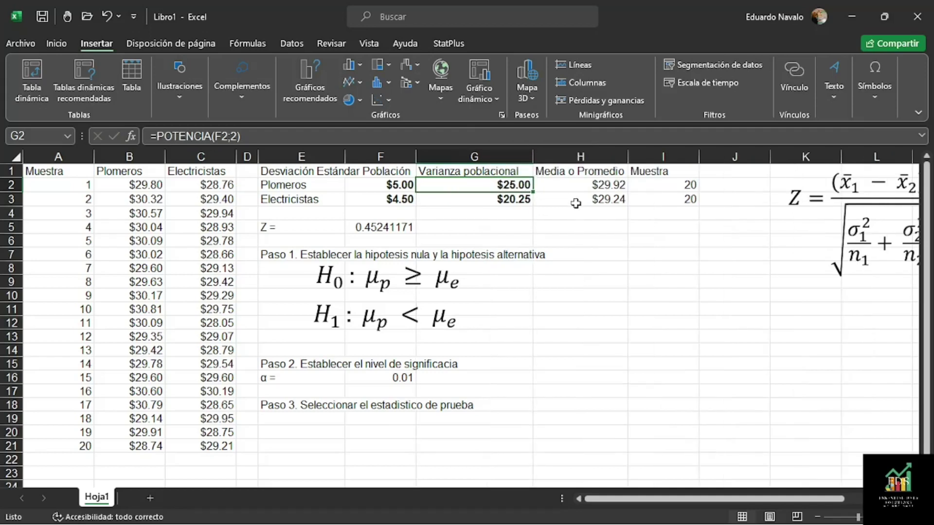
- Move the Z formula text box back beside the summary table, over columns J and K
left_click(827, 199)
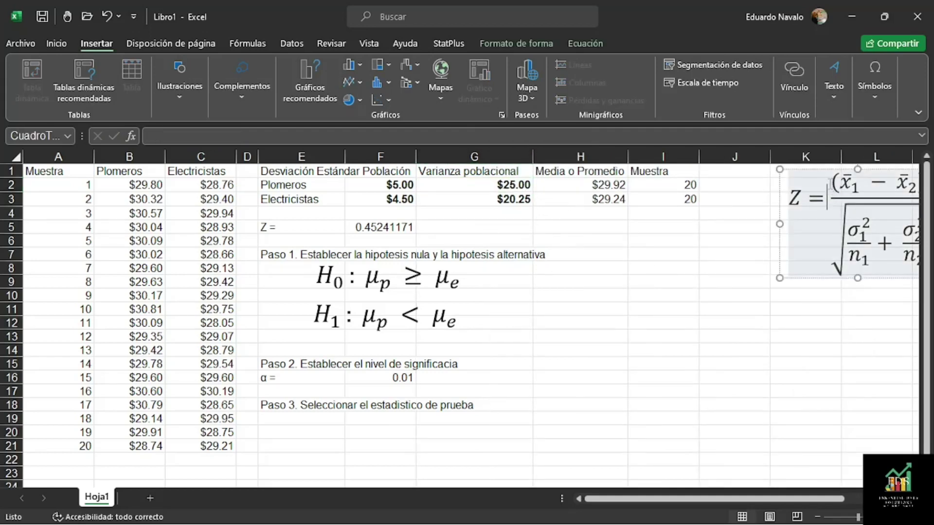
left_click_drag(823, 171, 756, 172)
left_click(712, 376)
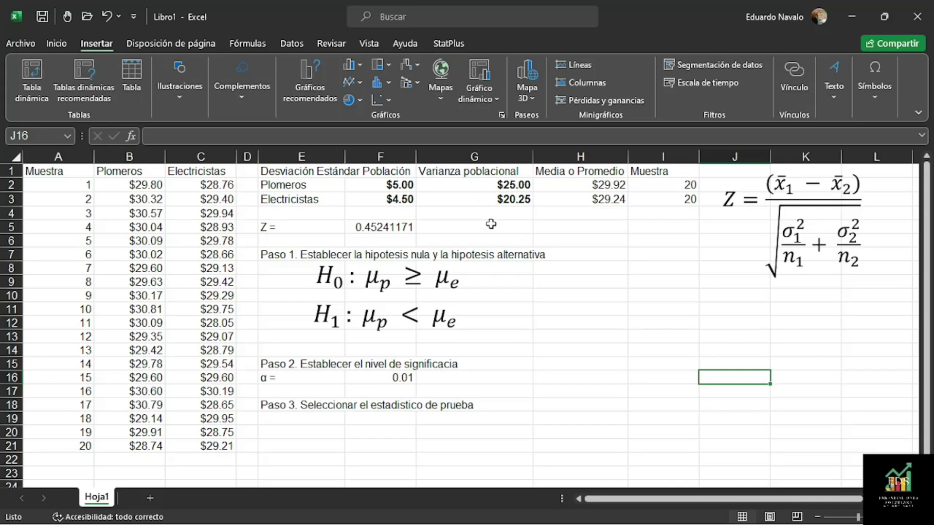
- Enter the sentence "El estadistico de prueba seleccionado es prueba Z." in E19 under the Paso 3 heading
left_click(284, 420)
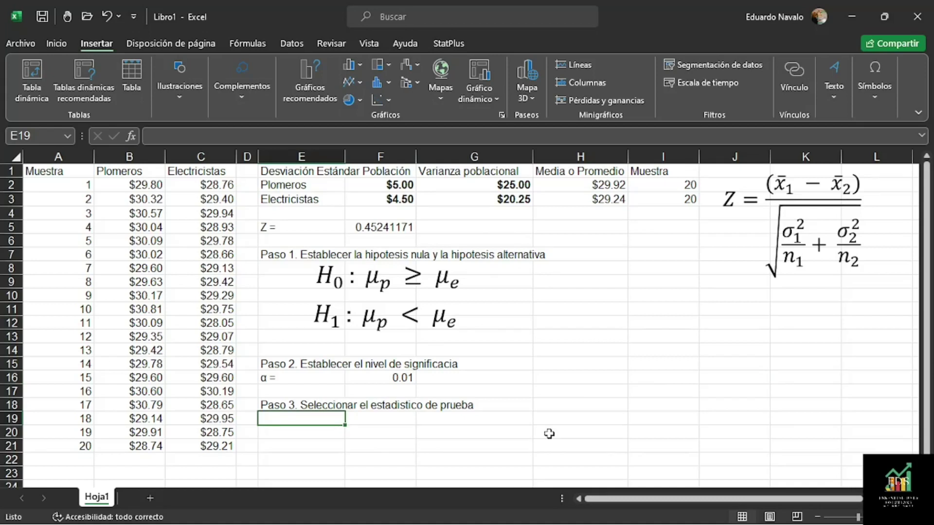
type("E")
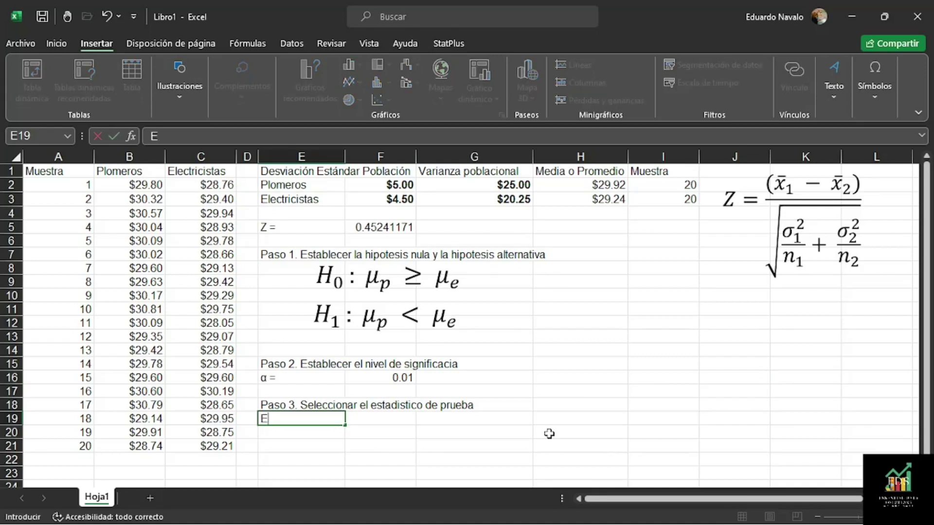
type("l estadistico de ")
type("prue")
key("BackSpace")
type("rueba ")
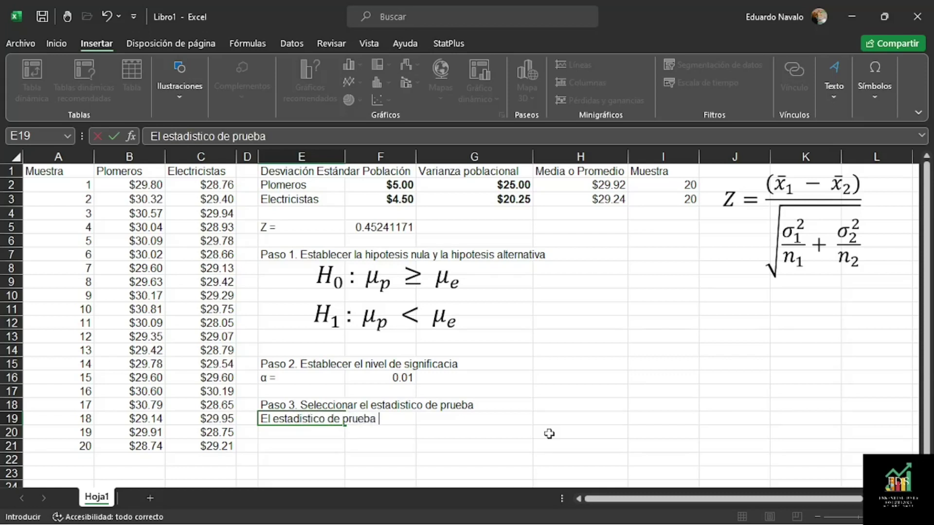
type("seleccionado es prueba Z")
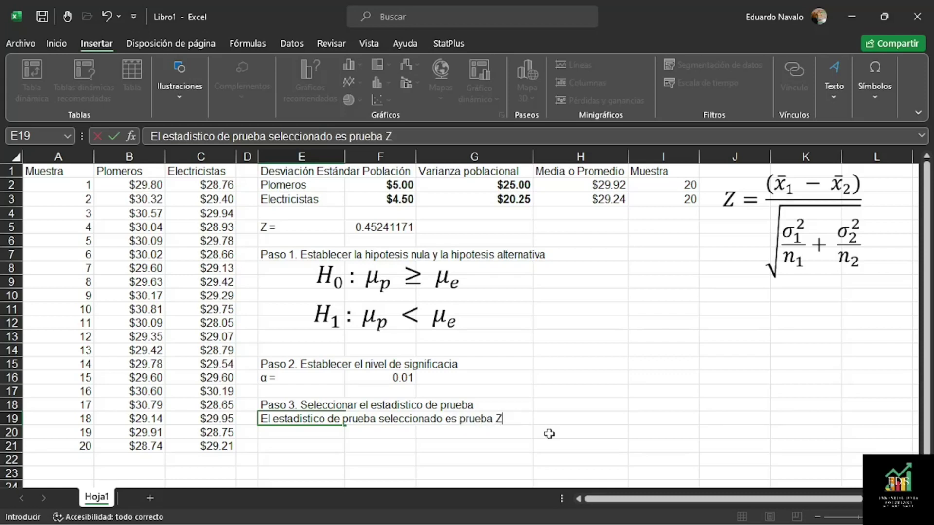
type(".")
key("Return")
left_click(311, 417)
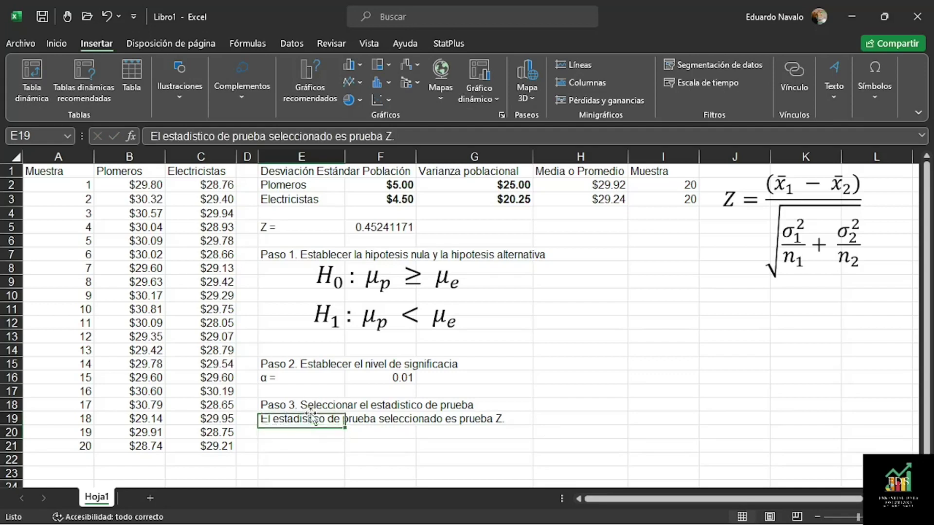
- Enter the heading "Paso 4. Establecer la regla decisión" in E21
left_click(291, 447)
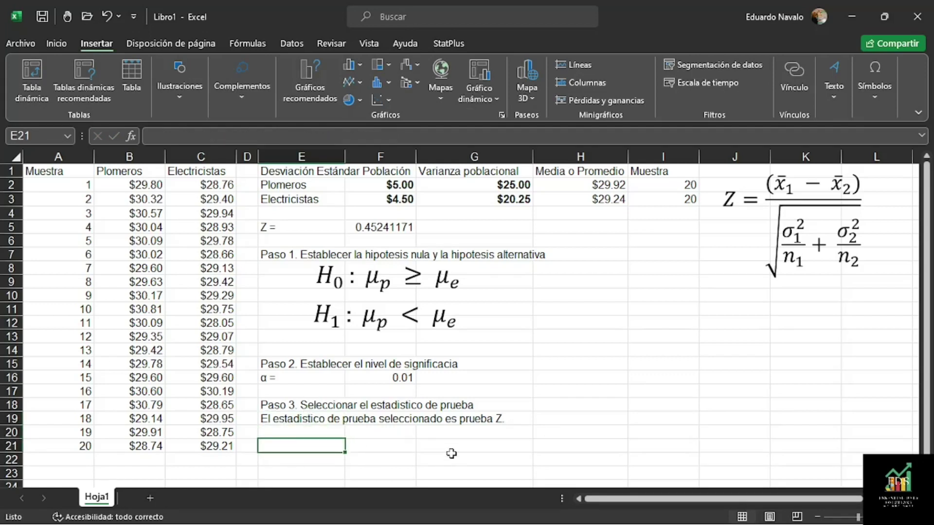
type("Paso 4.")
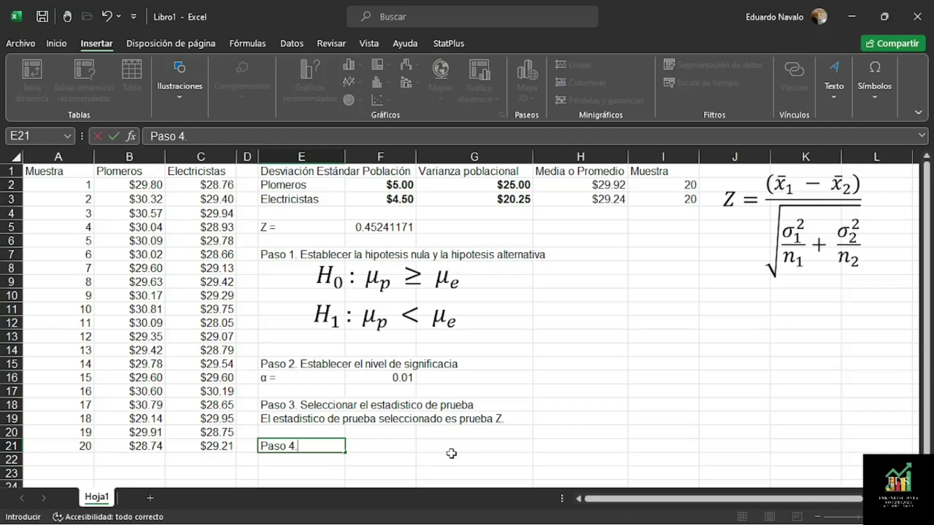
type(" Establece")
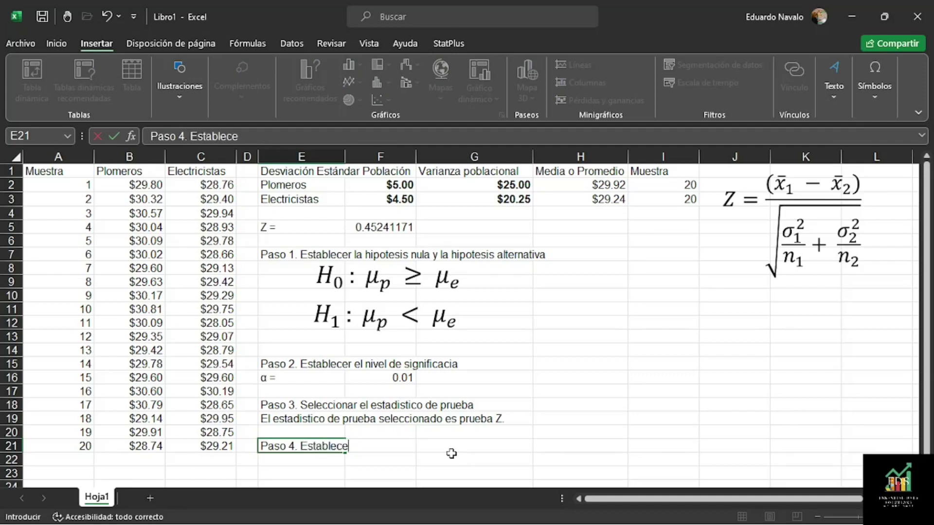
type("r la regl")
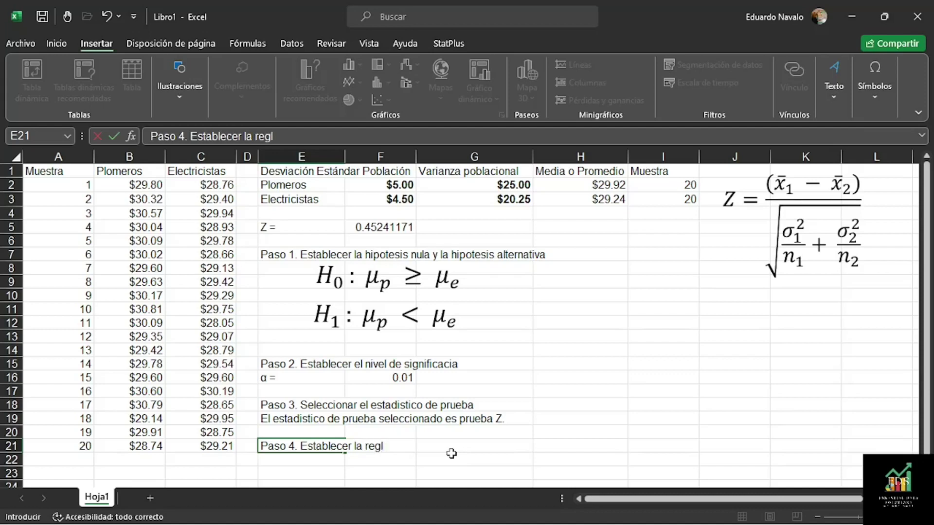
type("a decisión")
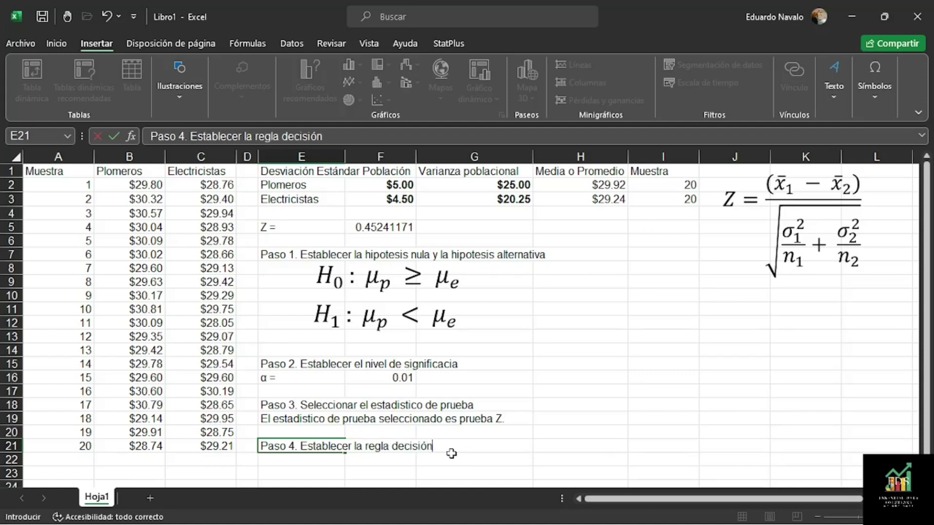
key("Return")
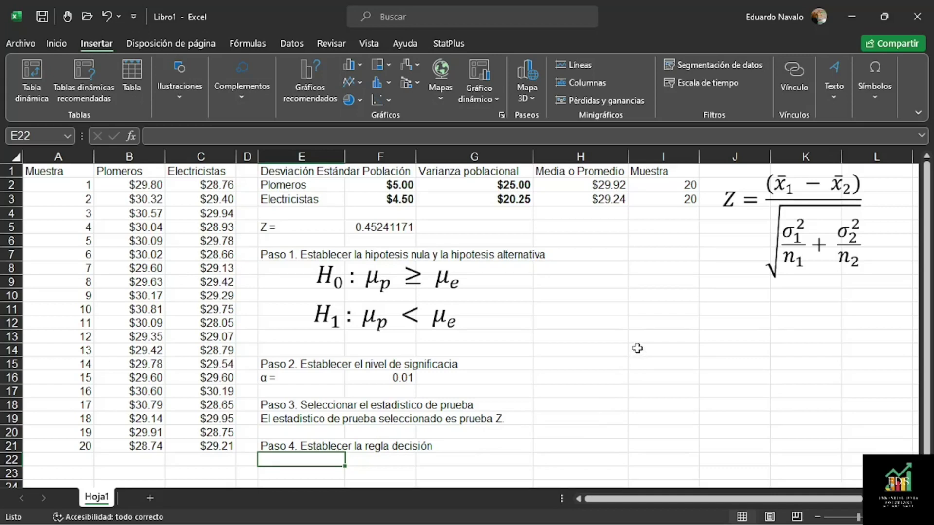
scroll(636, 348, "down", 1)
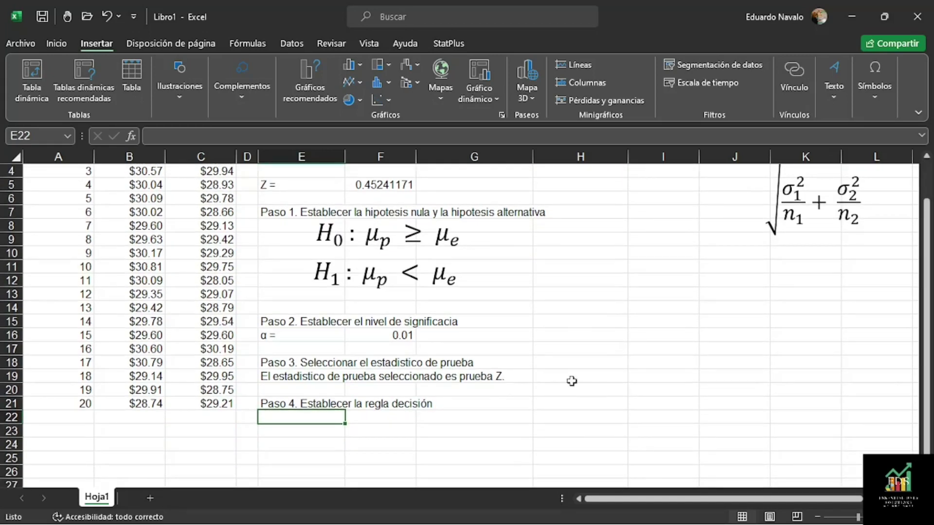
left_click(377, 418)
left_click(322, 415)
left_click(382, 413)
left_click(296, 416)
left_click(398, 416)
left_click(316, 416)
left_click(399, 421)
left_click(319, 422)
left_click(404, 418)
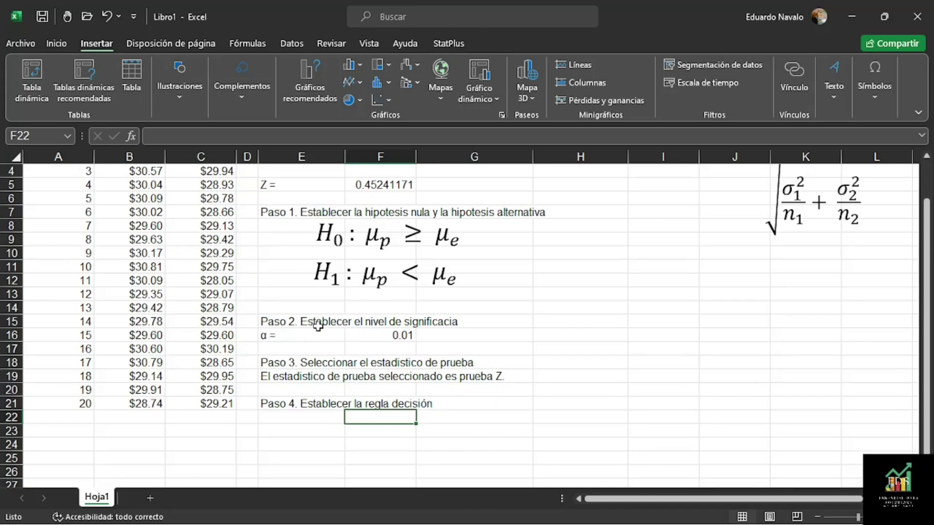
- Enter the label "Distribución Z =" in E22 below the Paso 4 heading
left_click(329, 417)
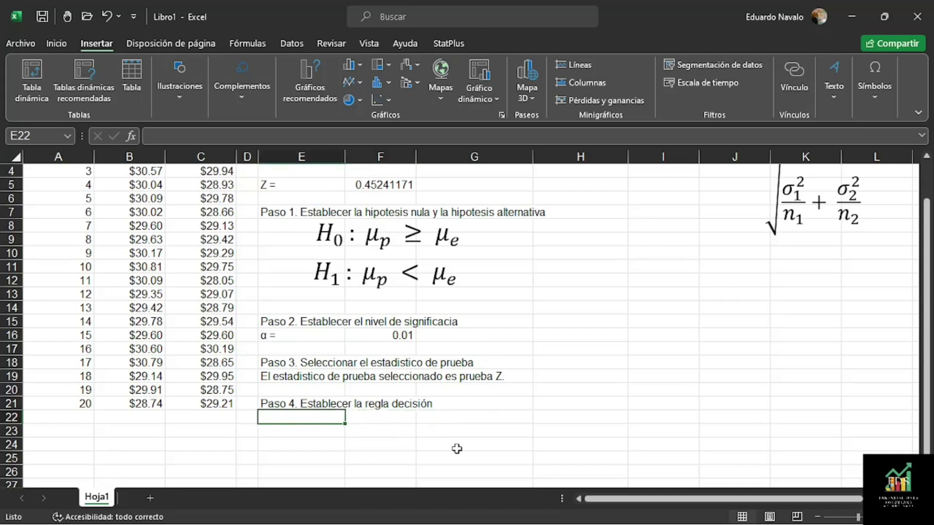
type("Distrib")
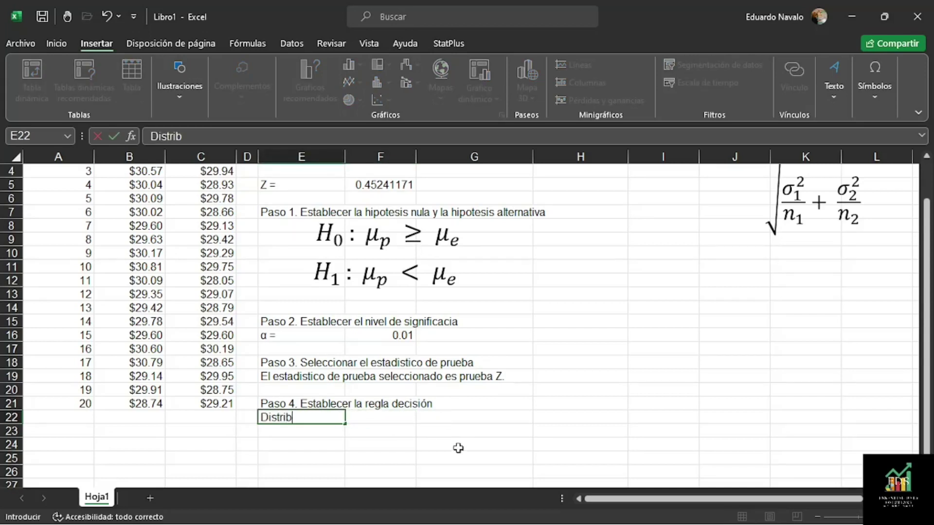
type("ución Z =")
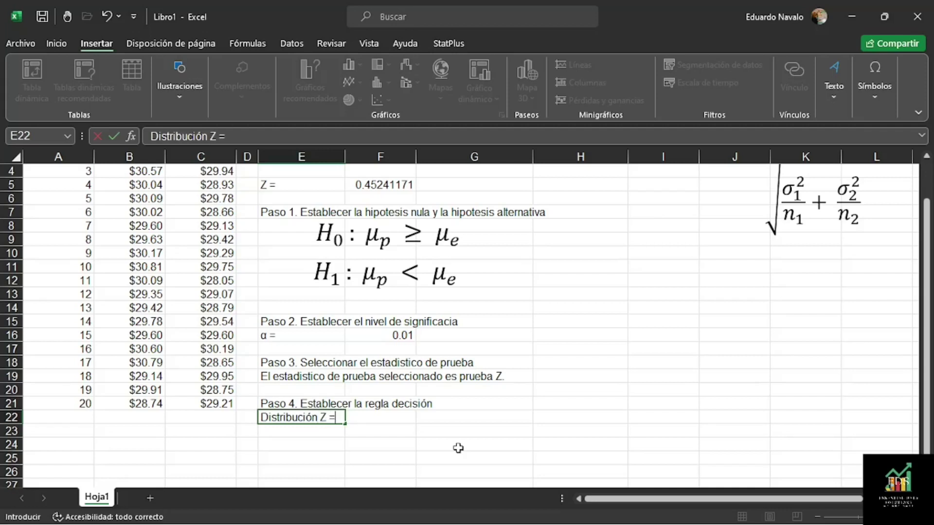
key("Tab")
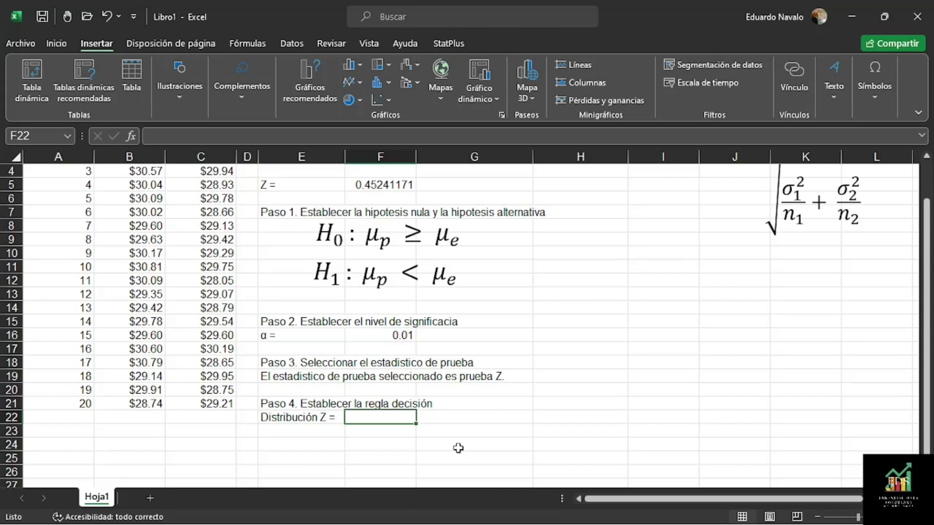
type("=")
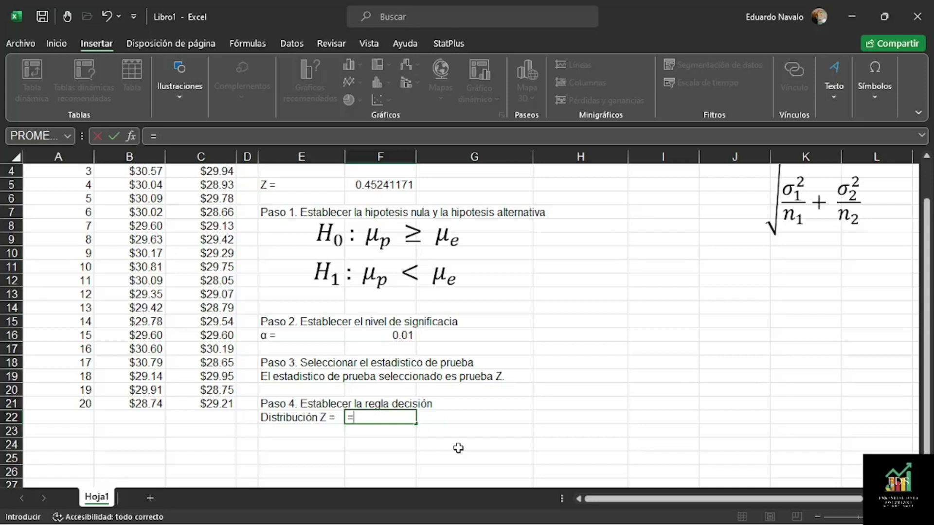
type("distr.norm")
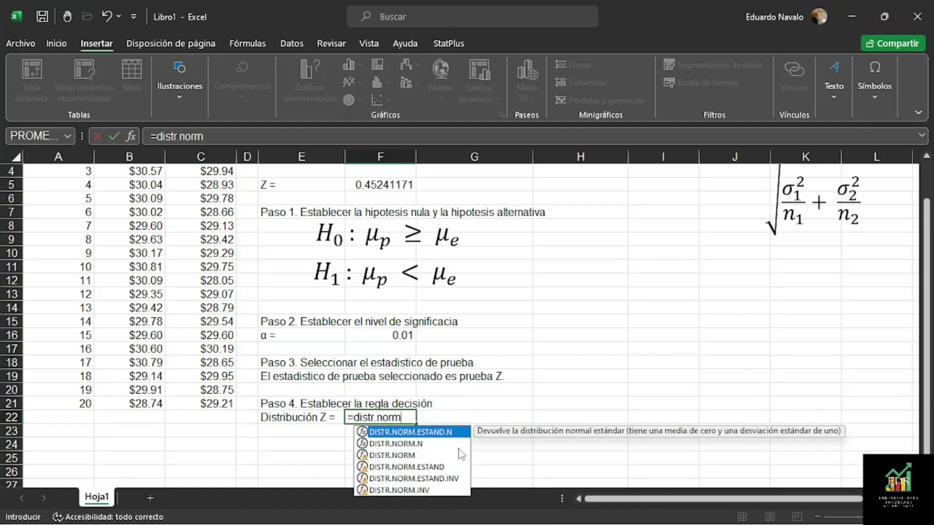
key("Left")
key("Right")
- Calculate the critical Z value in F22 from the significance level with =DISTR.NORM.ESTAND.INV(F16)
type("=")
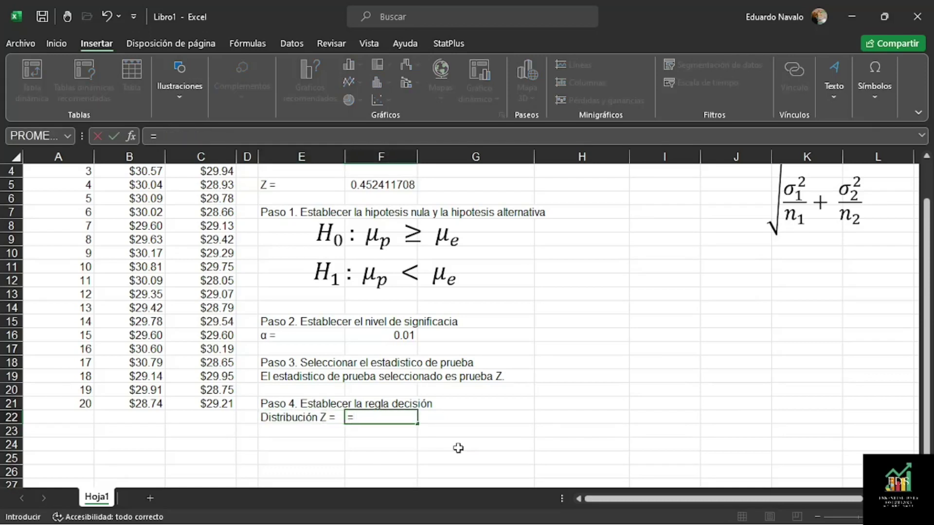
type("distr")
key("Down")
key("Down")
key("Down")
key("Down")
key("Down")
key("Down")
key("Down")
key("Down")
key("Down")
key("Down")
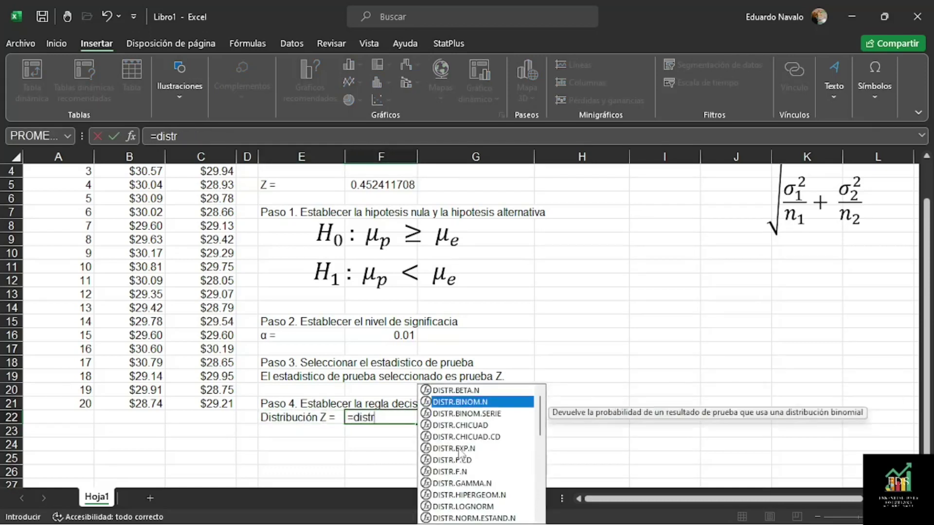
key("Down")
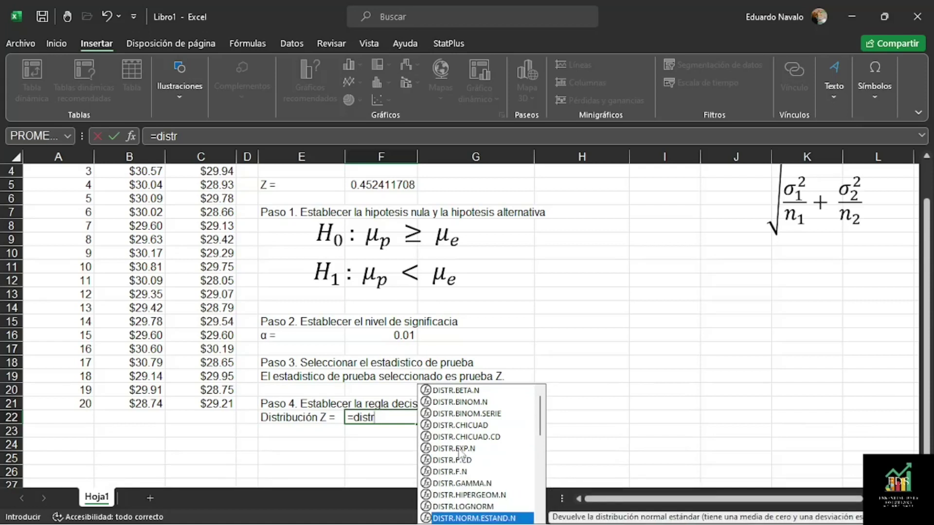
key("Tab")
key("BackSpace")
key("BackSpace")
key("BackSpace")
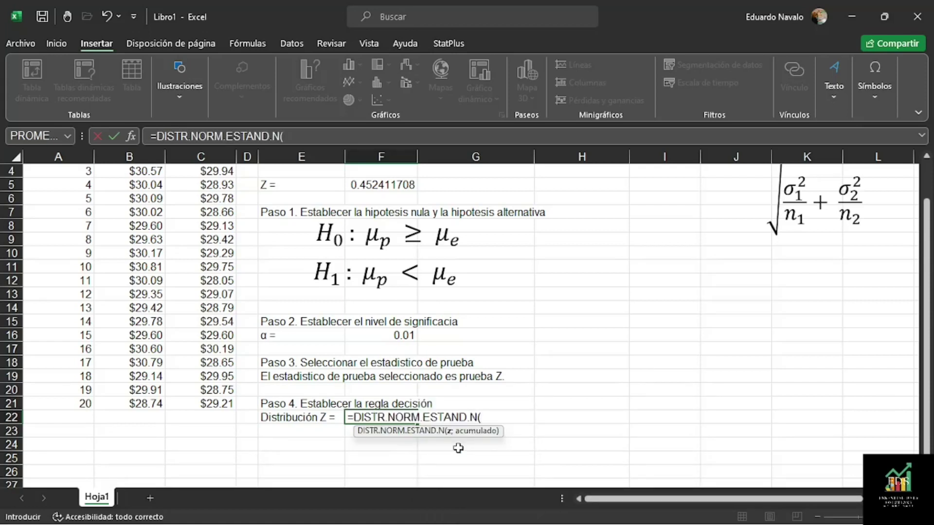
key("Down")
double_click(460, 455)
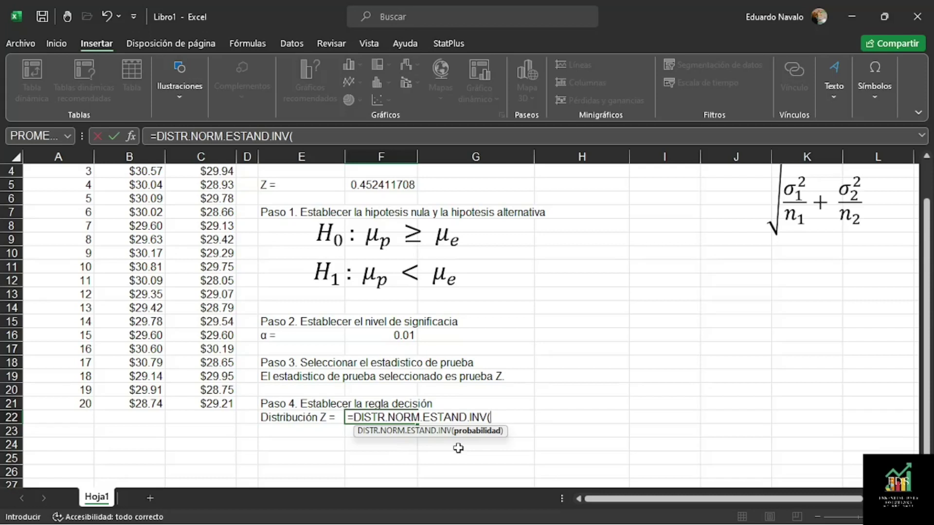
left_click(394, 336)
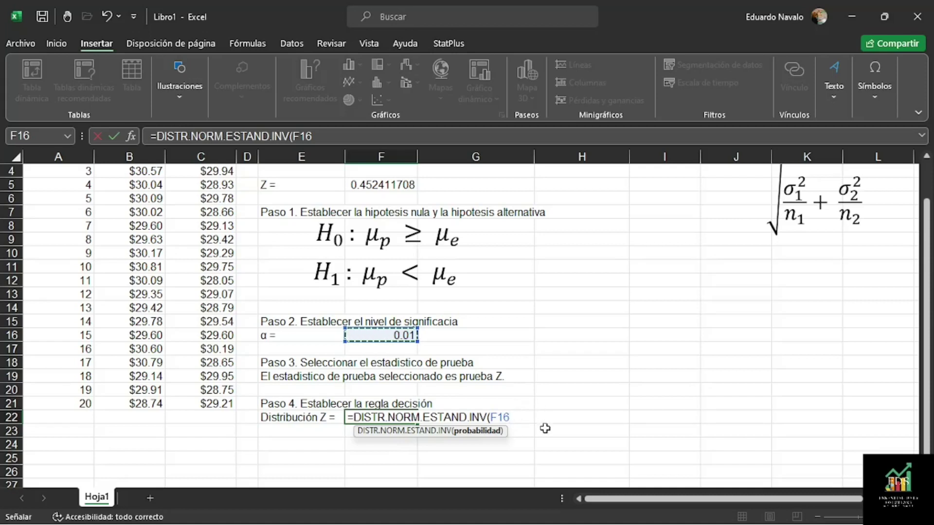
type(")")
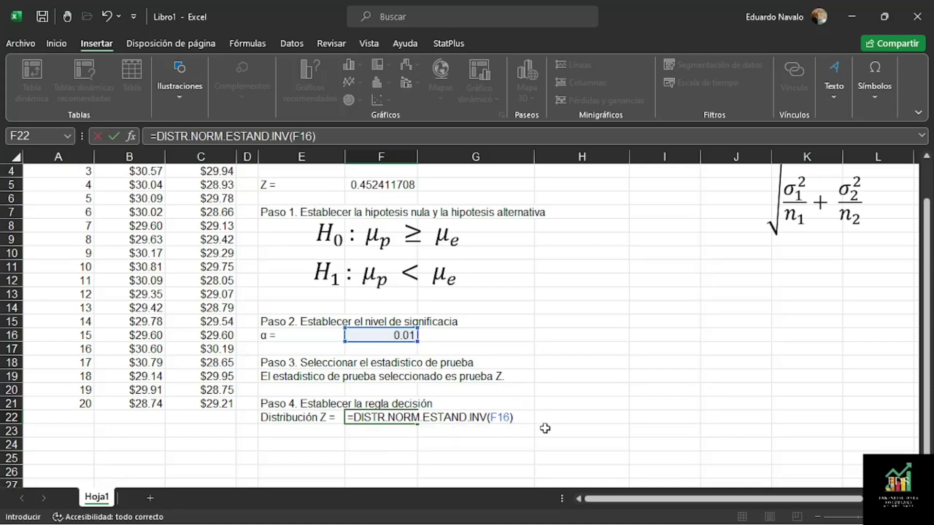
key("Return")
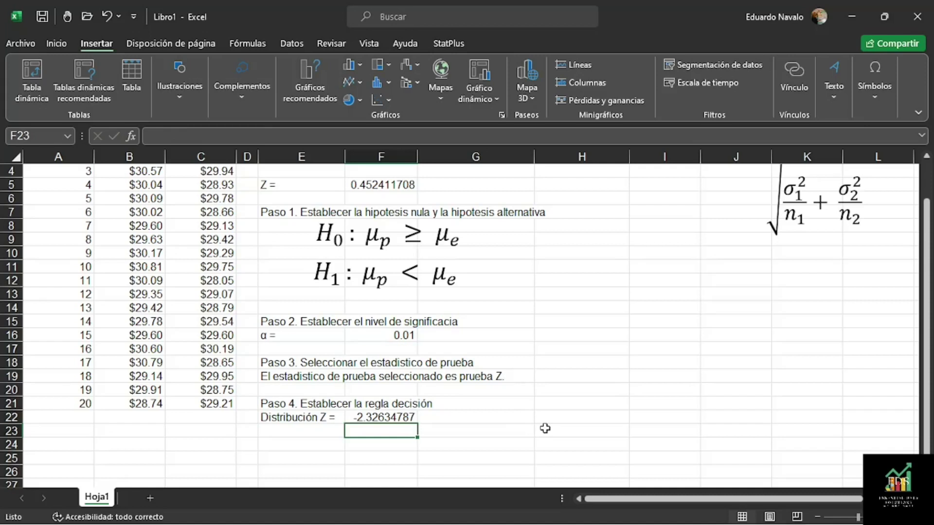
key("Up")
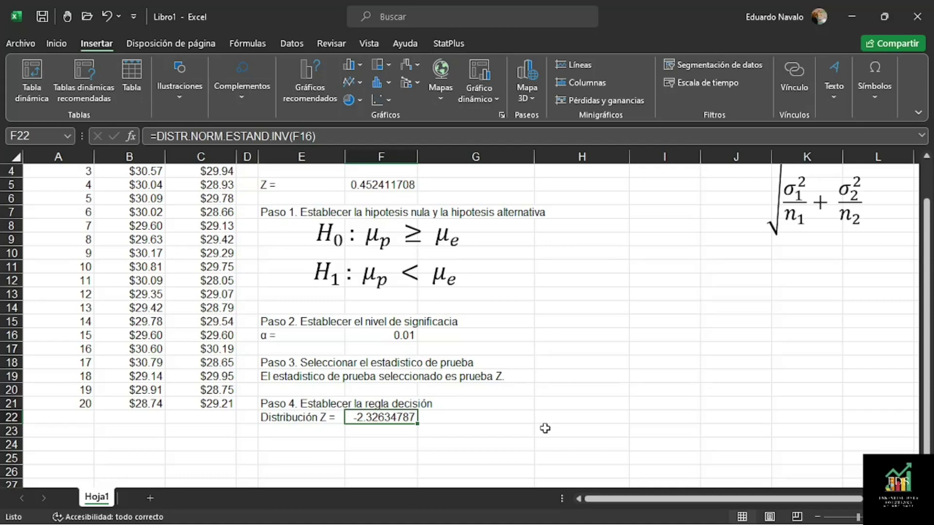
key("Right")
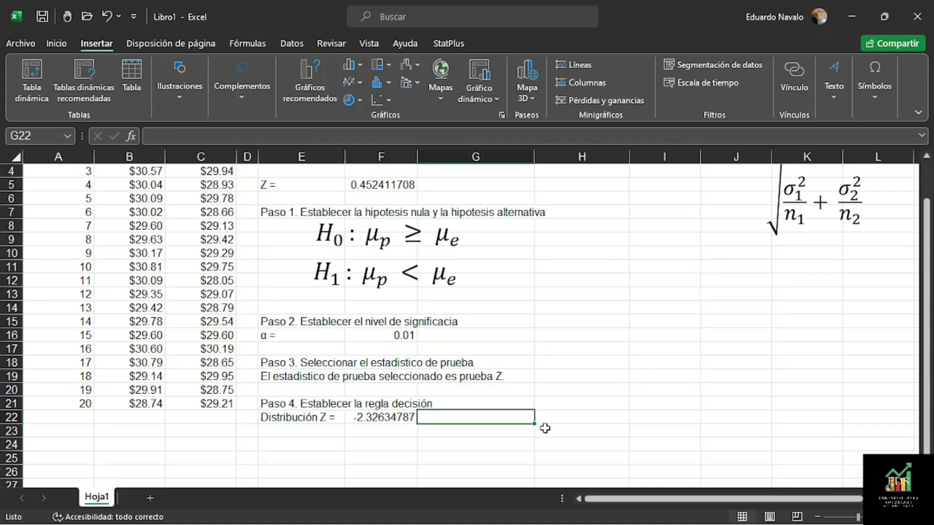
- Calculate the absolute value of the critical Z in G22 with =ABS(F22)
type("=")
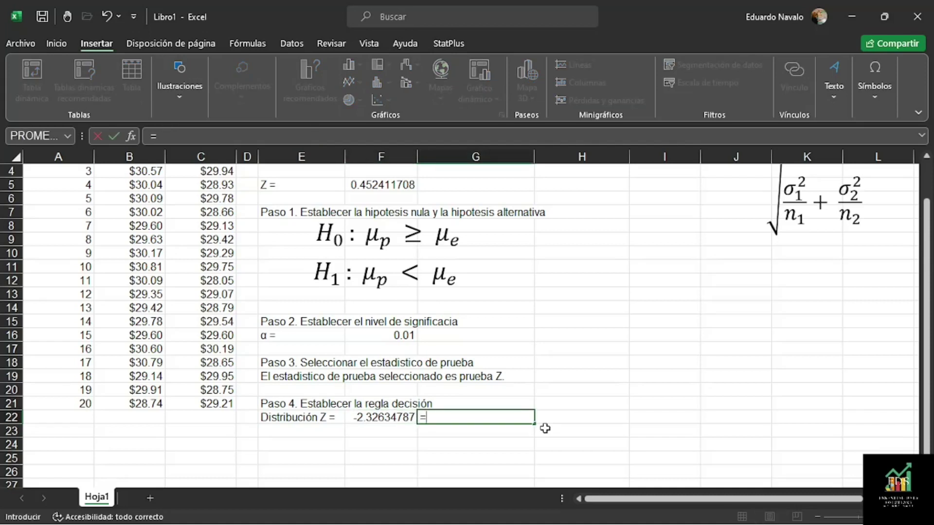
type("ab")
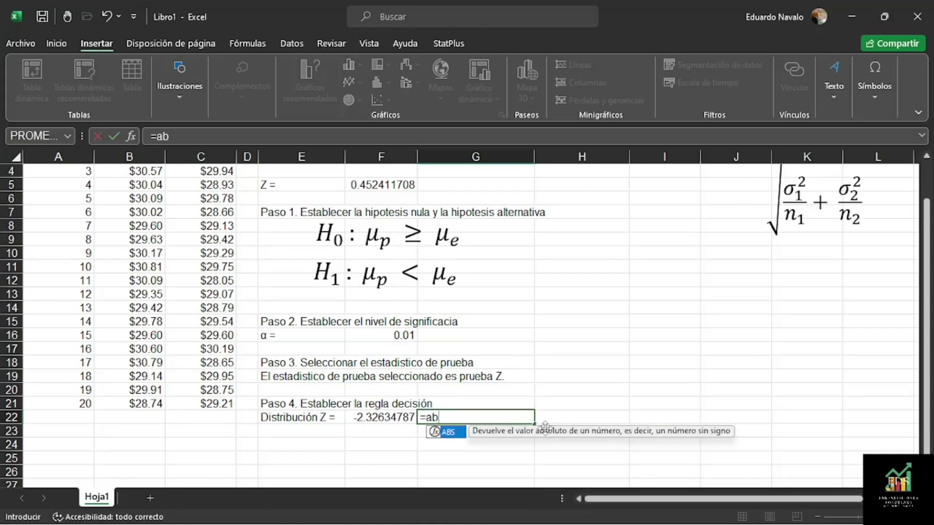
key("Tab")
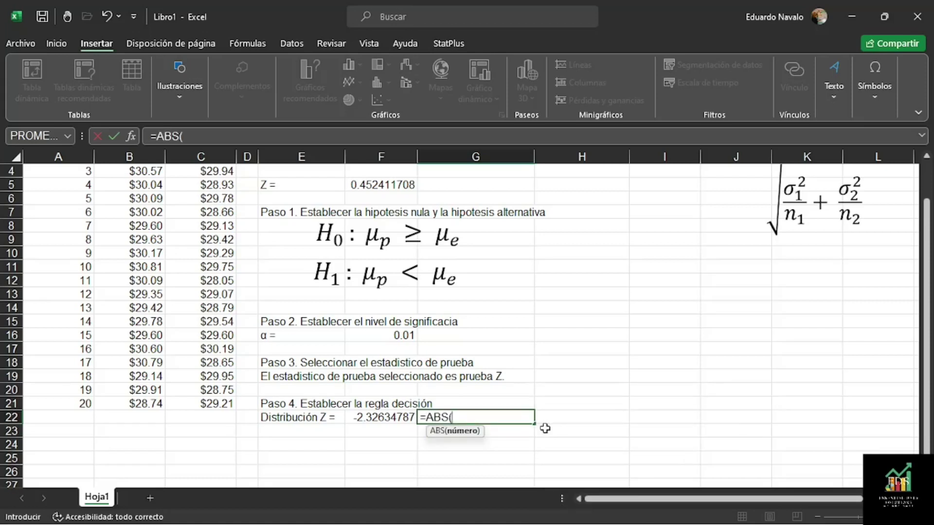
left_click(399, 419)
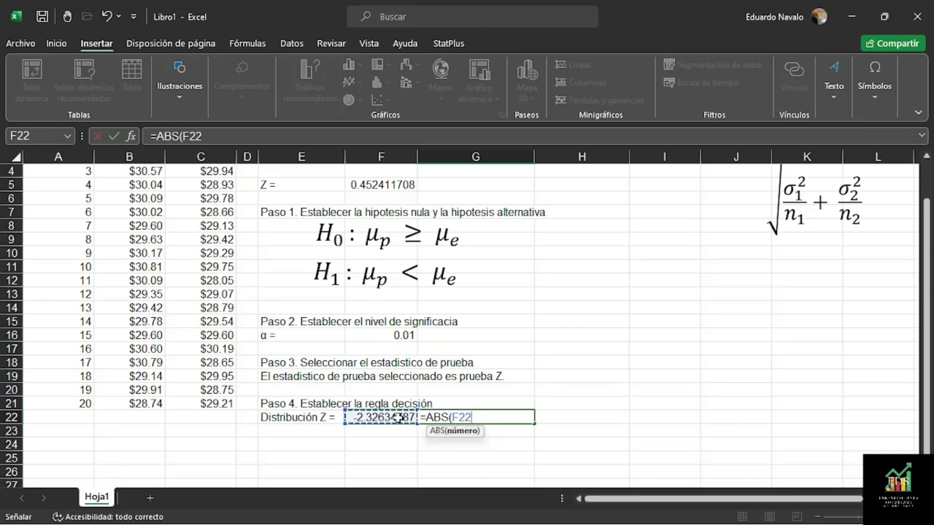
type(")")
key("Return")
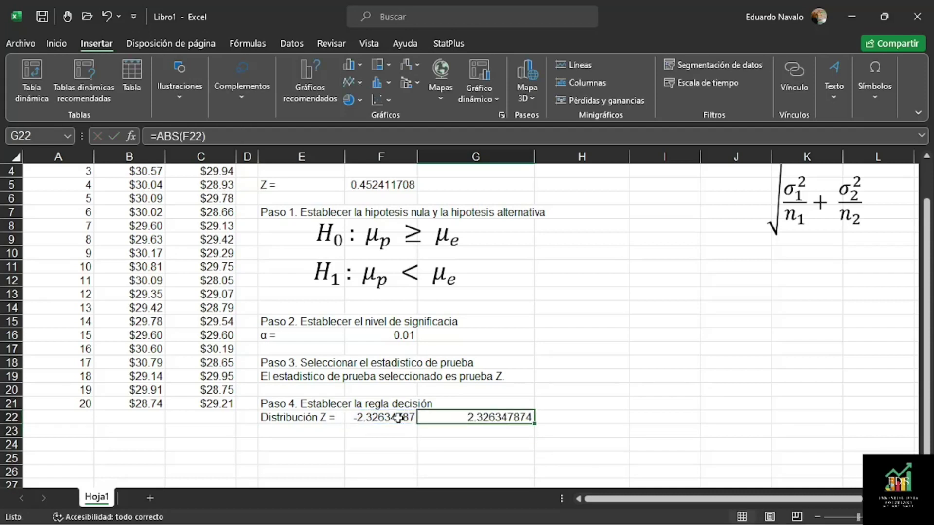
- Format the absolute critical value in G22 to show two decimal places
left_click(57, 45)
left_click(475, 92)
left_click(475, 90)
left_click(475, 90)
left_click(474, 90)
left_click(475, 90)
left_click(474, 90)
left_click(475, 90)
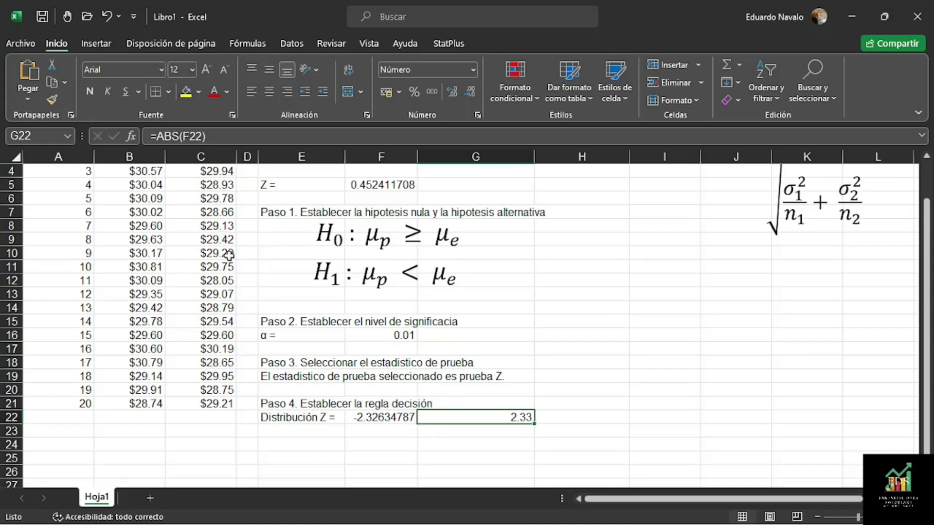
- Begin the decision rule in E23 with the text "Si el valor del estadistico de prueba Z es mayor a 2.33"
scroll(224, 250, "up", 1)
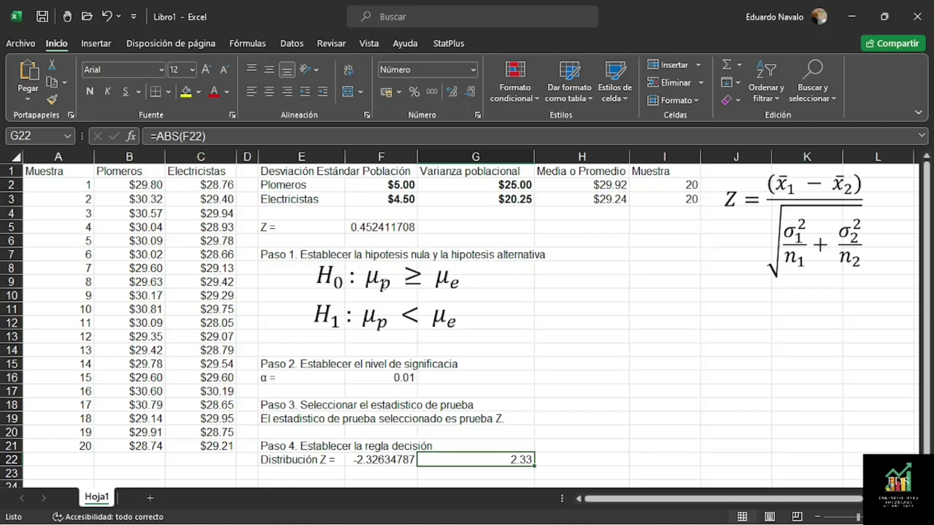
scroll(471, 289, "down", 1)
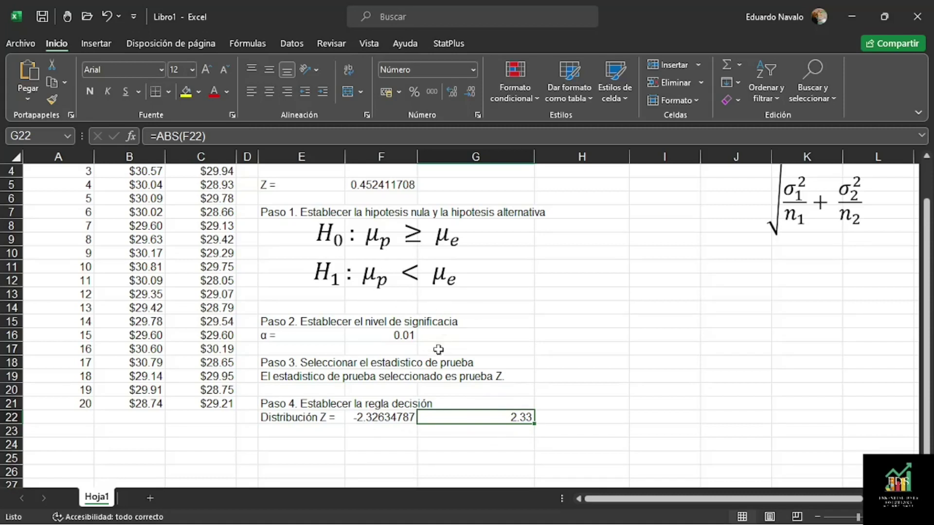
left_click(346, 432)
key("Left")
type("Si el valor de ")
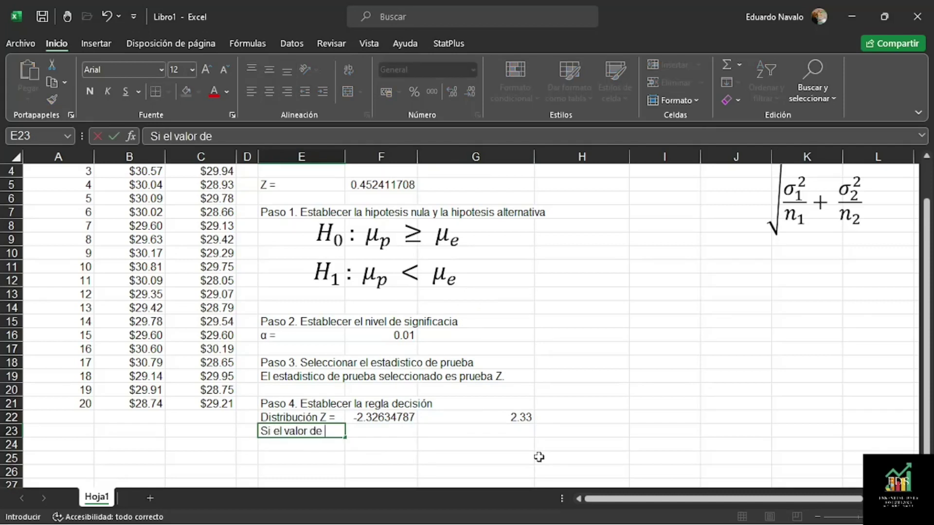
type("la pr")
key("BackSpace")
key("BackSpace")
key("BackSpace")
key("BackSpace")
key("BackSpace")
type("l estadistico de prueba Z")
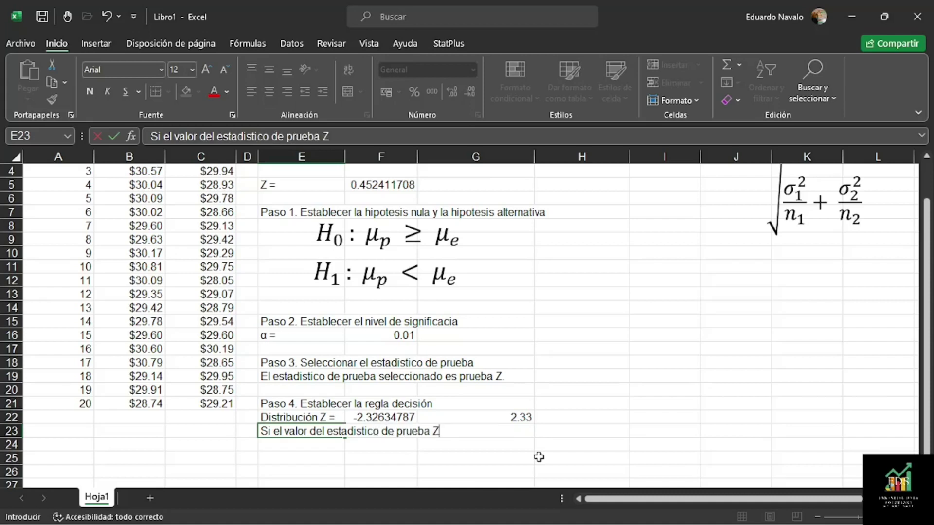
type(" es mayor a 2.33")
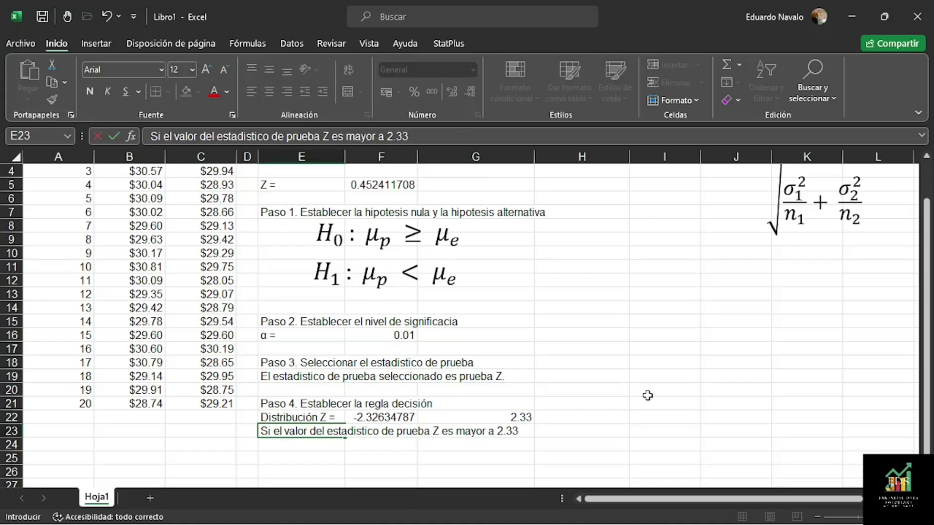
- Extend the decision rule in E23 to read "mayor o igual a 2.33, se acepta la Hipotesis Nula"
key("F2")
type("o igual")
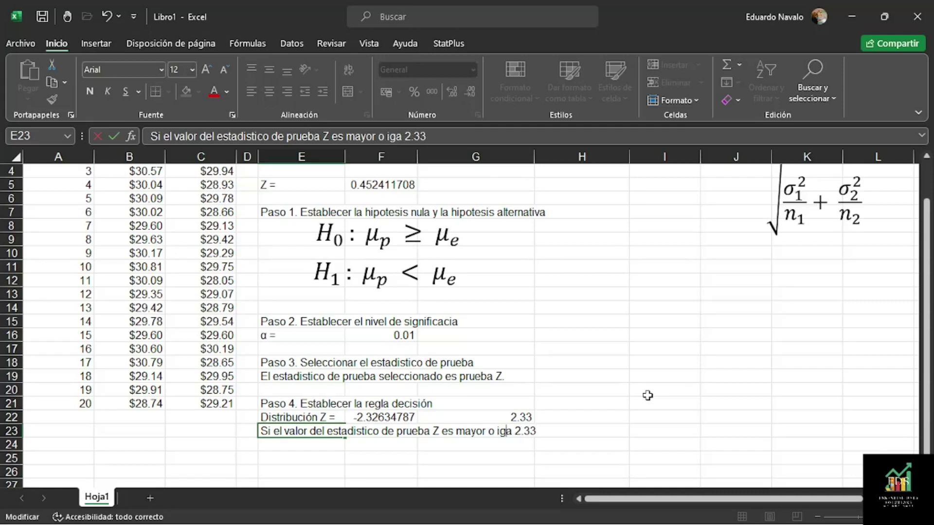
type(" a")
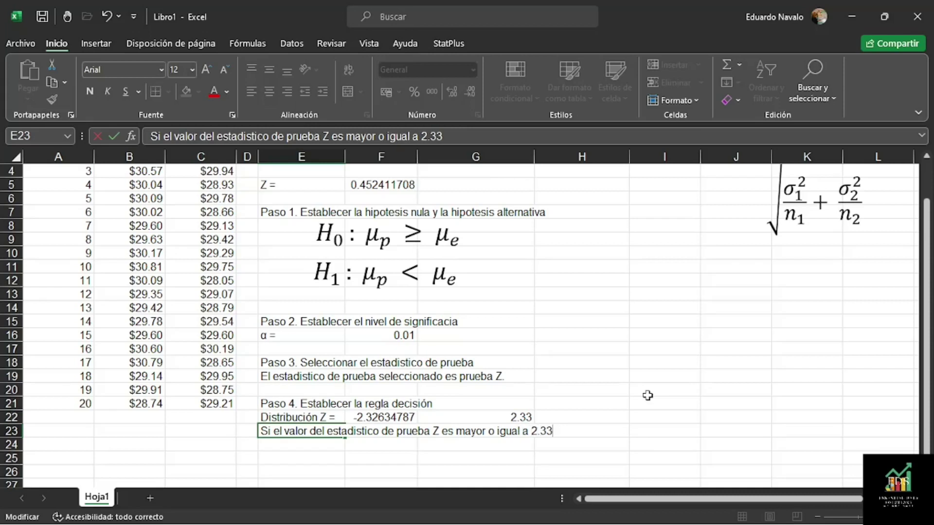
type(" 2.33, se acepta la Hipotesis Nula")
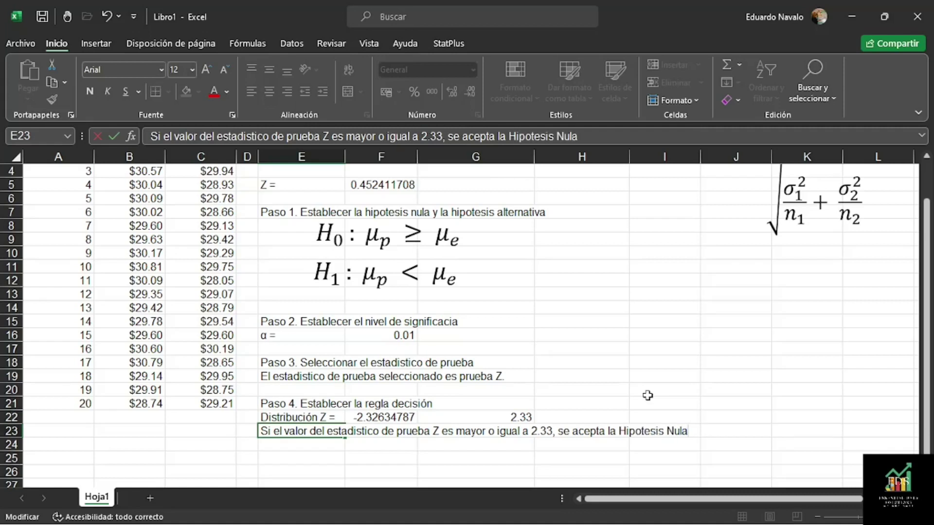
key("Return")
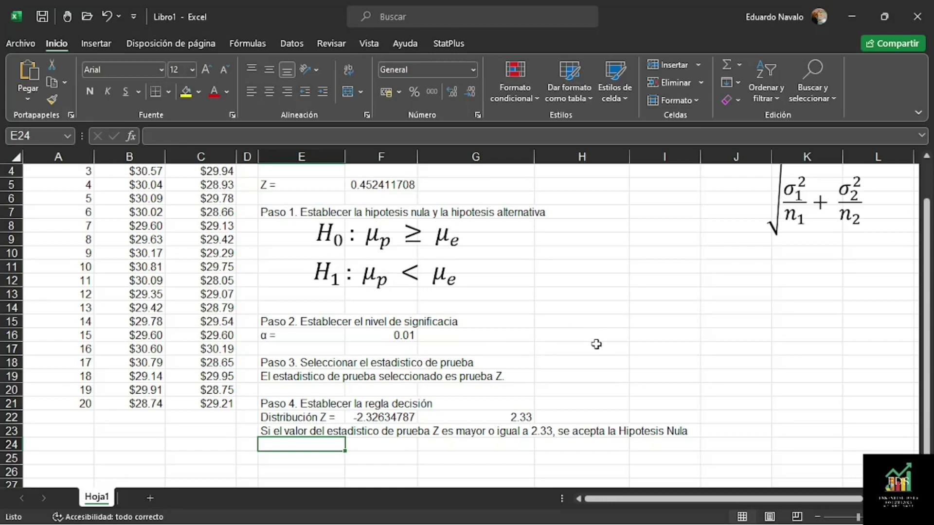
- Enter the heading "Paso 5. realizar la prueba del estadistico y concluir" in E25
scroll(596, 335, "down", 1)
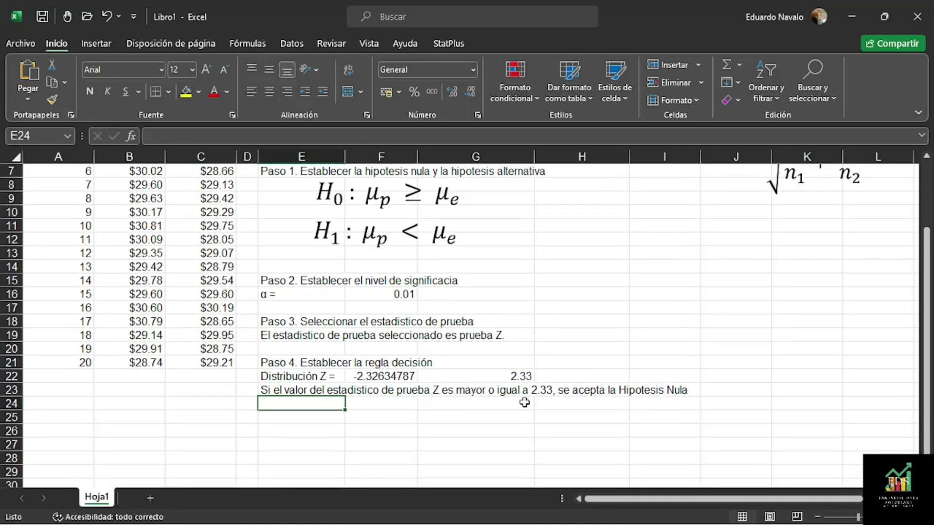
left_click(308, 421)
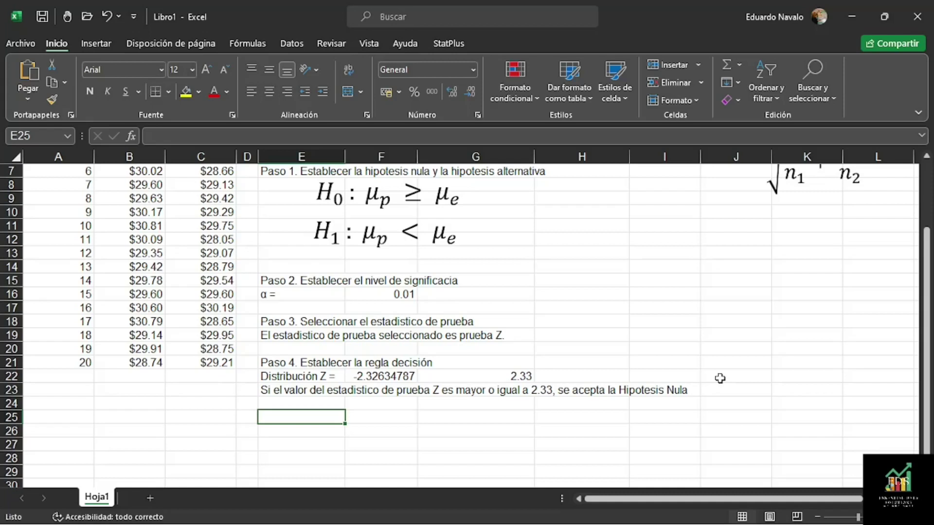
type("Paso 5")
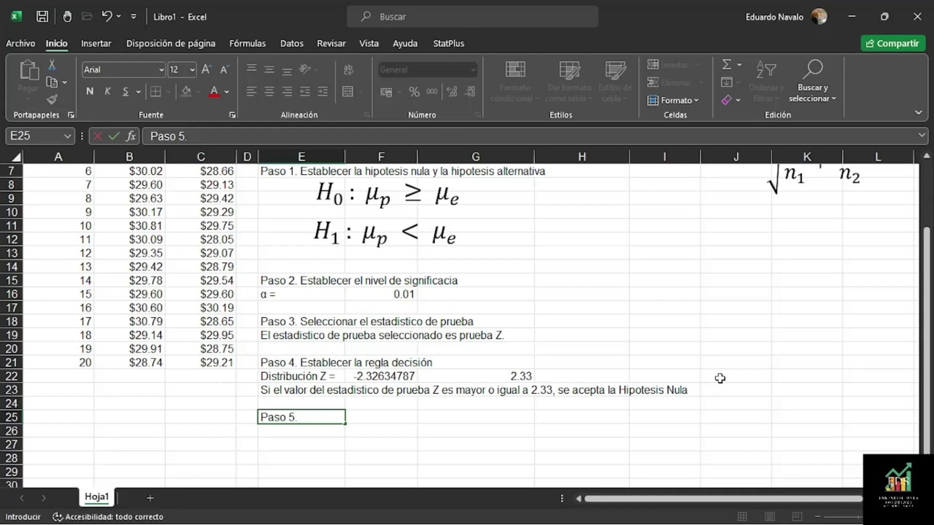
type(". realizar la prueba")
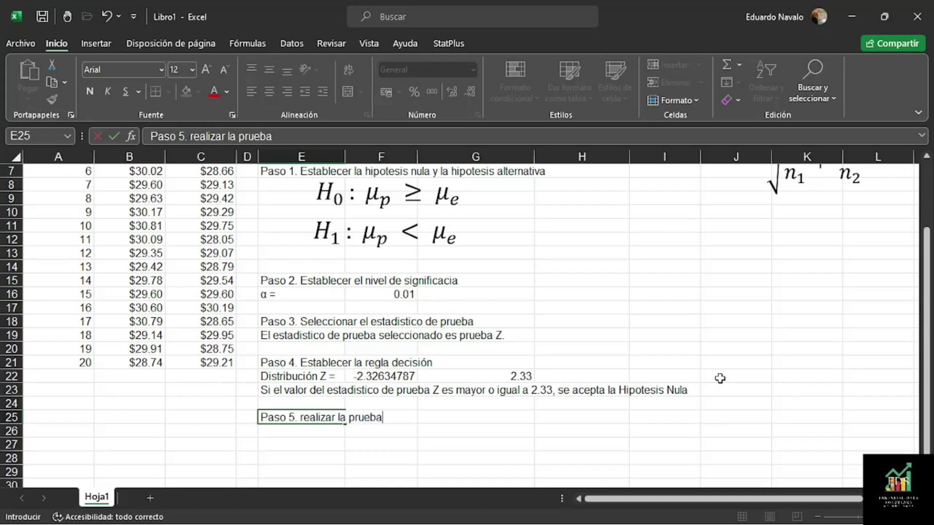
type(" del estad")
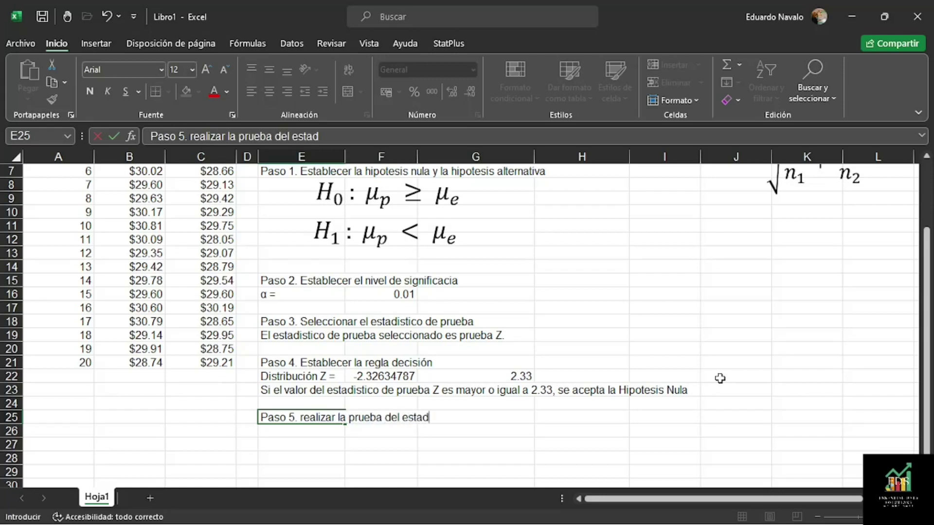
type("istico y concluir")
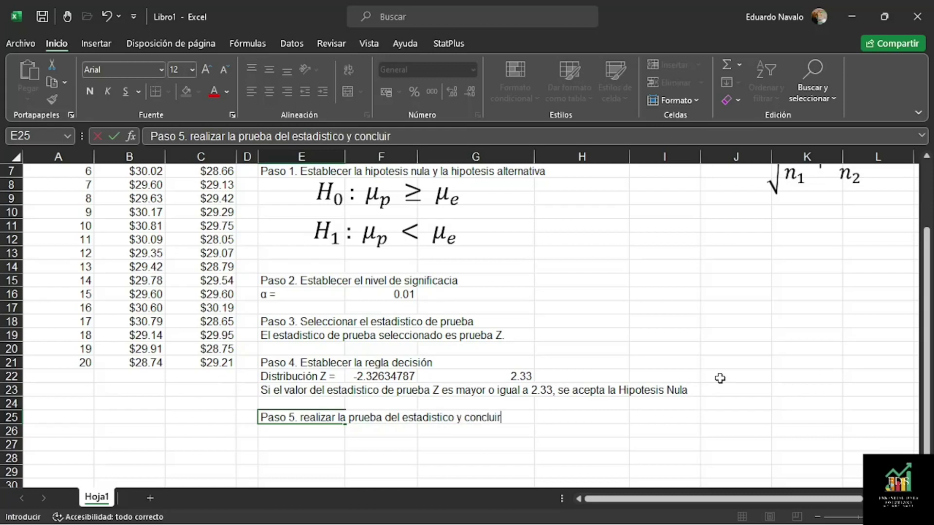
key("Return")
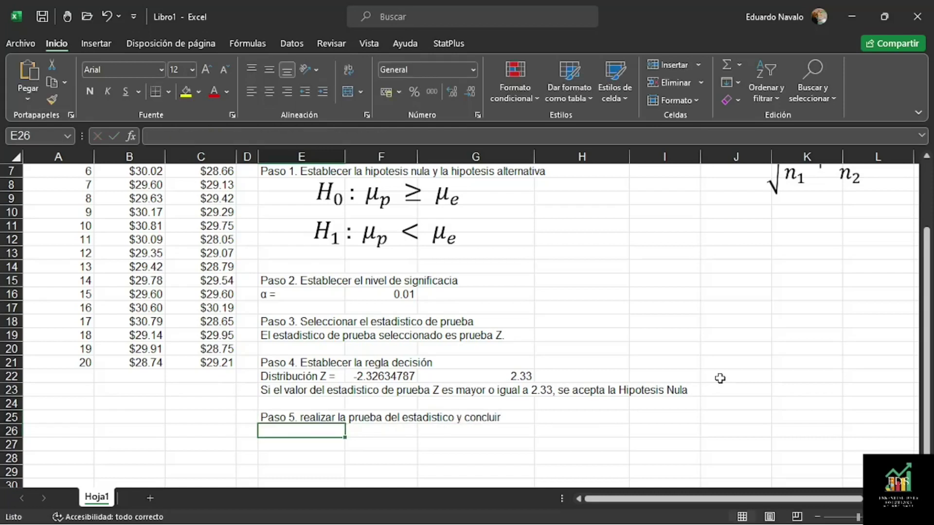
- Move the "Z =" label and its test statistic formula from E5:F5 to E26:F26 under the Paso 5 heading
scroll(704, 332, "up", 2)
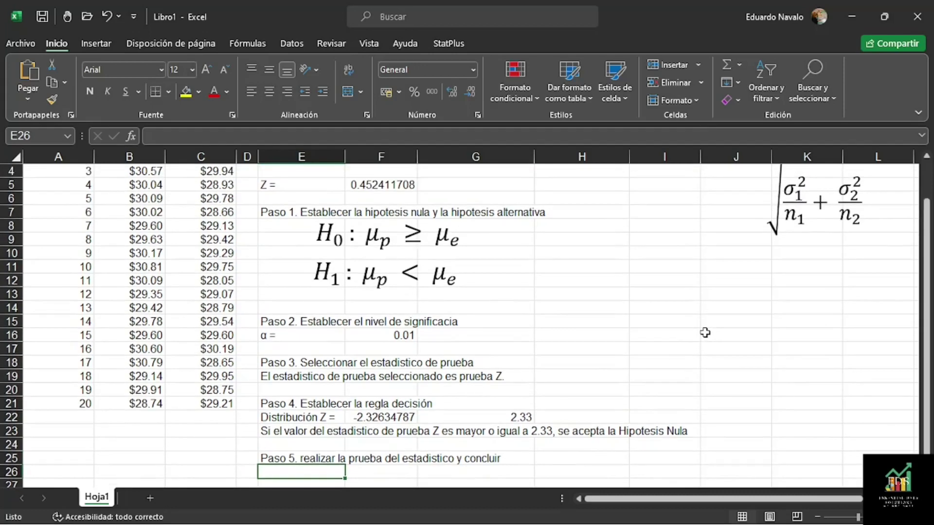
left_click_drag(312, 223, 399, 391)
left_click(482, 430)
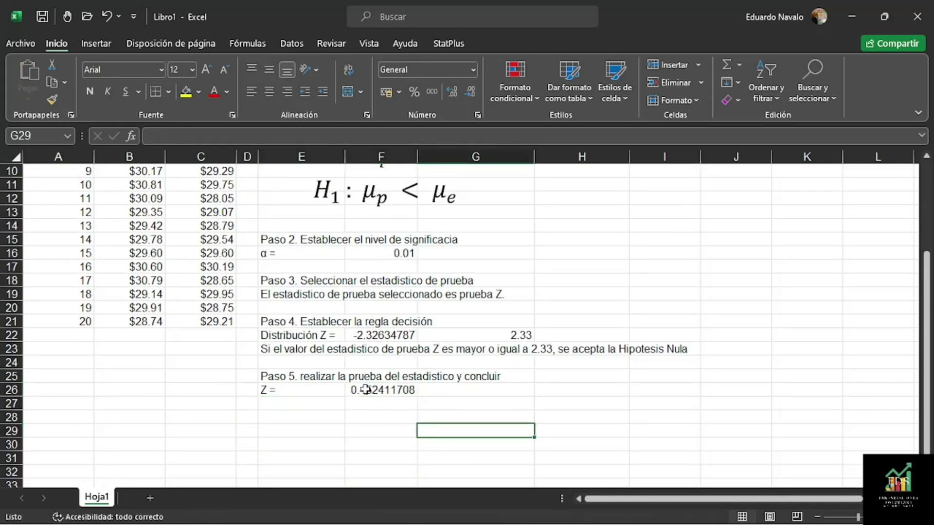
left_click(365, 390)
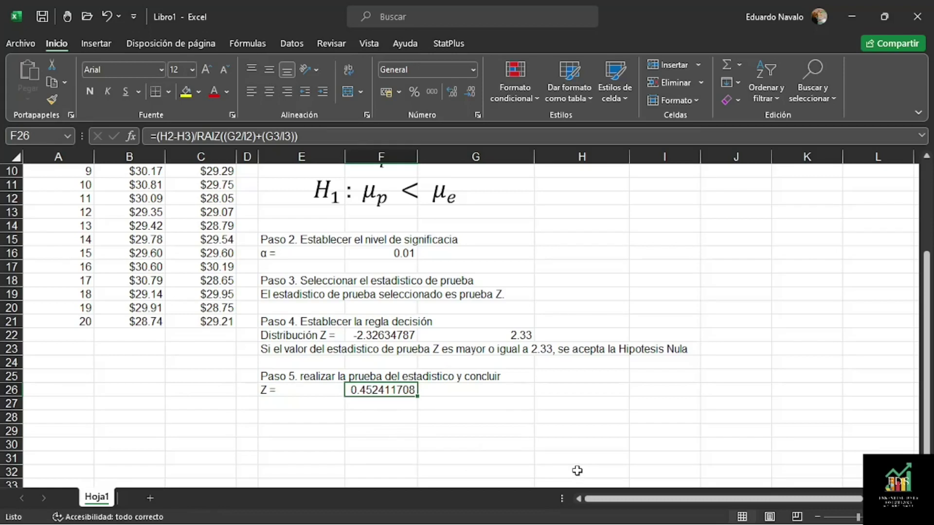
- Paste the copied normal curve picture with the rejection region and place it below the Paso 5 result, starting around G27
scroll(617, 416, "up", 1)
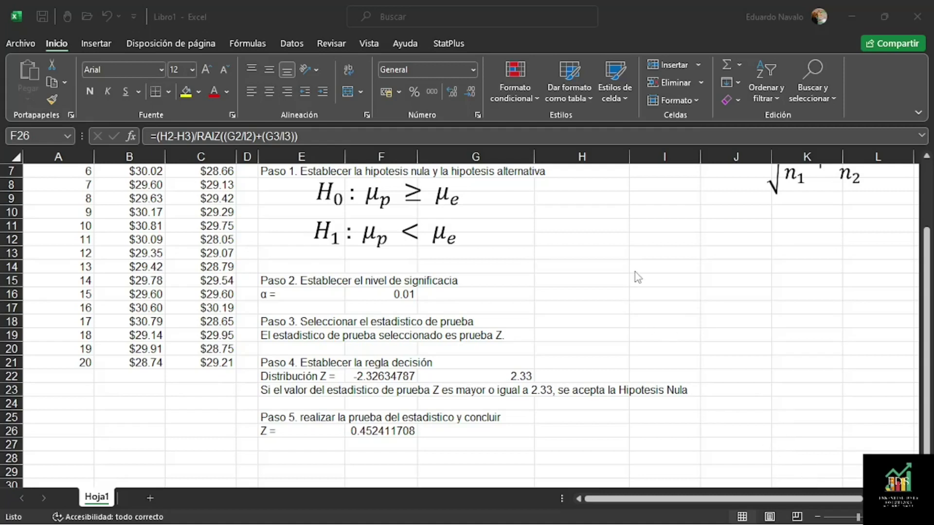
key("ctrl+v")
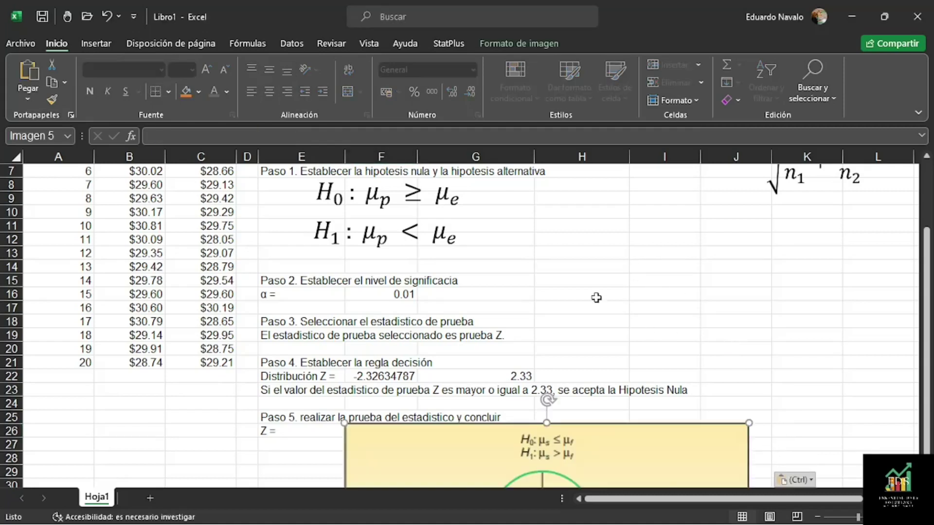
scroll(597, 296, "down", 4)
left_click_drag(588, 263, 723, 284)
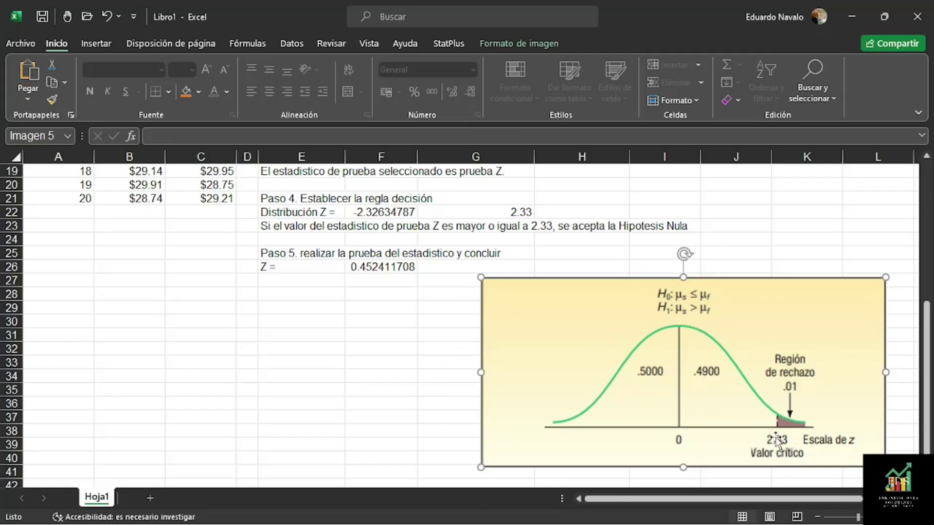
- Insert a small text box over the 2.33 critical value label on the normal curve picture
left_click(99, 45)
left_click(823, 97)
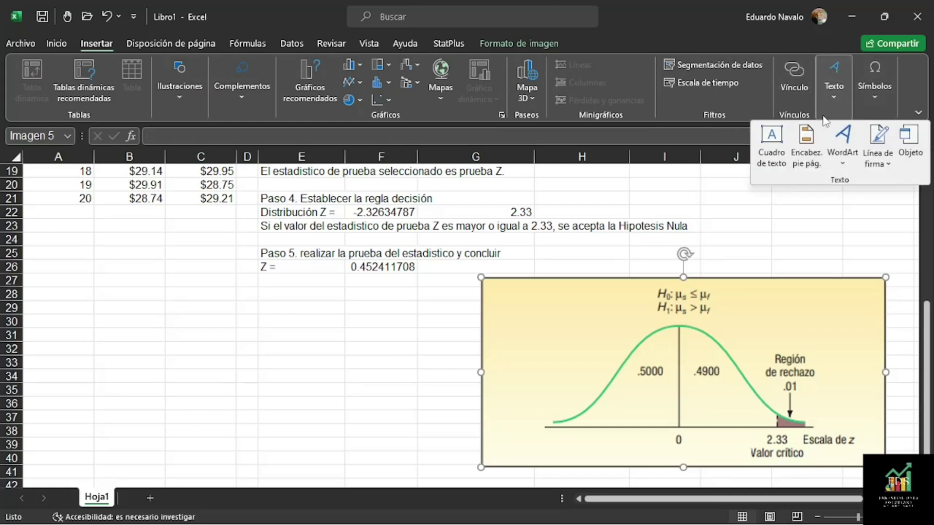
left_click(772, 142)
left_click_drag(753, 424, 798, 447)
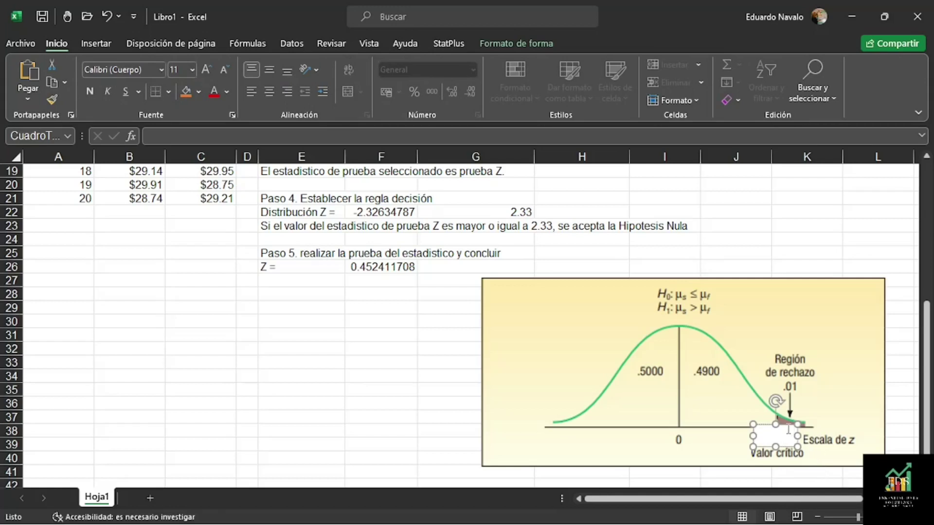
key("Delete")
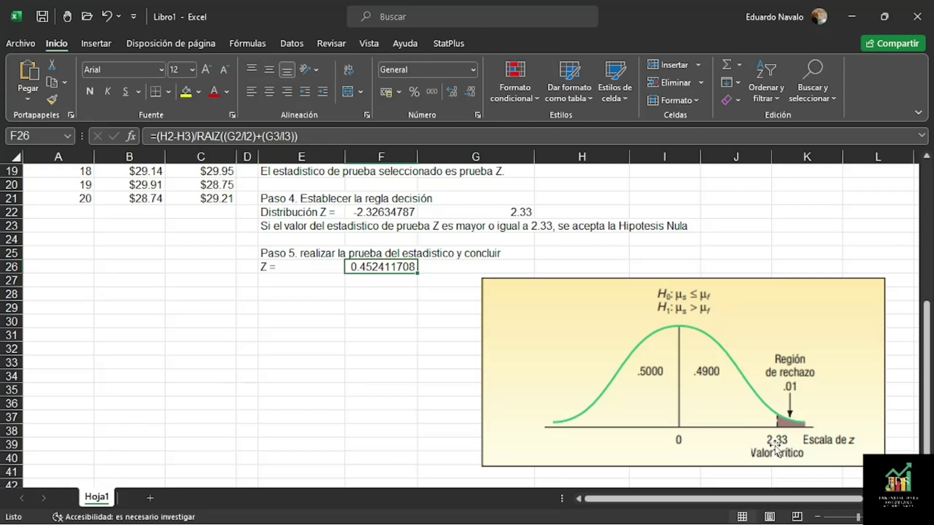
key("ctrl+z")
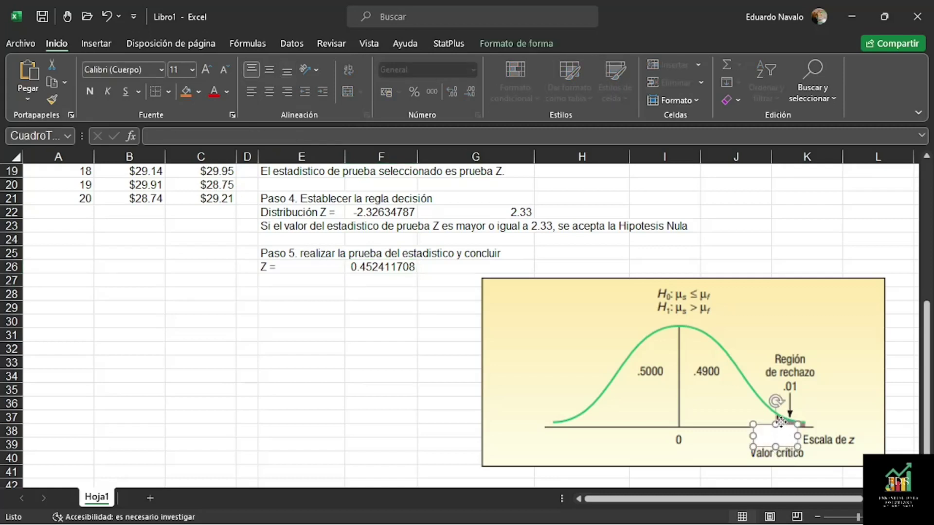
- Move the text box under the curve's axis between 0 and 2.33, enter 0.45 in it and narrow it
left_click_drag(780, 421, 722, 424)
left_click(711, 439)
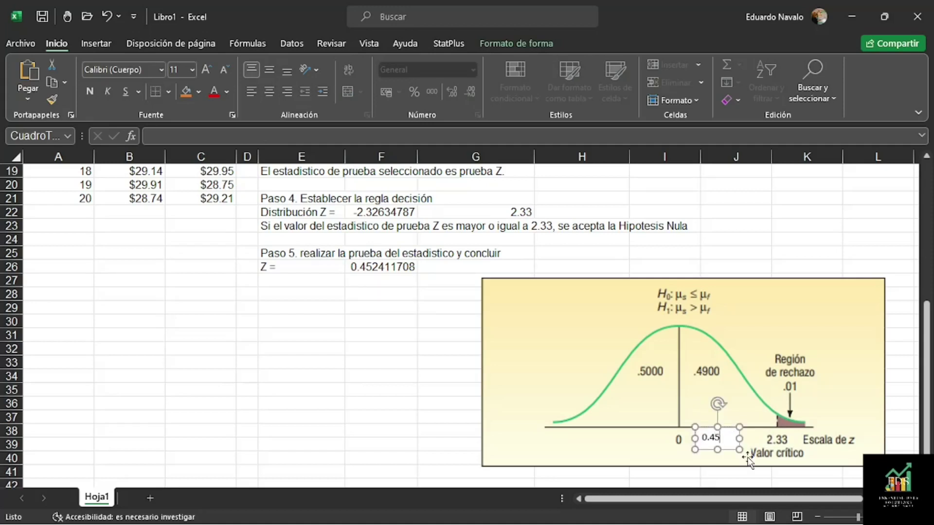
left_click_drag(728, 427, 729, 439)
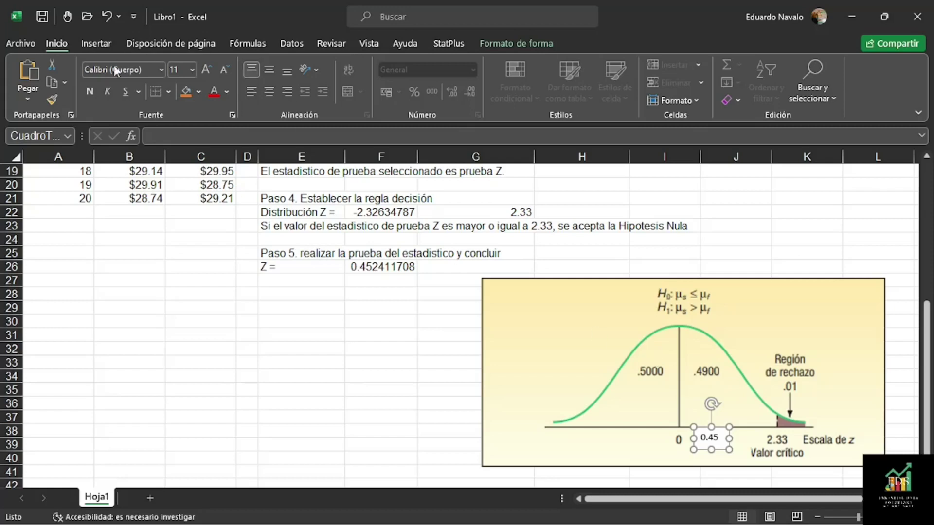
- Lower the 0.45 box slightly and add a text box reading "Aceptación H0" over the "Región de rechazo" label on the curve picture
left_click(96, 45)
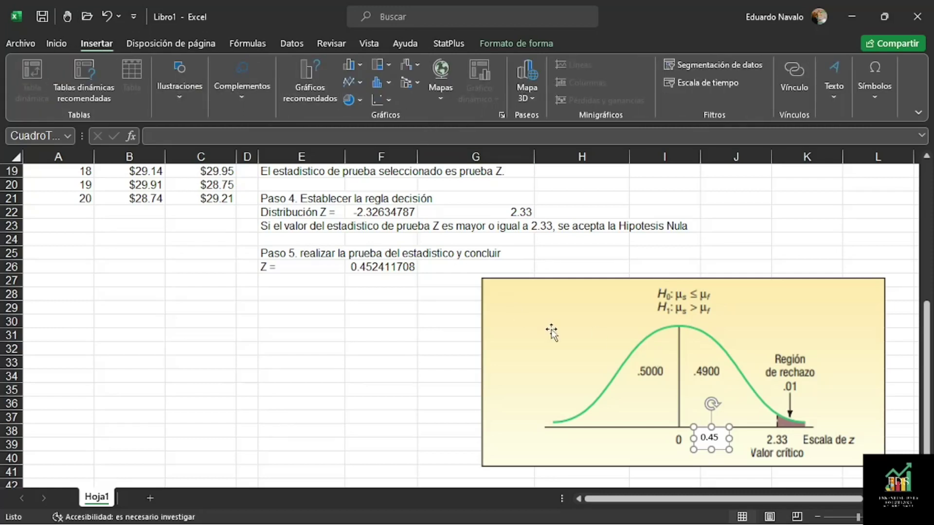
left_click_drag(721, 429, 721, 431)
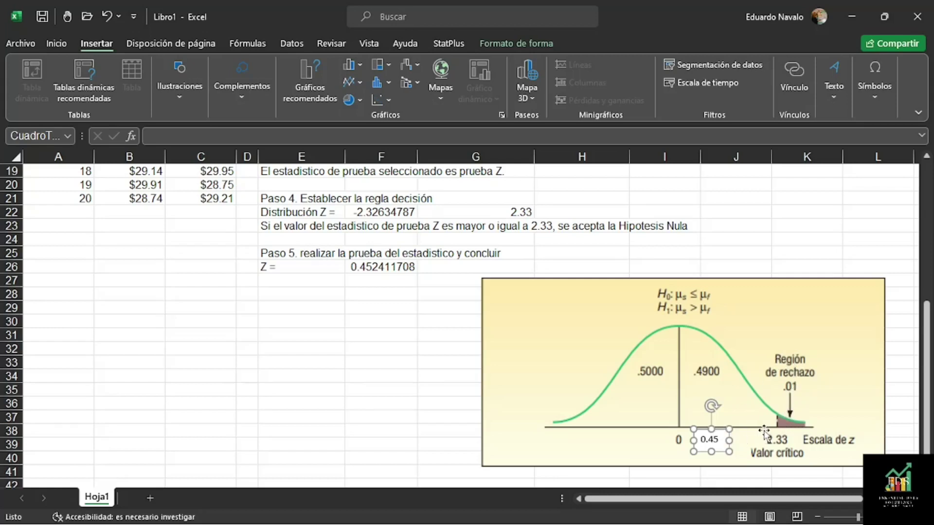
left_click_drag(727, 434, 825, 382)
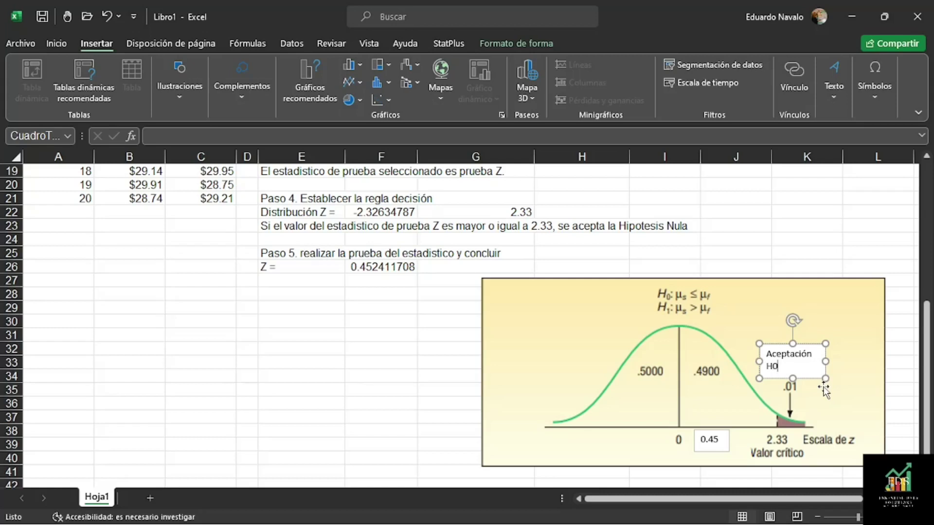
- Format the 0 of H0 in the "Aceptación" text box as subscript and widen the box to fit the text on one line
left_click(57, 43)
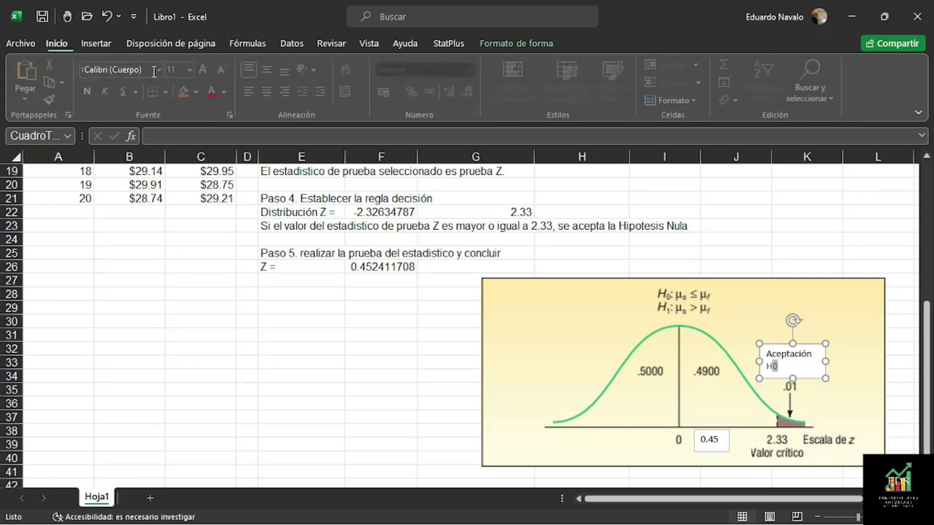
left_click(235, 115)
left_click(322, 321)
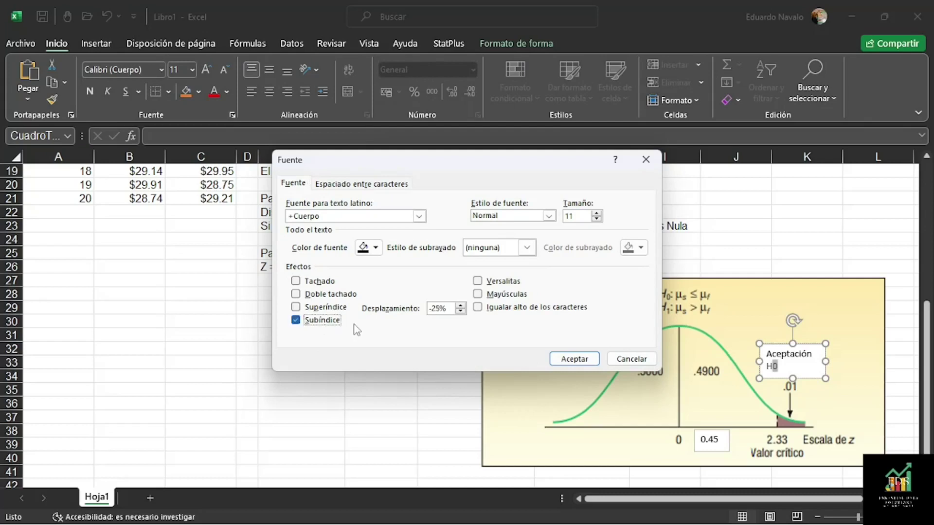
left_click(574, 359)
left_click(840, 406)
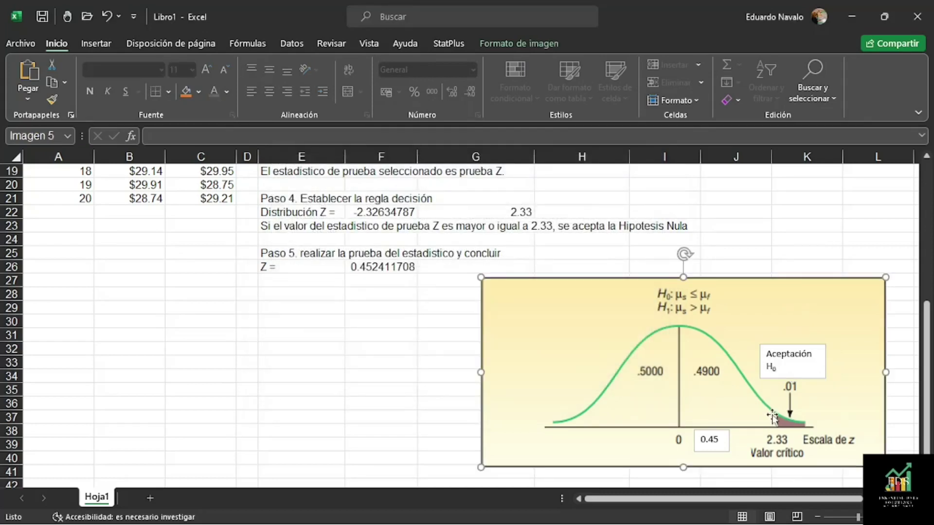
left_click(819, 368)
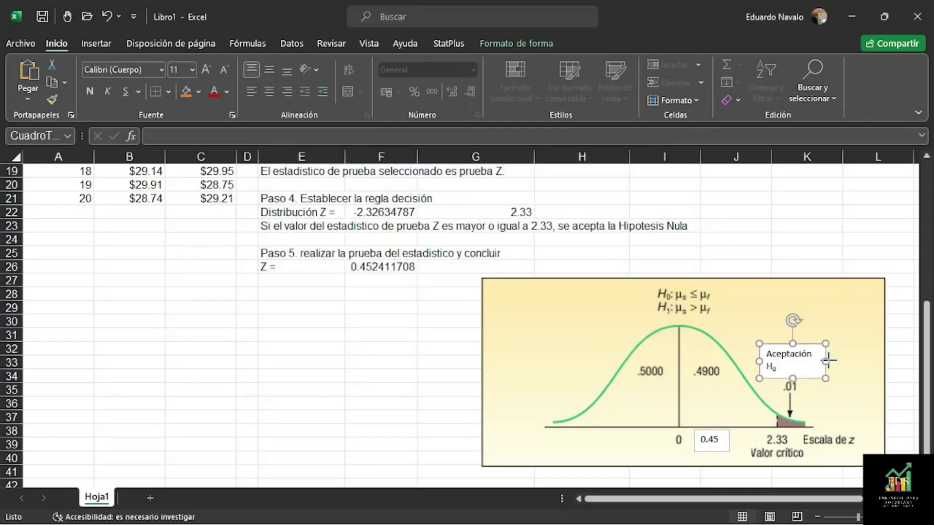
left_click_drag(826, 360, 835, 361)
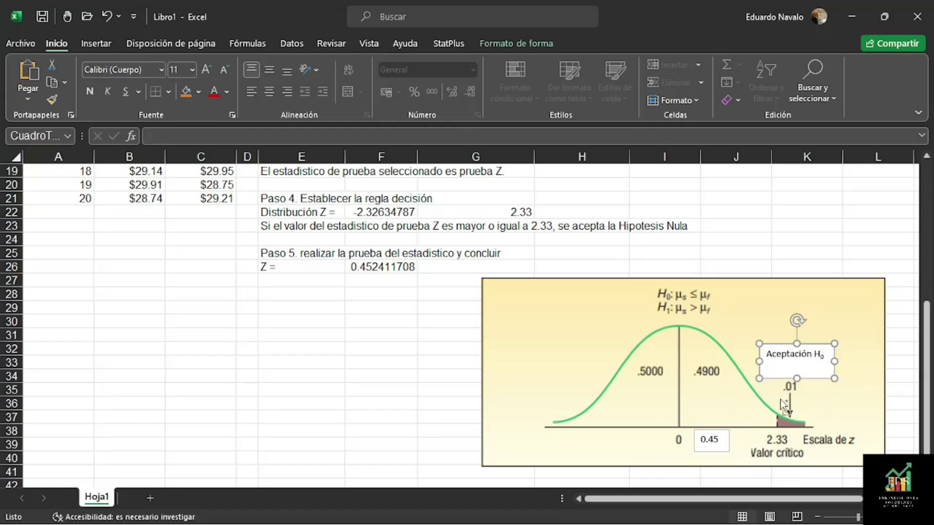
- Duplicate the "Aceptación H0" text box onto the middle of the curve, change its wording to "Rechazo H0" and widen it on both sides
key("ctrl+d")
left_click_drag(800, 361, 632, 360)
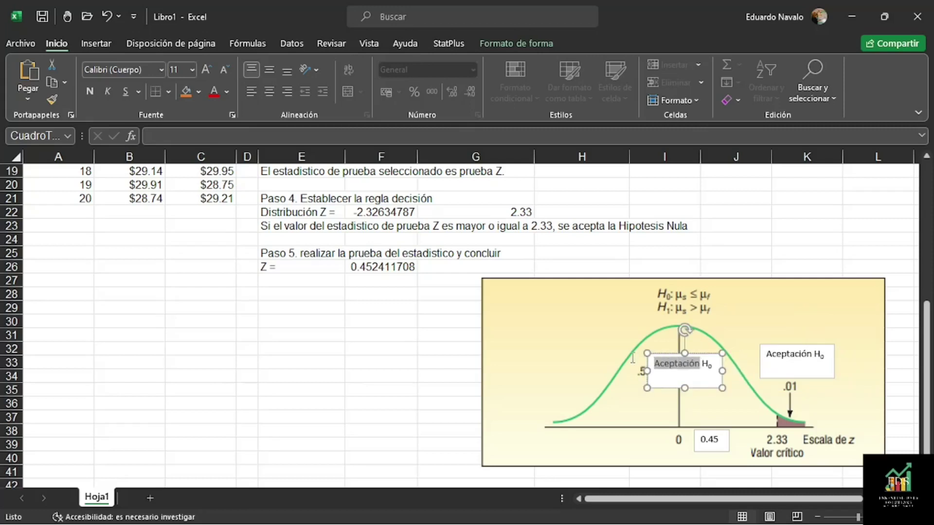
type("Rechazo")
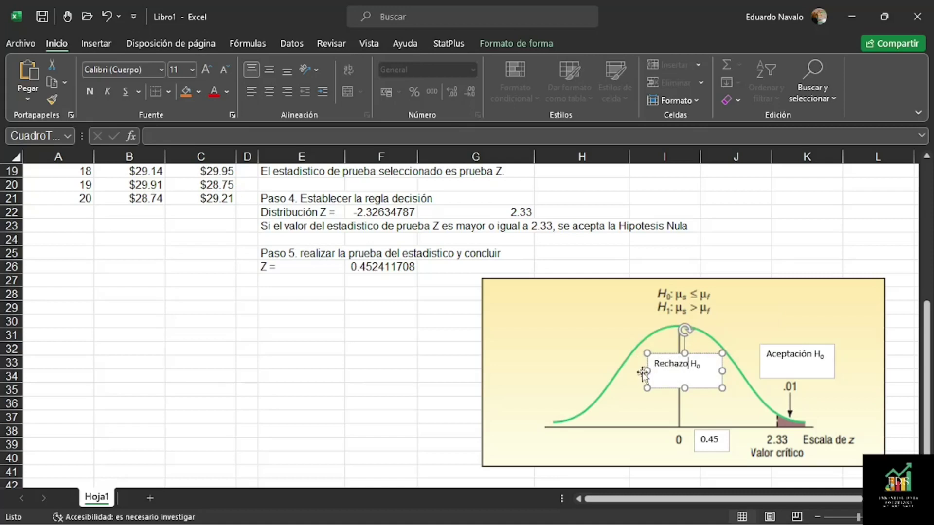
left_click_drag(646, 372, 636, 371)
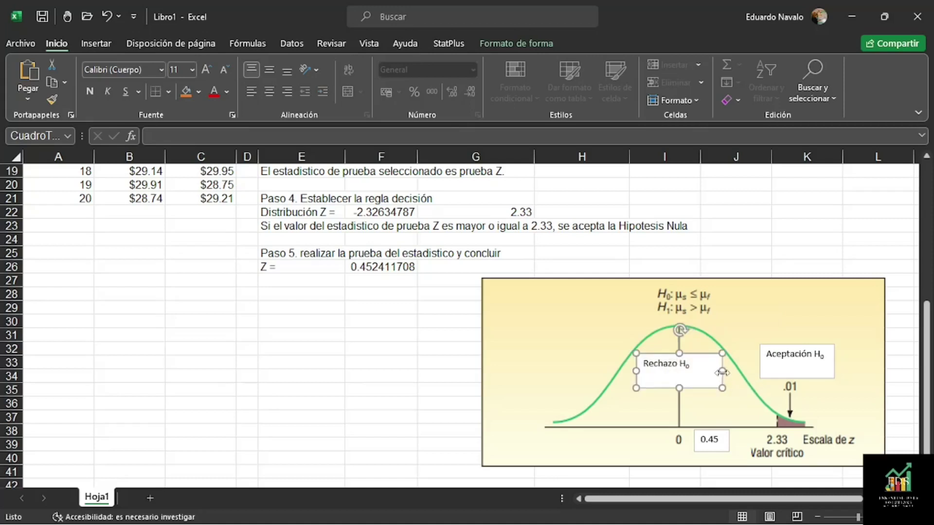
left_click_drag(724, 371, 728, 371)
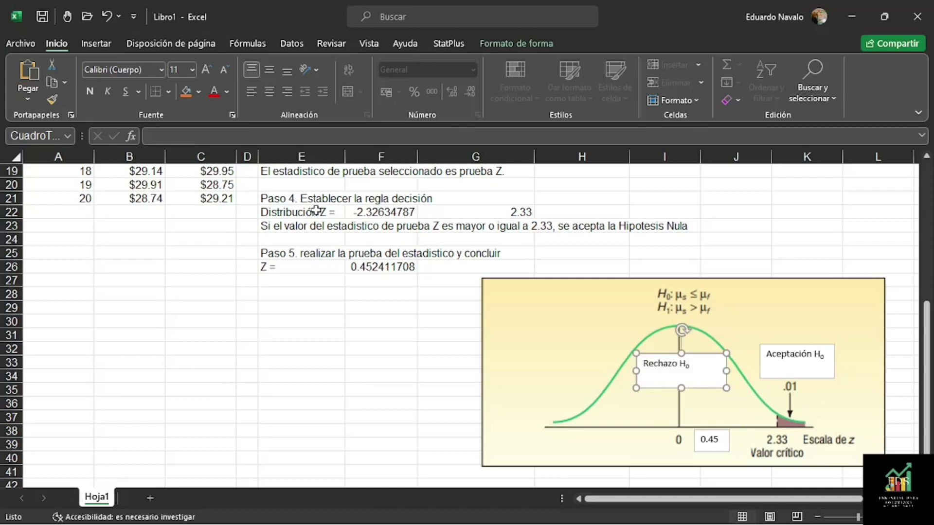
left_click(710, 252)
- Review the Paso 1 hypotheses, the decision rule, the Z result in F26 and the sample data against the labelled curve
scroll(475, 317, "up", 5)
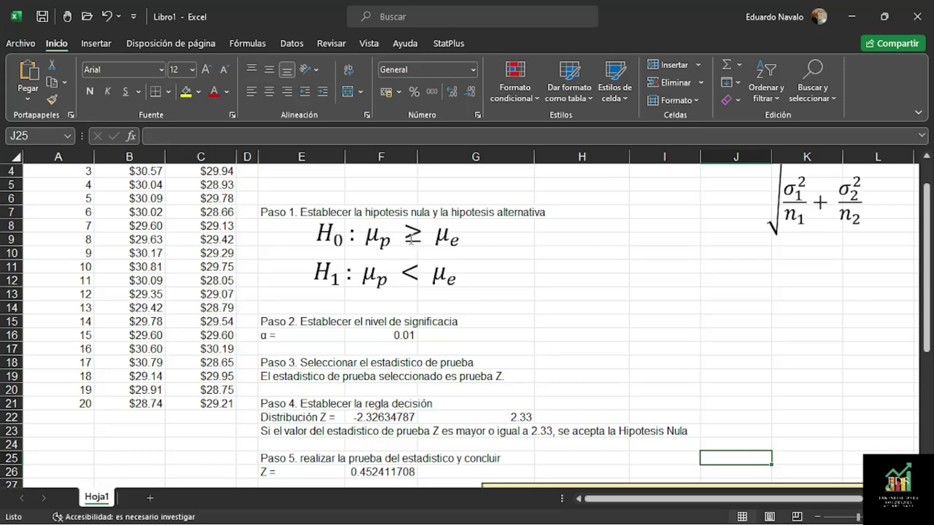
scroll(547, 267, "down", 3)
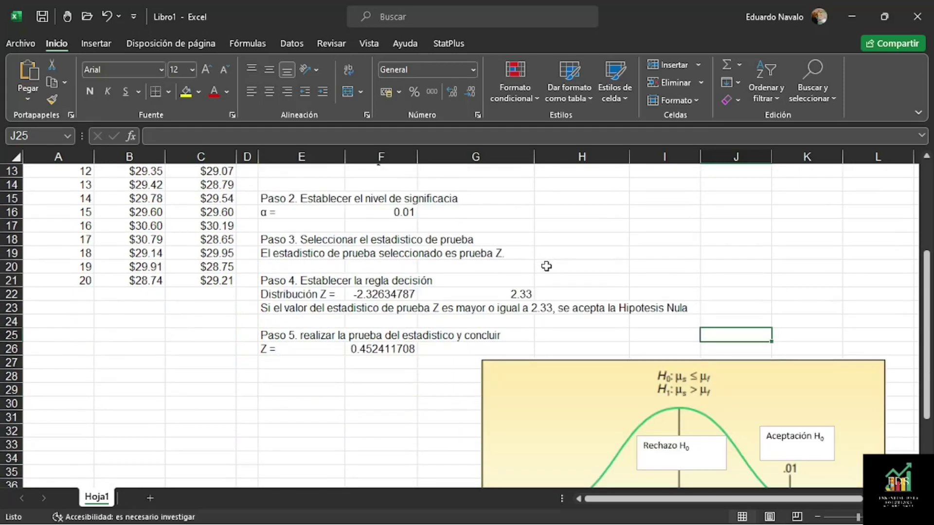
scroll(688, 349, "down", 2)
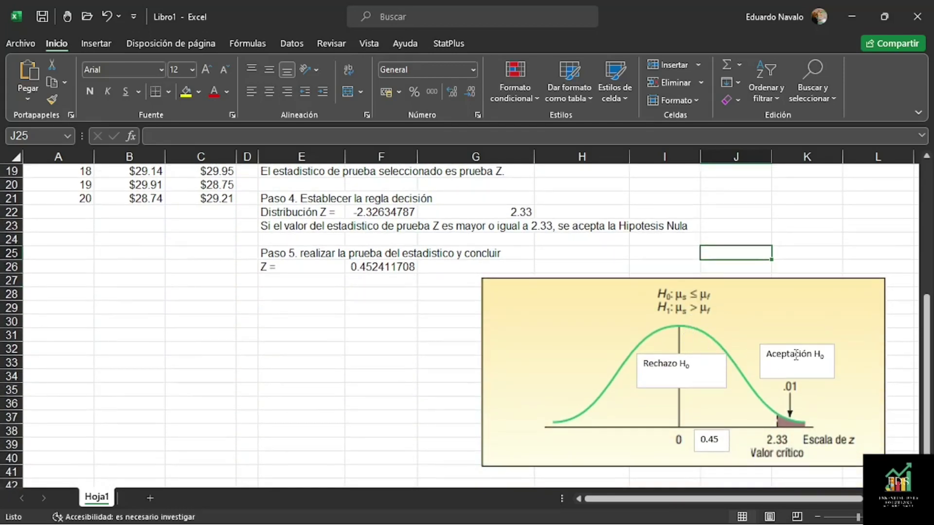
scroll(751, 370, "up", 1)
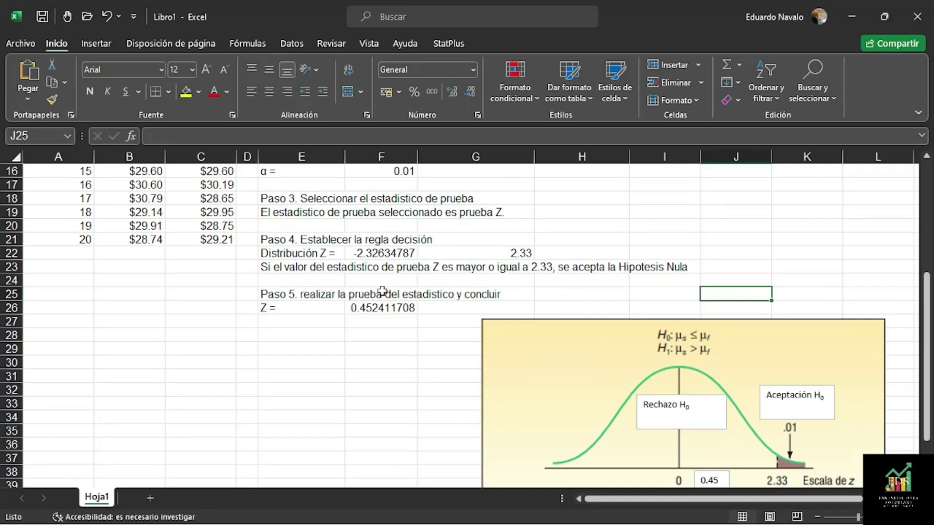
left_click(369, 312)
scroll(802, 430, "down", 1)
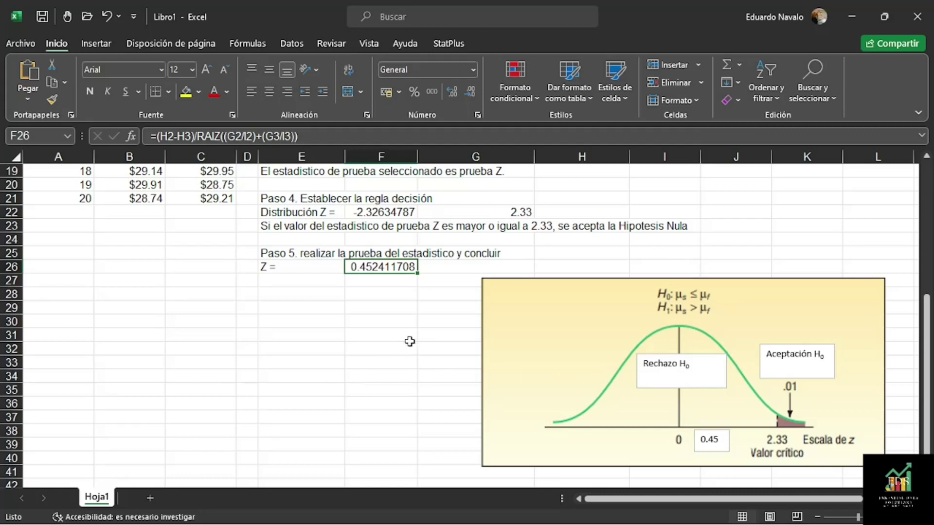
scroll(442, 334, "up", 5)
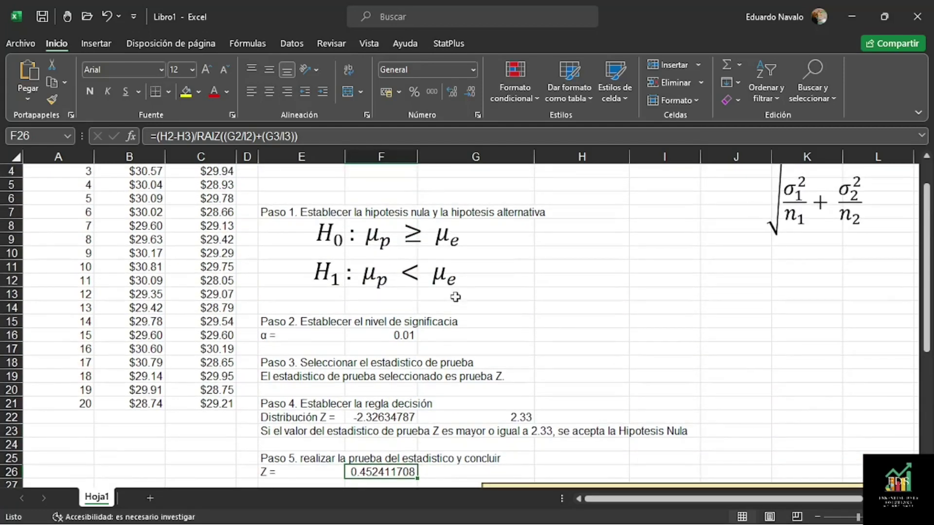
scroll(456, 297, "up", 1)
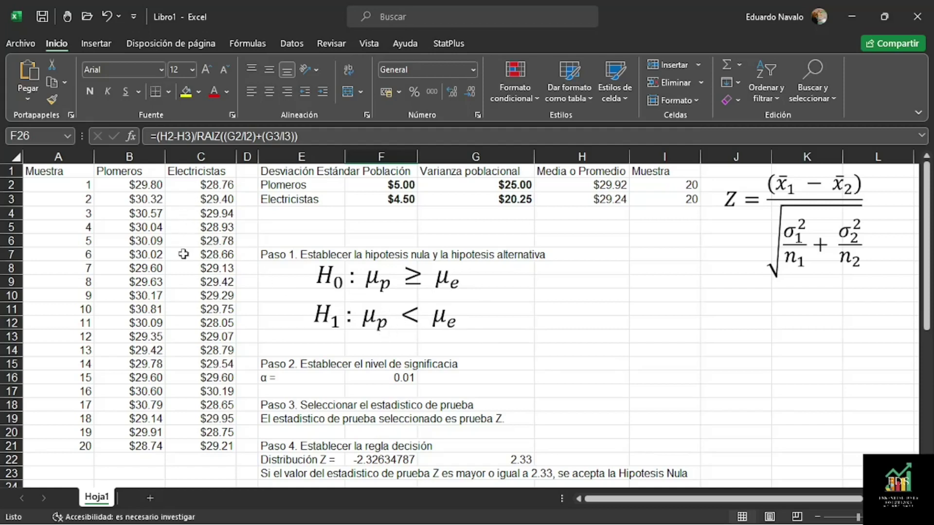
scroll(463, 323, "down", 5)
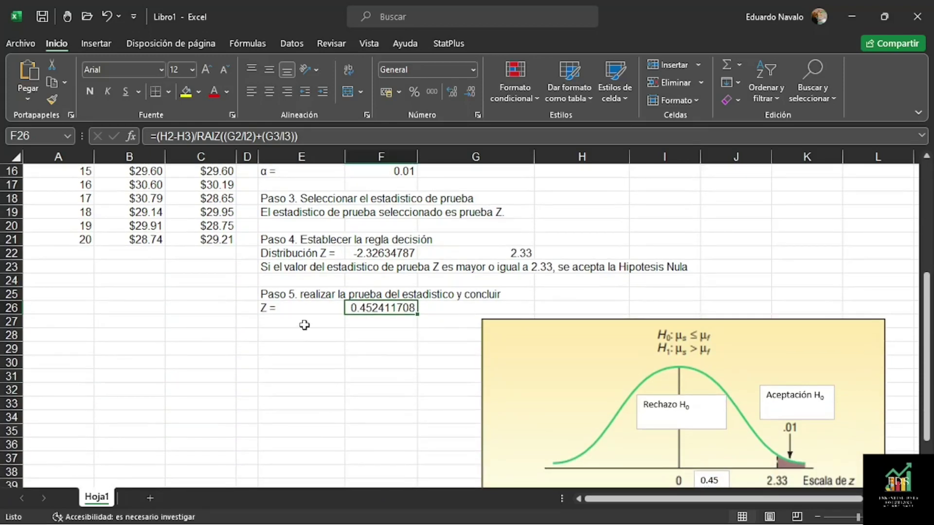
- Begin the conclusion in E27 with "Según los datos obtenidos con esta muestra, se rechaza la Hipotesis Nula, por lo"
left_click(275, 323)
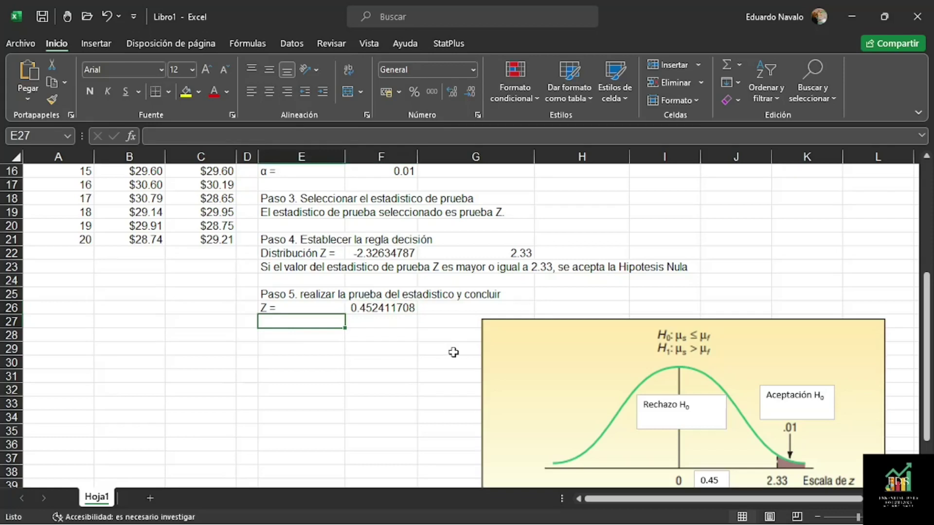
type("Segun")
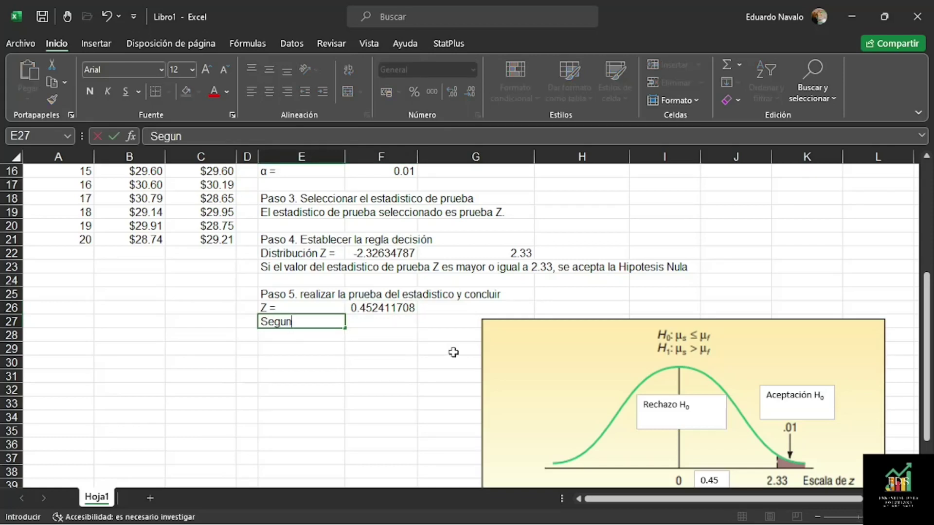
key("BackSpace")
key("BackSpace")
type("ún los datos obtenidos e¿")
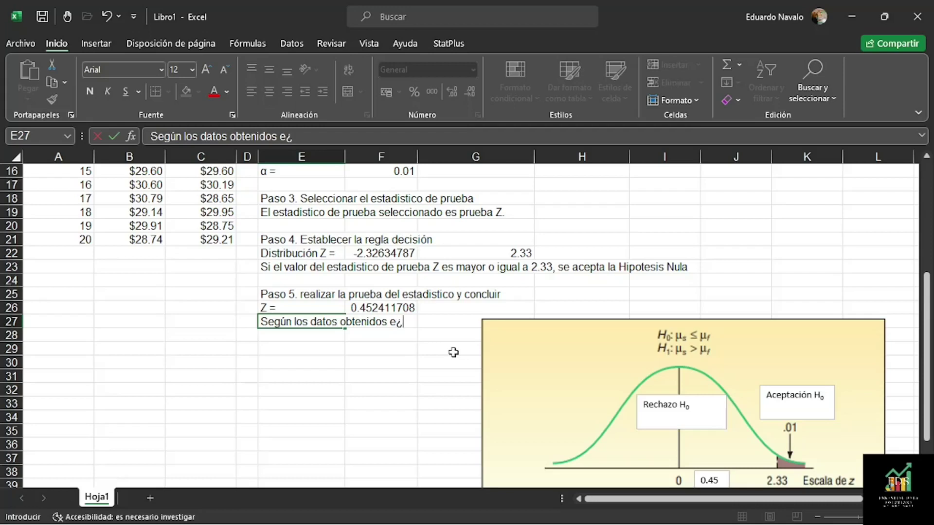
key("BackSpace")
key("BackSpace")
type("con esta m")
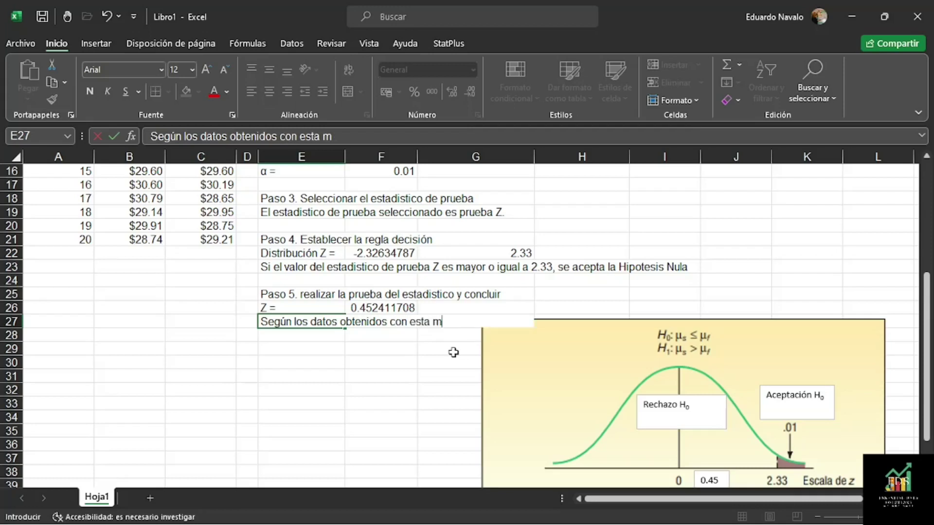
type("uestra, se rechaza")
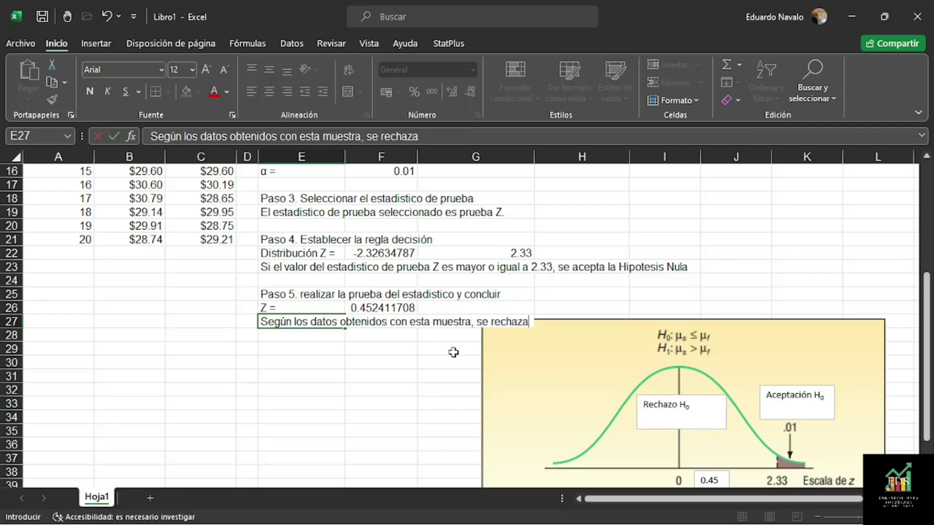
type(" la Hi")
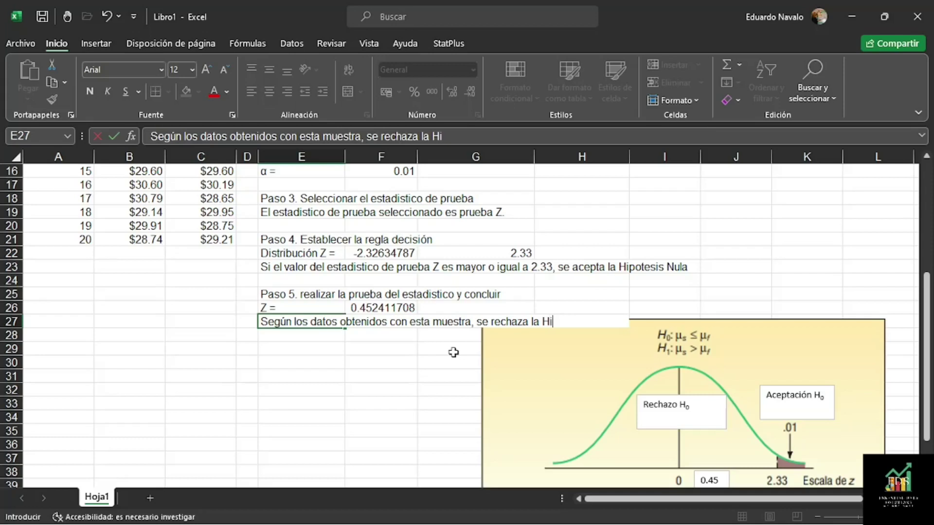
type("potesis Nu")
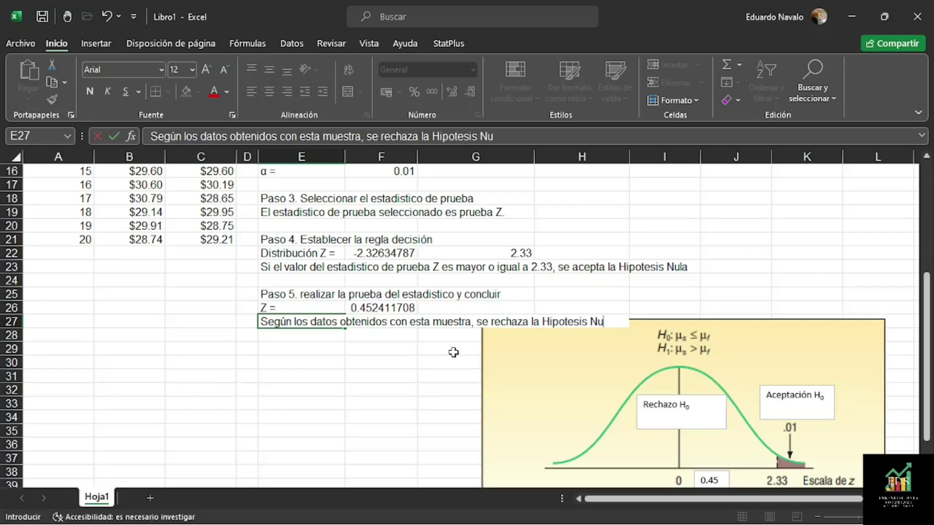
type("la, por lo")
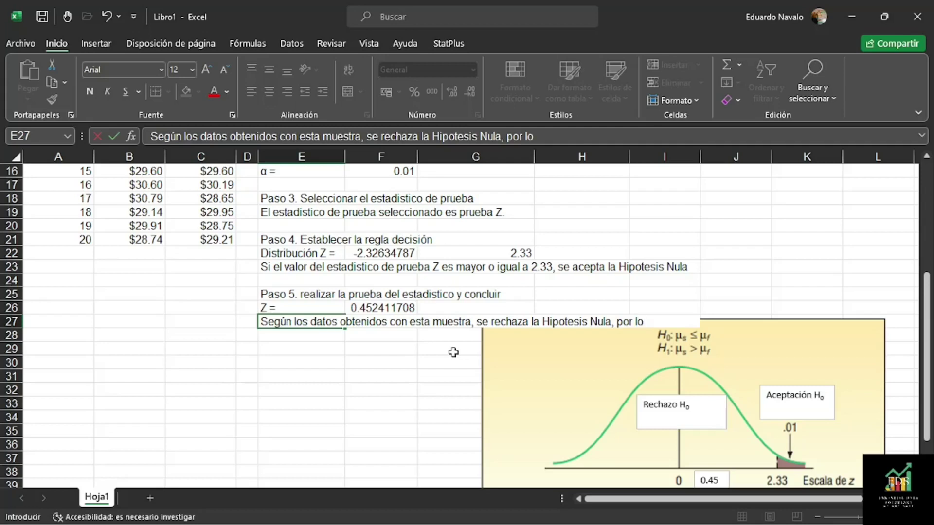
- Continue the conclusion in E27 with "tanto, el ganancia por hora de los electricistas"
type(" tanto")
type("el")
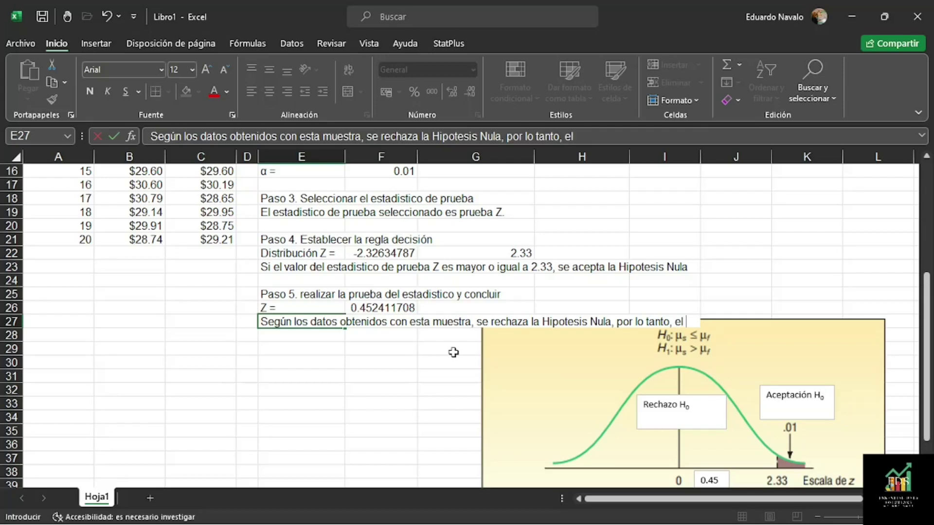
type(" ganancia")
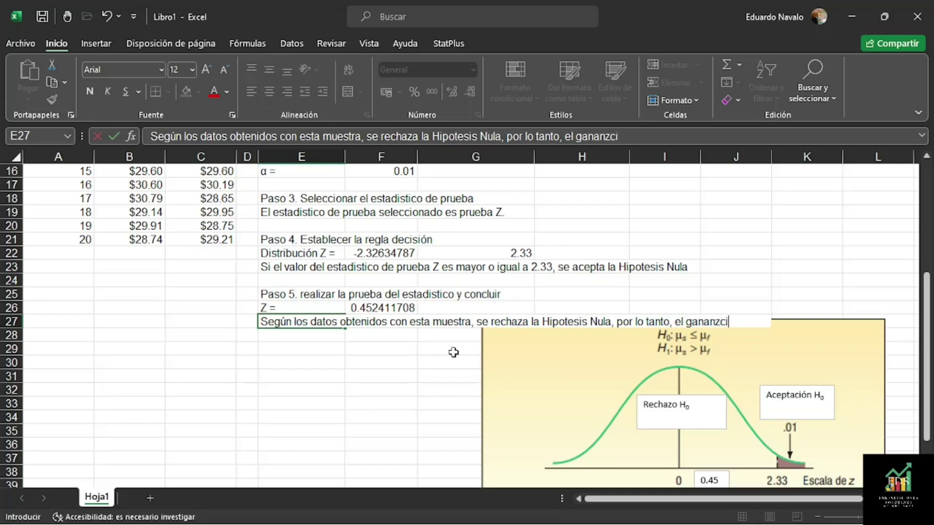
key("BackSpace")
key("BackSpace")
key("BackSpace")
key("BackSpace")
key("BackSpace")
type("cia por hora d")
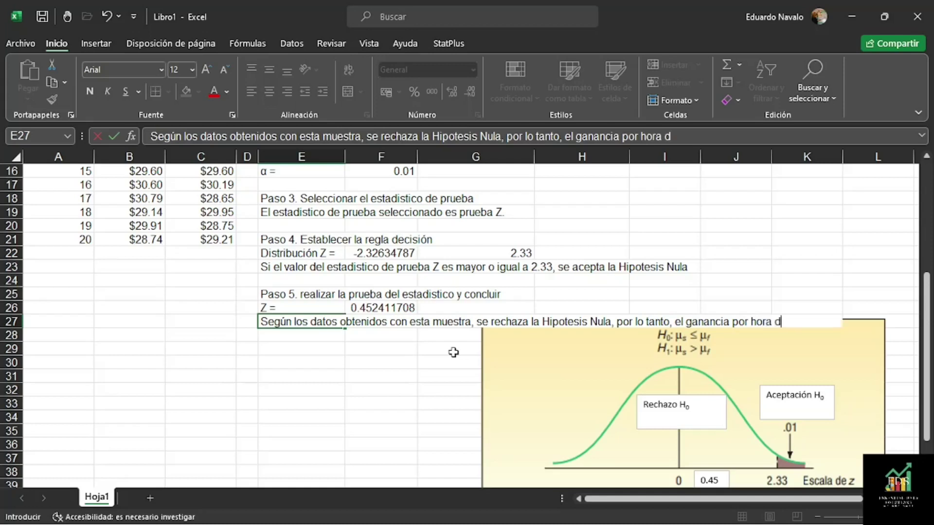
type("e los elec")
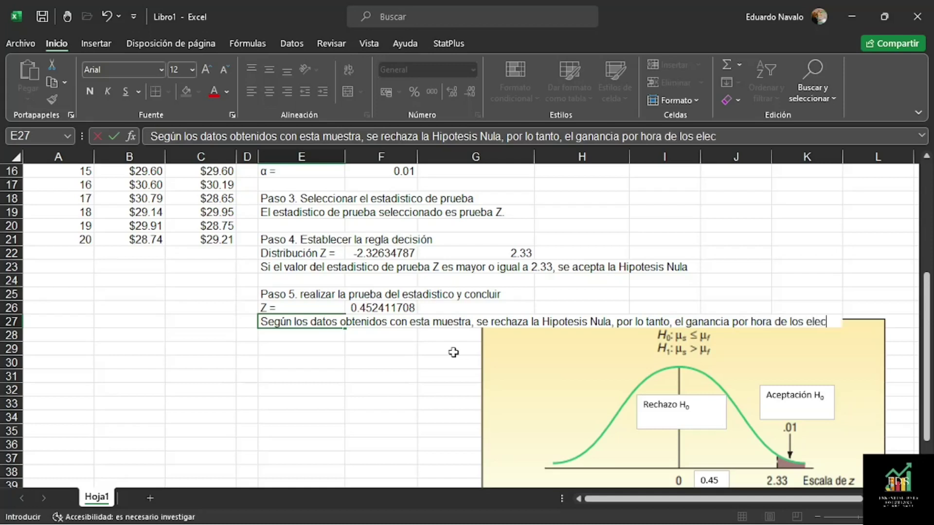
type("tricistas")
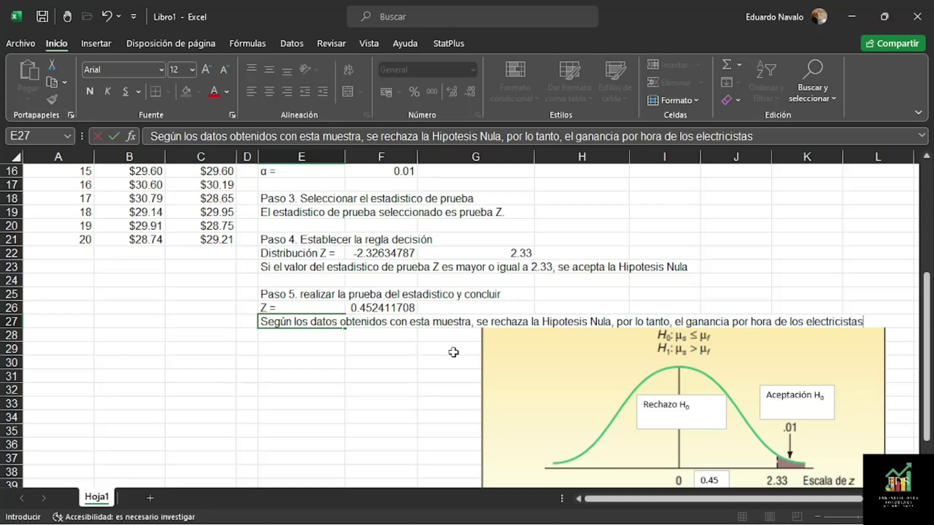
- Finish the E27 conclusion with "en mayor a los plomeros." and reselect the cell to check the full sentence
type(" en may")
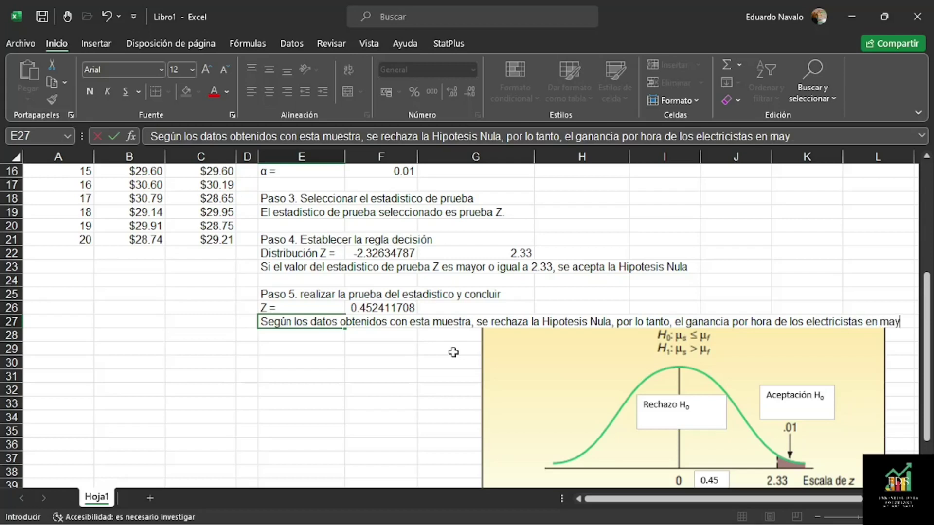
type("or a los ")
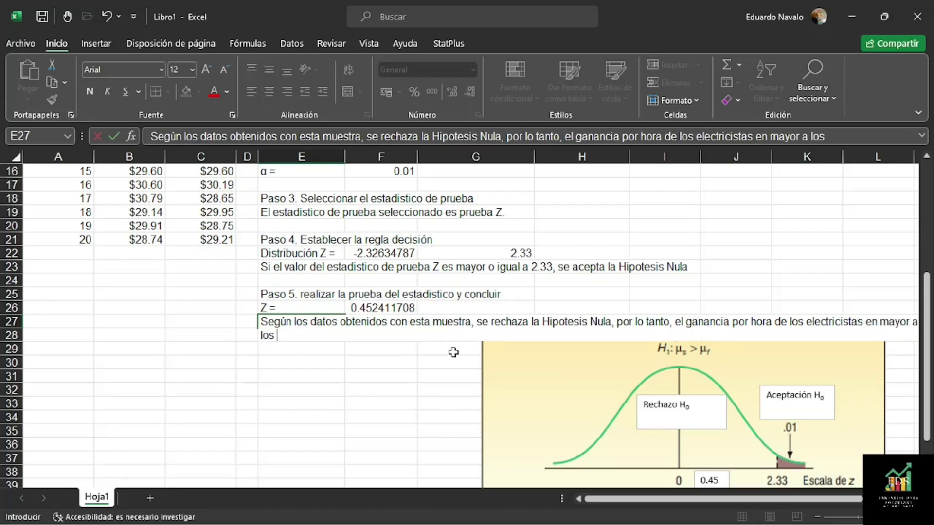
type("promeros")
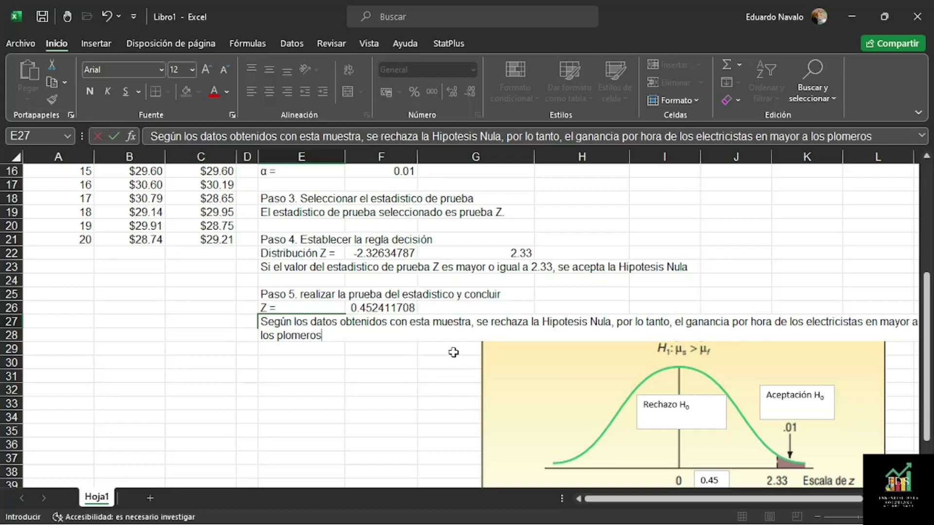
left_click(319, 361)
left_click(313, 335)
left_click(317, 320)
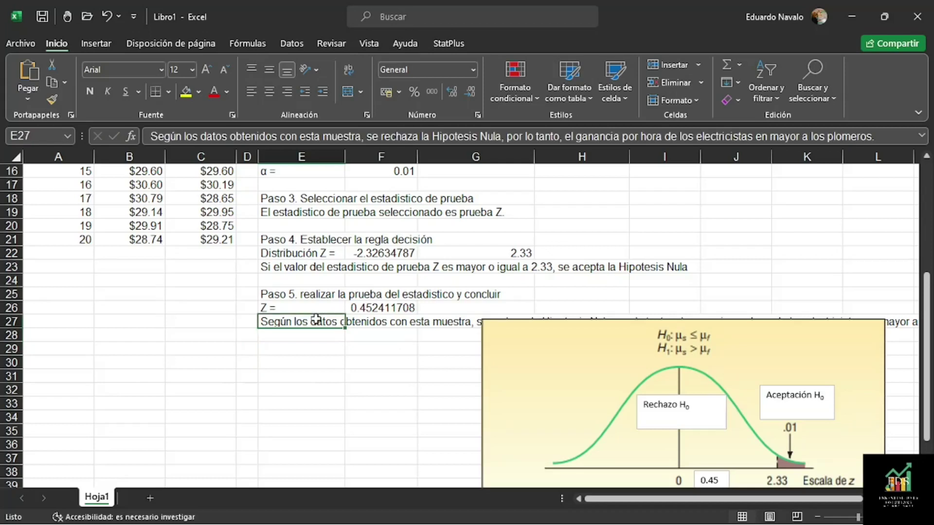
- Move the normal curve picture together with its "Rechazo H0", "Aceptación H0" and 0.45 text boxes down below the conclusion in row 27
left_click(552, 325)
left_click(725, 410, "ctrl")
left_click(761, 412, "ctrl")
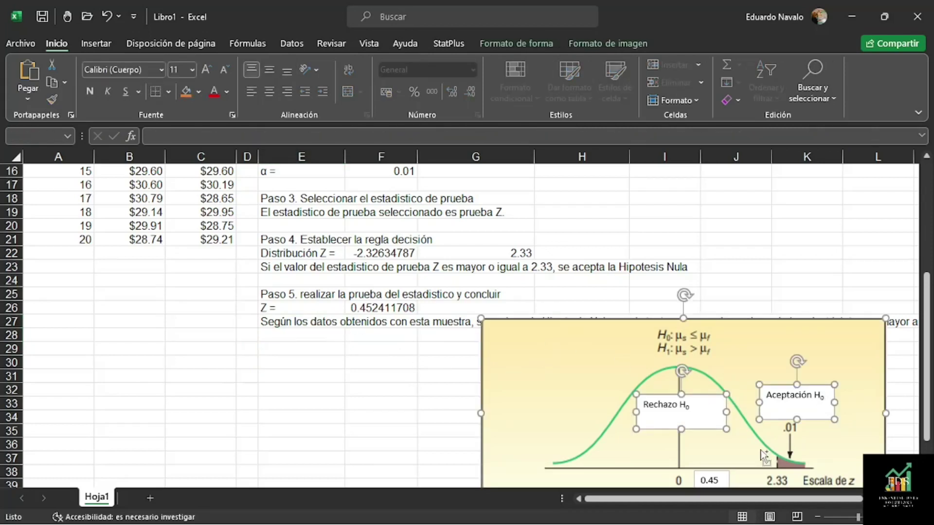
left_click(727, 474, "ctrl")
left_click_drag(724, 321, 733, 340)
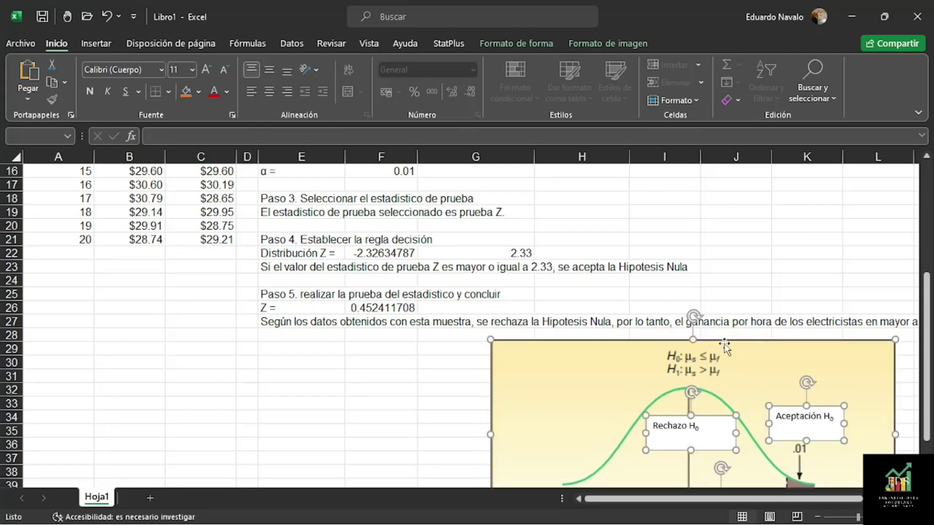
left_click(676, 267)
- Review the two sample means, the Paso 1 hypotheses, the Z formula, the decision rule and the Z calculation in F26 against the conclusion
scroll(516, 289, "up", 5)
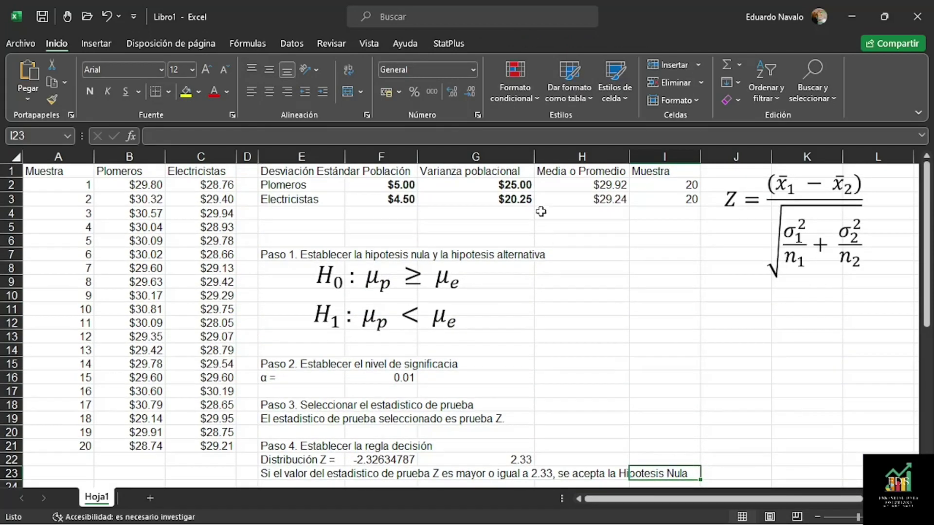
left_click(580, 199)
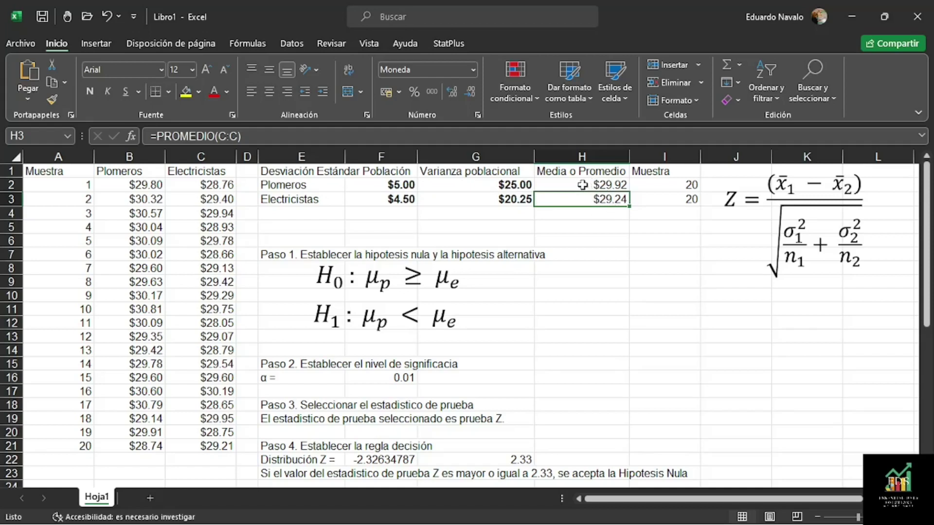
scroll(567, 262, "down", 4)
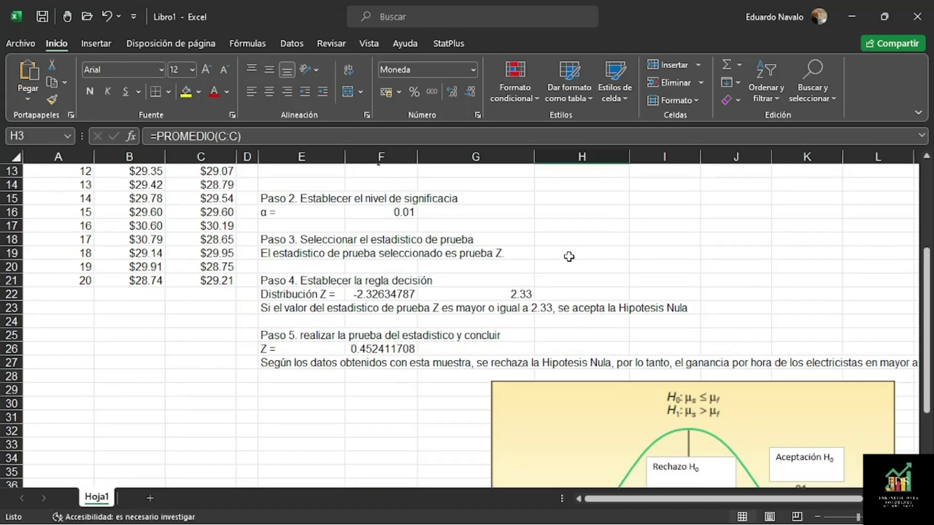
scroll(480, 280, "down", 1)
scroll(481, 277, "up", 3)
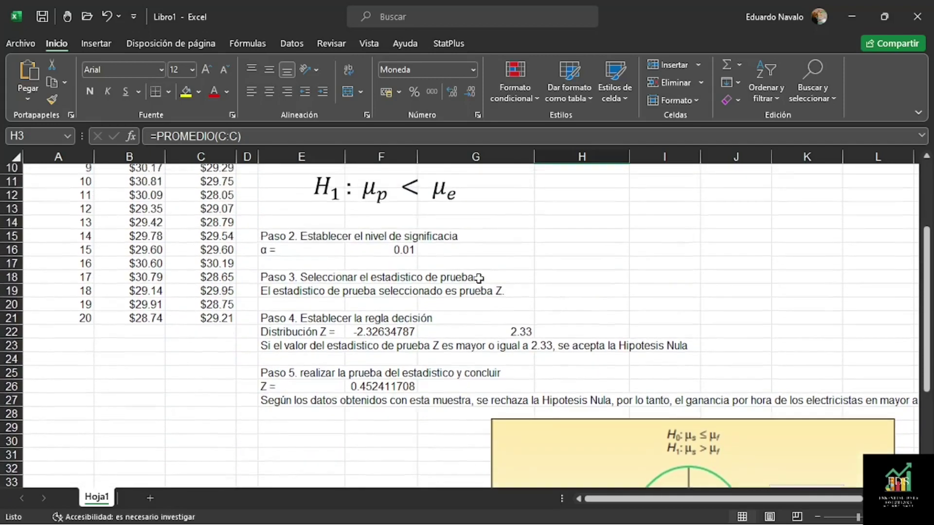
scroll(479, 275, "down", 1)
scroll(479, 275, "down", 2)
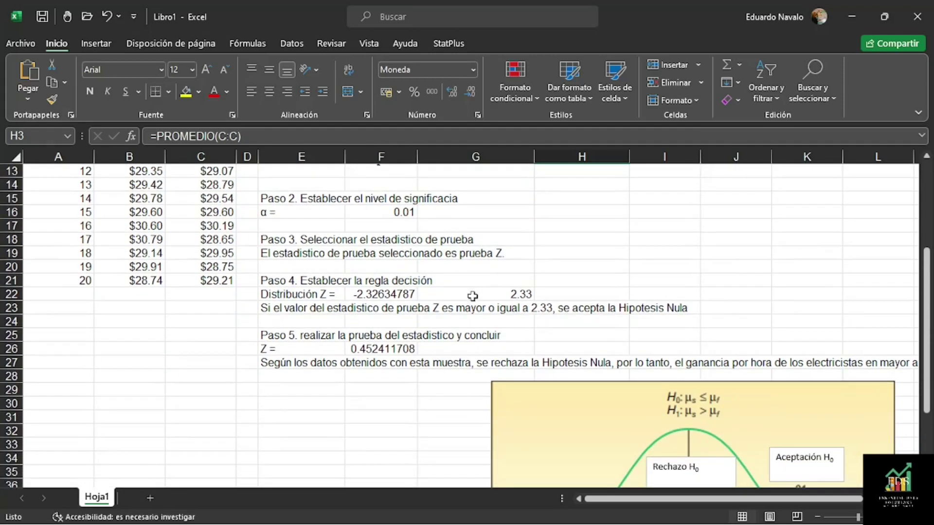
left_click(393, 348)
scroll(518, 263, "down", 2)
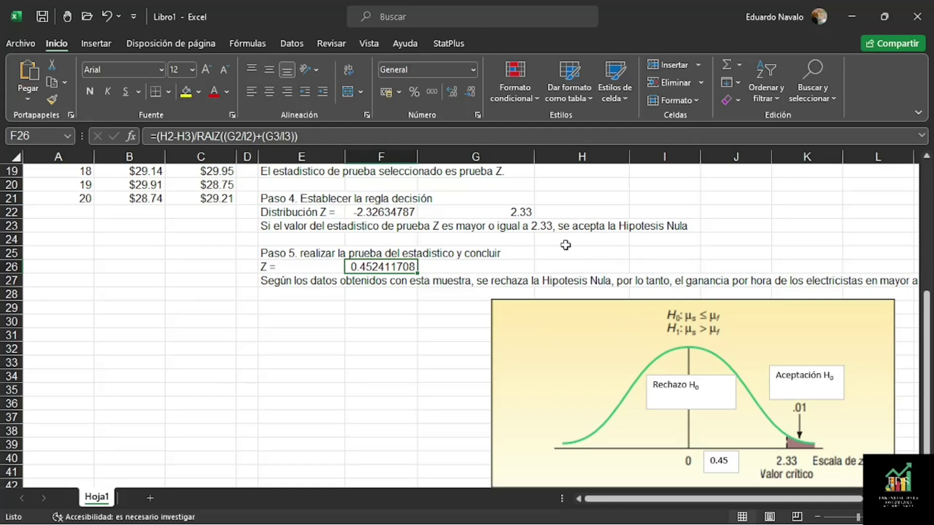
scroll(568, 244, "up", 6)
left_click(752, 203)
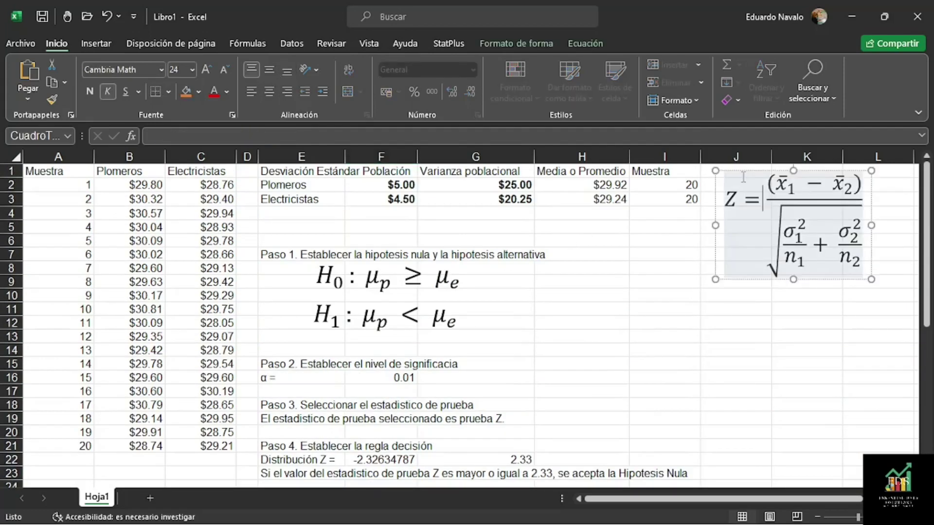
left_click(734, 171)
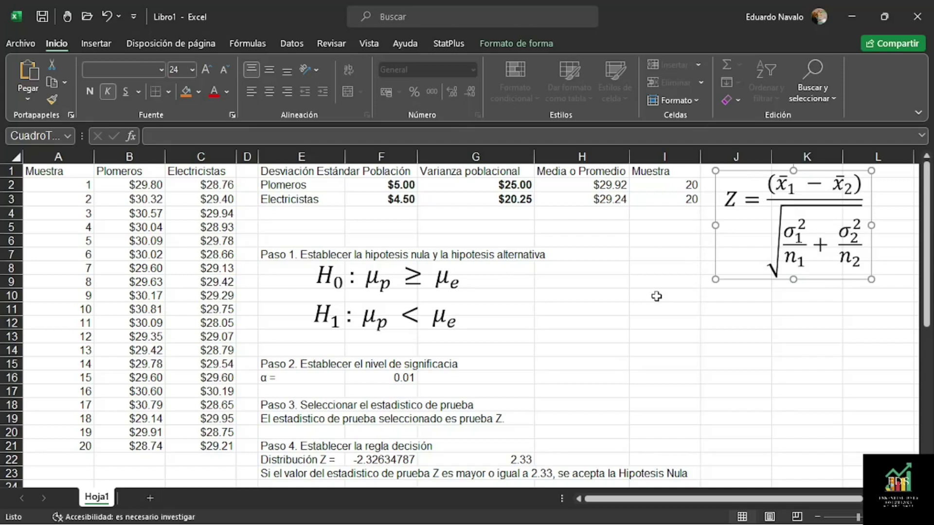
scroll(448, 308, "down", 2)
scroll(448, 308, "up", 2)
scroll(494, 330, "down", 4)
left_click(334, 387)
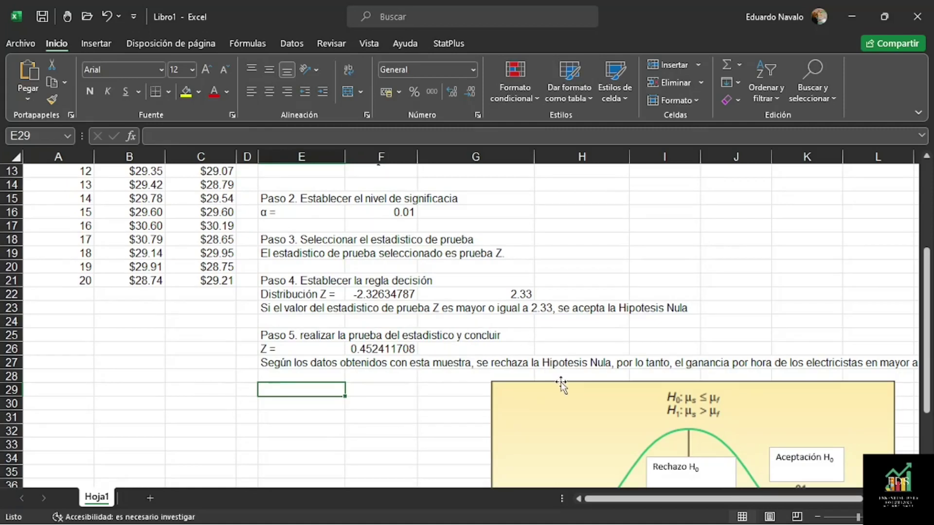
- Move the curve picture and its three text boxes sideways so the picture starts at column I, just below the conclusion
scroll(609, 372, "down", 3)
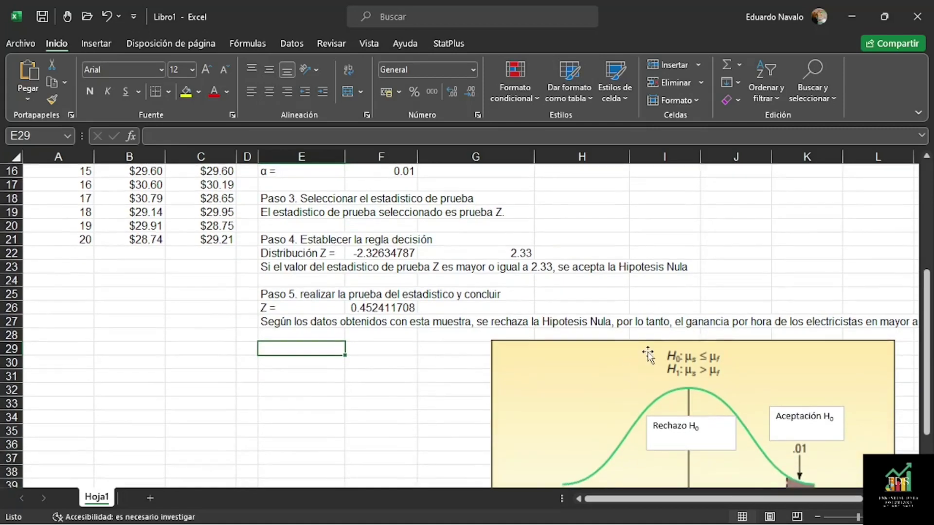
left_click(639, 275)
left_click(715, 352, "ctrl")
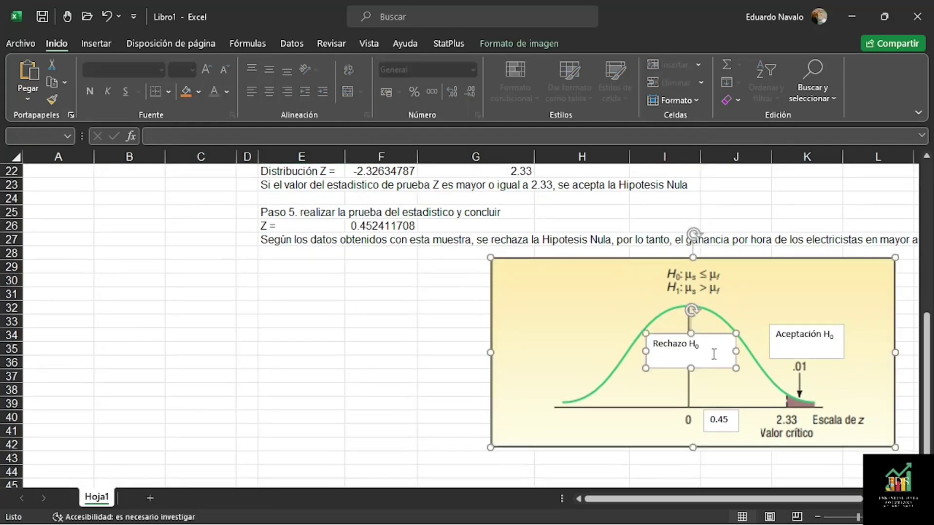
left_click(778, 343, "ctrl")
left_click(725, 414, "ctrl")
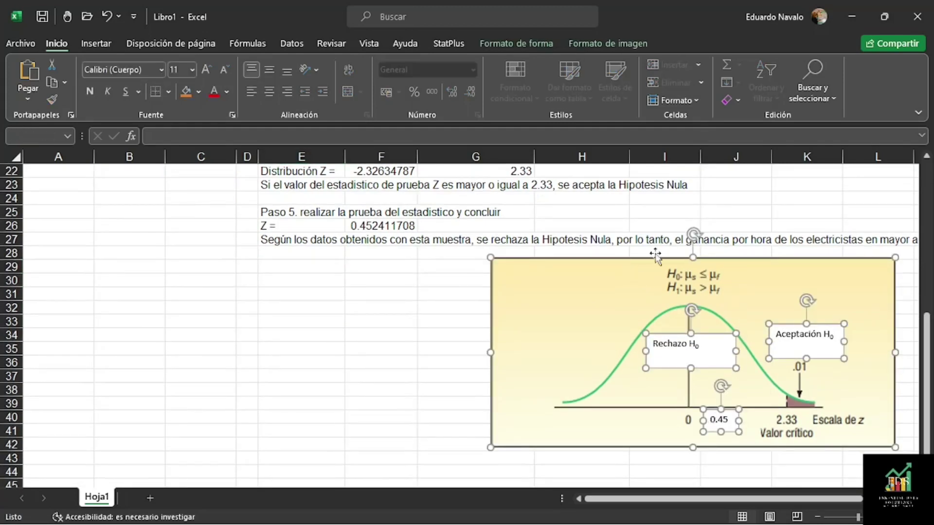
left_click_drag(656, 255, 788, 255)
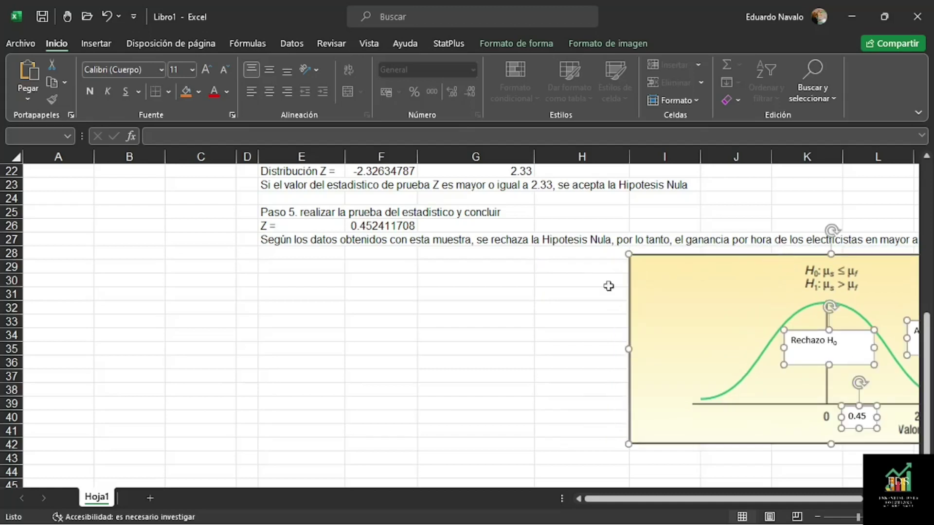
left_click(388, 265)
- Open the data analysis tool "Prueba z para medias de dos muestras"
scroll(438, 306, "up", 6)
scroll(443, 306, "up", 1)
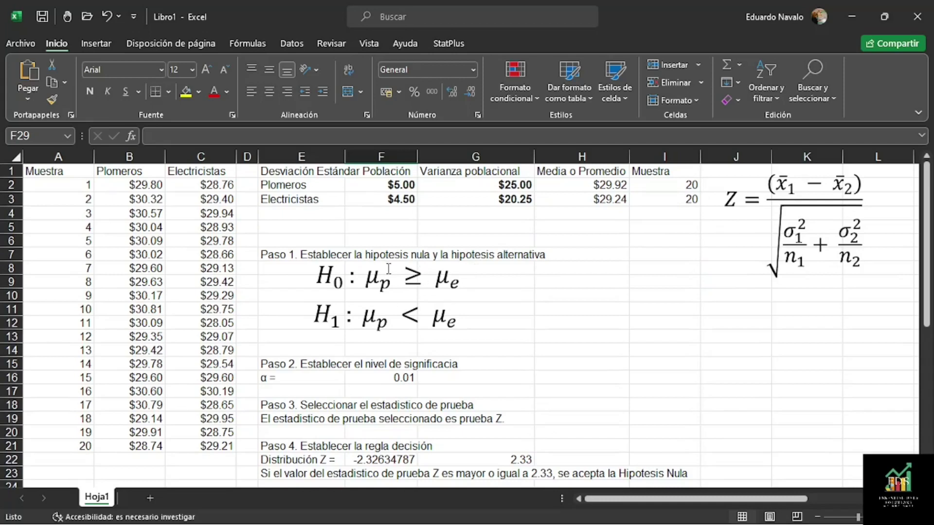
left_click(291, 44)
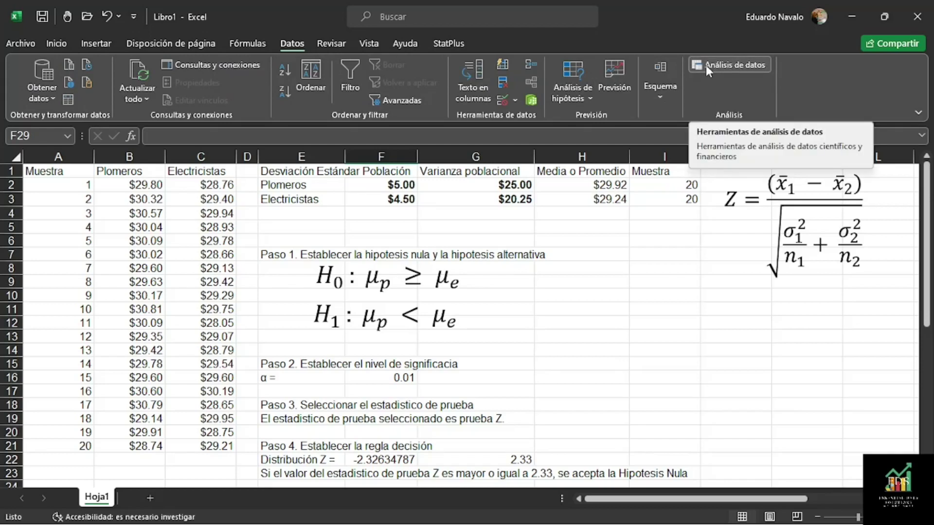
left_click(731, 68)
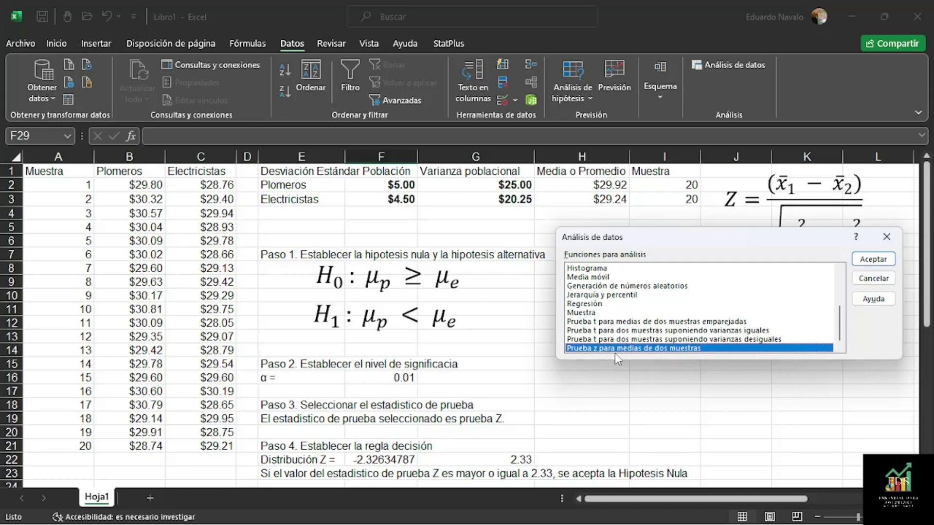
left_click(873, 258)
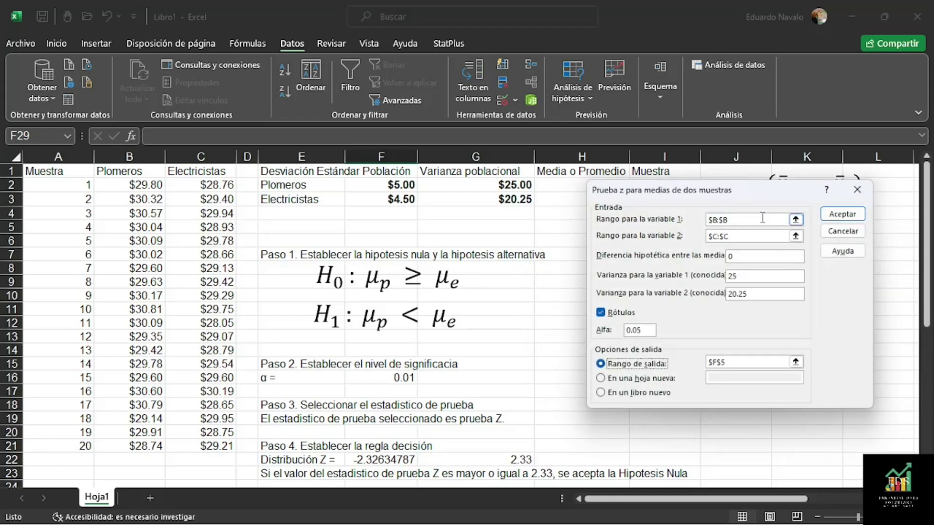
- Clear both variable ranges, the hypothetical mean difference, the two known variances and the output range in the z-test dialog
left_click(762, 220)
left_click_drag(775, 219, 709, 237)
key("BackSpace")
key("BackSpace")
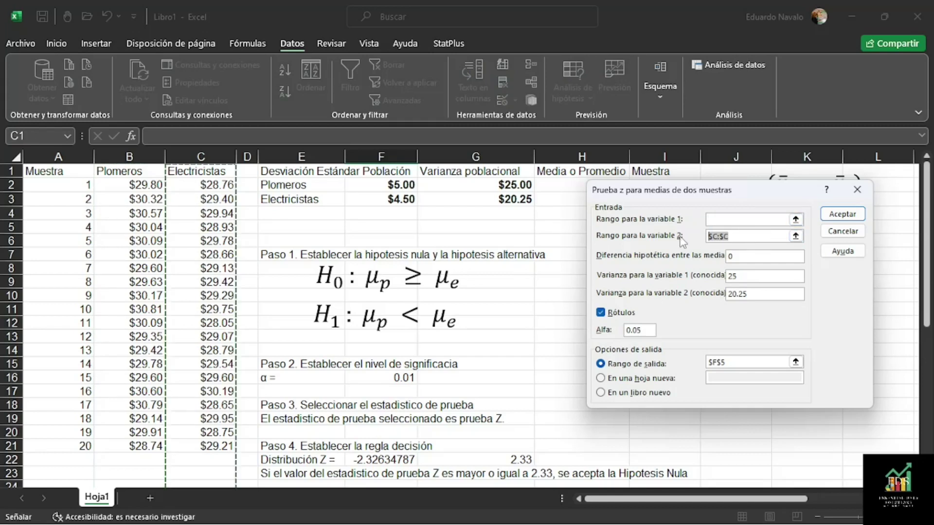
left_click(760, 257)
key("BackSpace")
left_click_drag(751, 276, 697, 282)
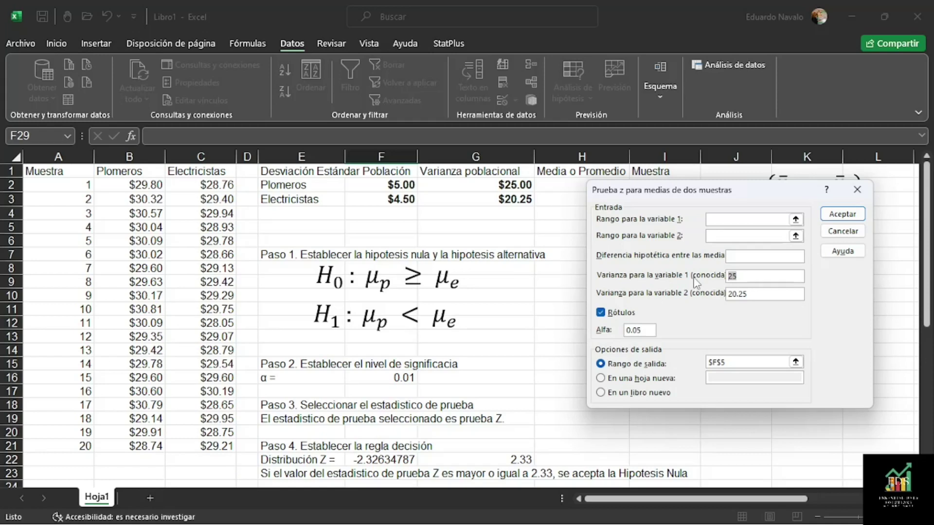
key("BackSpace")
left_click_drag(768, 294, 713, 296)
key("BackSpace")
left_click(744, 362)
key("BackSpace")
key("BackSpace")
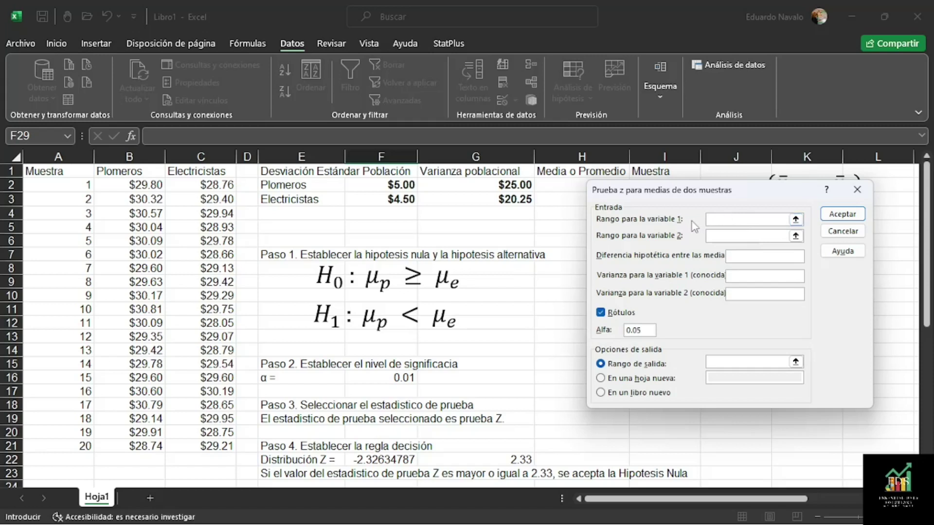
- Set the variable 1 range to the Plomeros column B and the variable 2 range to the Electricistas column C
left_click(143, 158)
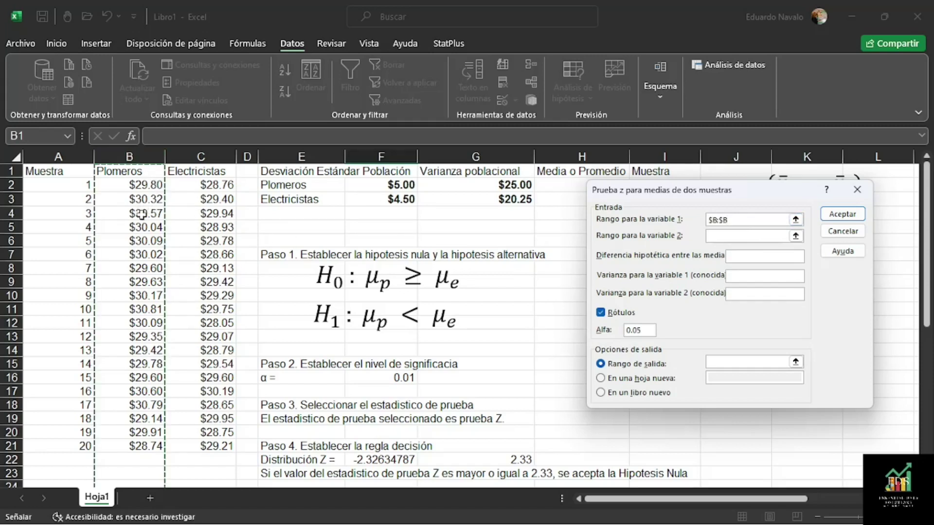
left_click(717, 237)
left_click(216, 159)
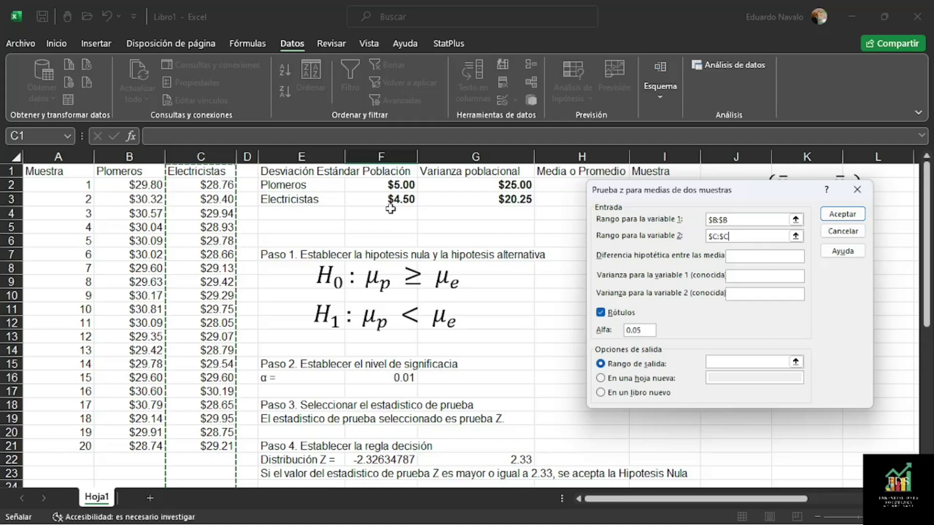
- Set the hypothetical mean difference to 0, the known variances to 25 and 20.25, and alpha to 0.01 in the z-test
left_click(758, 258)
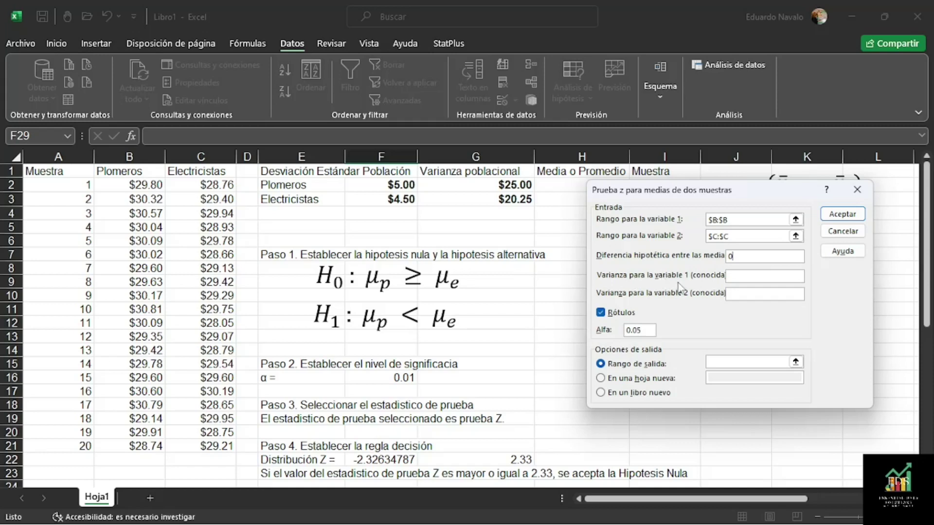
left_click(737, 277)
left_click(735, 294)
left_click(650, 329)
- Set the z-test output range to cell E29 below the conclusion and run the test
left_click(711, 363)
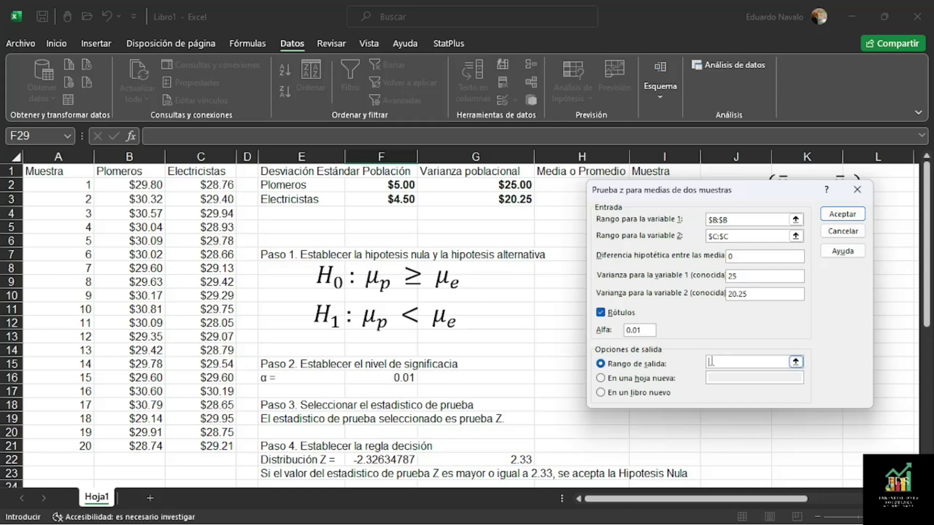
scroll(519, 321, "down", 4)
left_click(294, 388)
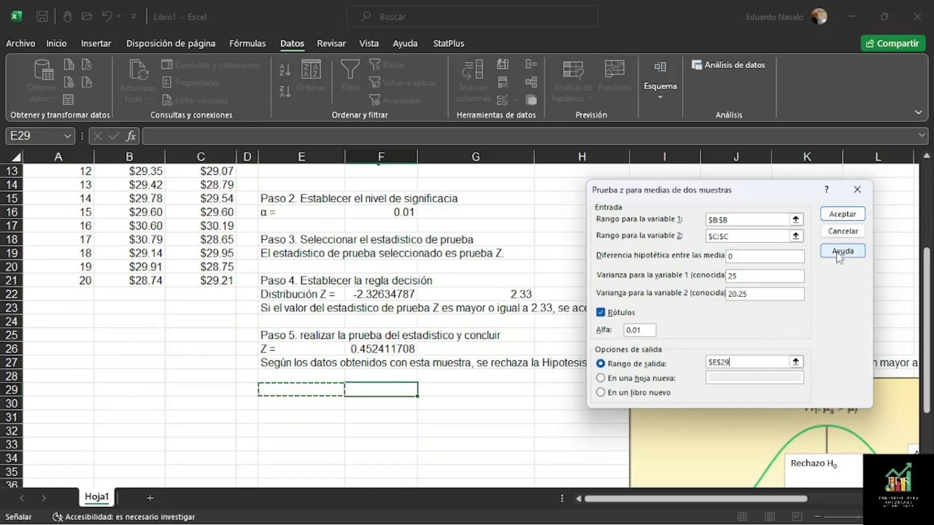
left_click(843, 214)
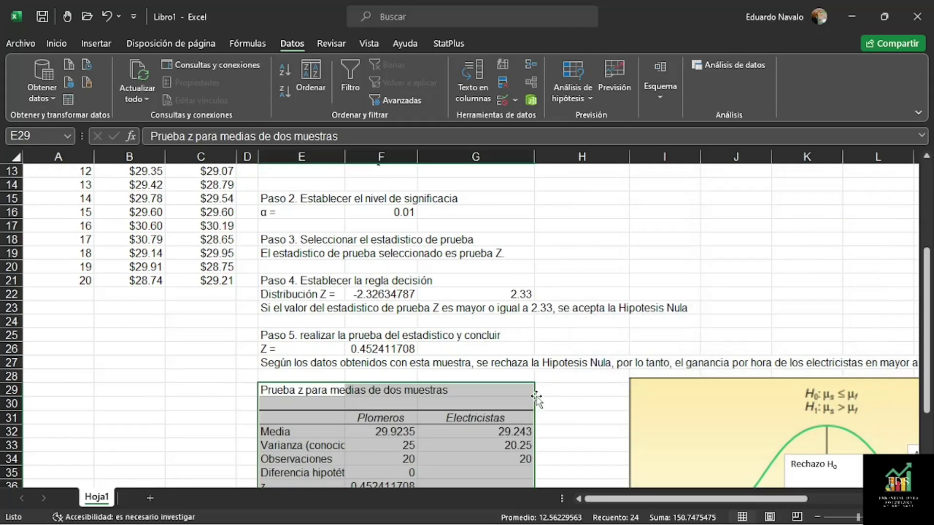
- Widen column E so the row labels of the z-test results table fit completely
scroll(592, 373, "down", 3)
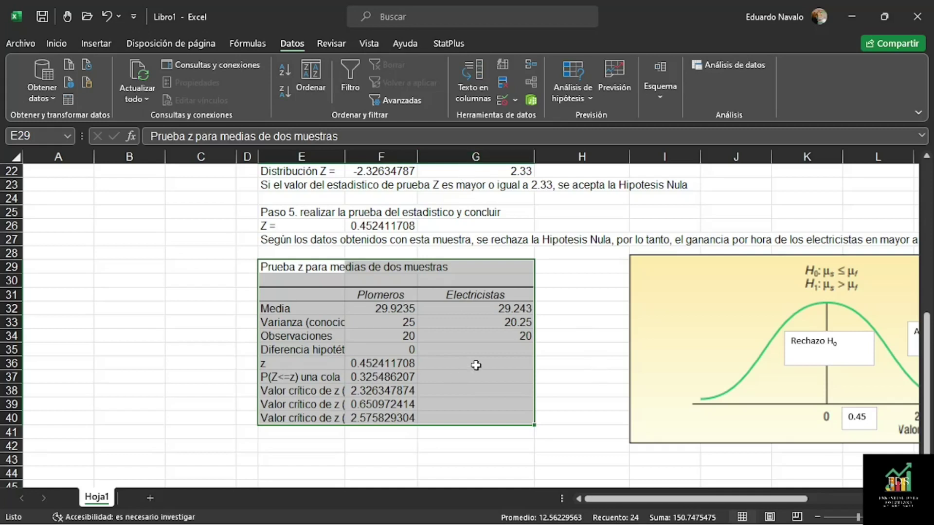
scroll(474, 366, "up", 2)
scroll(477, 360, "down", 2)
scroll(477, 360, "up", 1)
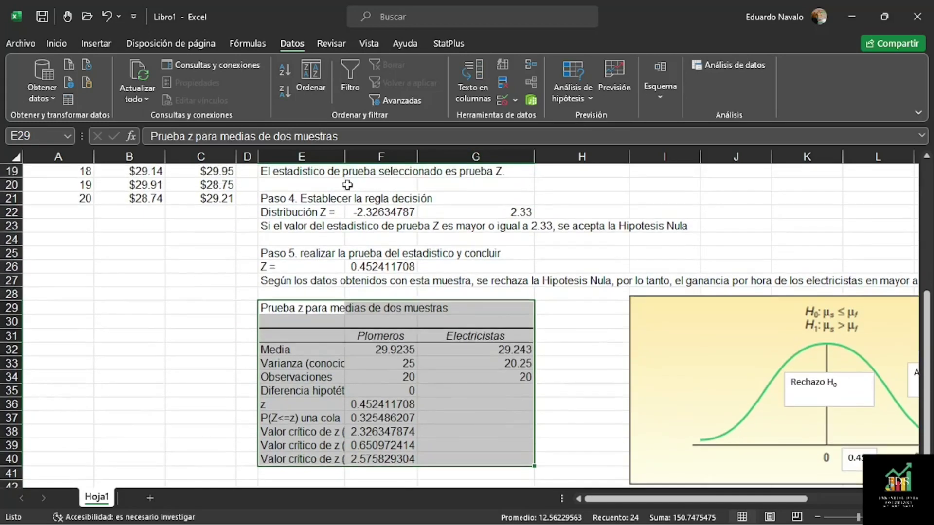
left_click_drag(346, 157, 442, 158)
- Make the Media row of the z-test results table bold, from its label to the Electricistas value
left_click(478, 351)
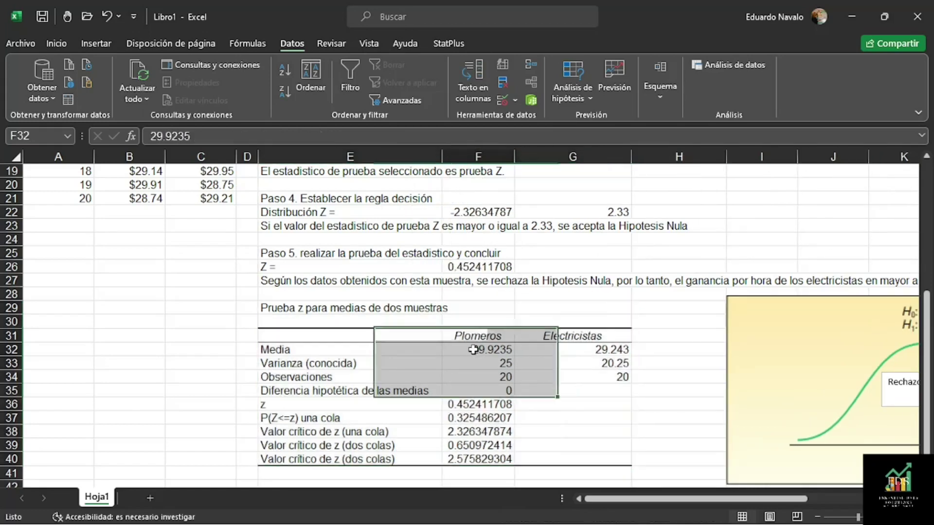
left_click_drag(474, 349, 608, 350)
left_click_drag(336, 349, 573, 349)
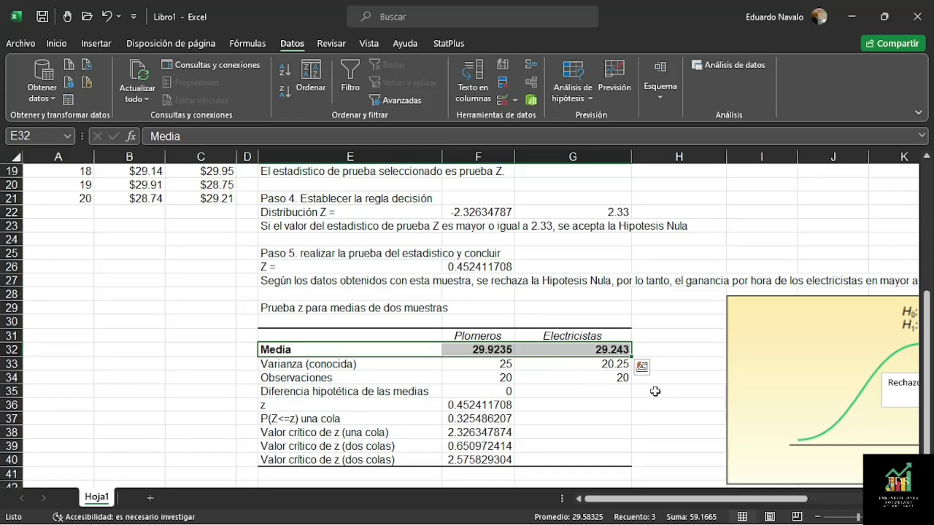
scroll(647, 375, "up", 6)
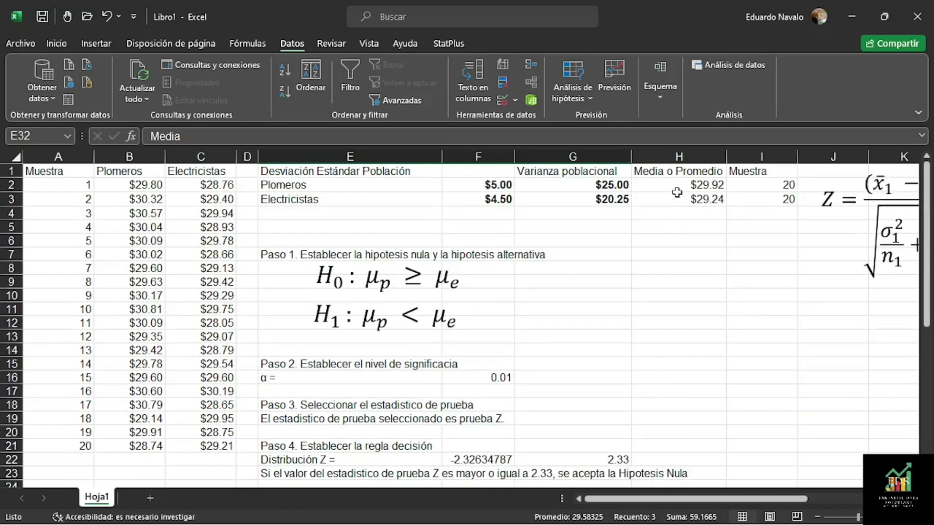
scroll(681, 274, "down", 7)
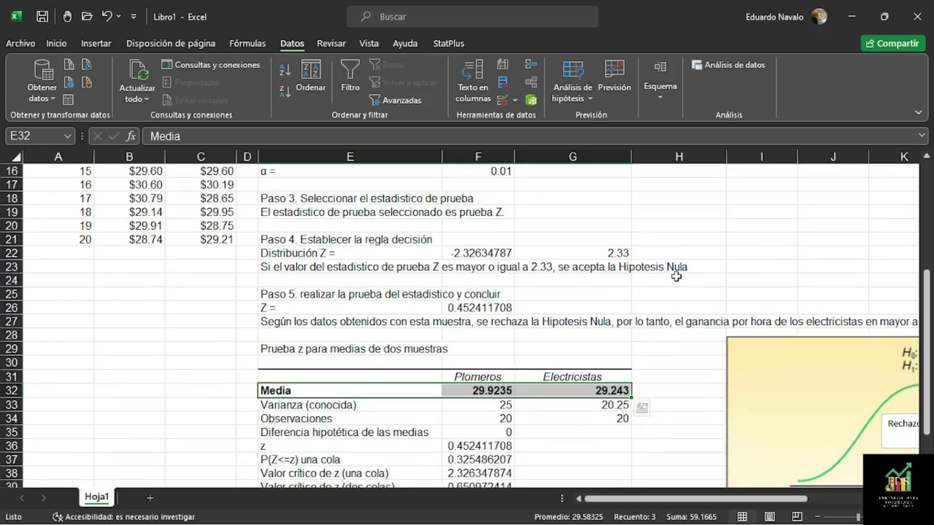
scroll(668, 281, "up", 7)
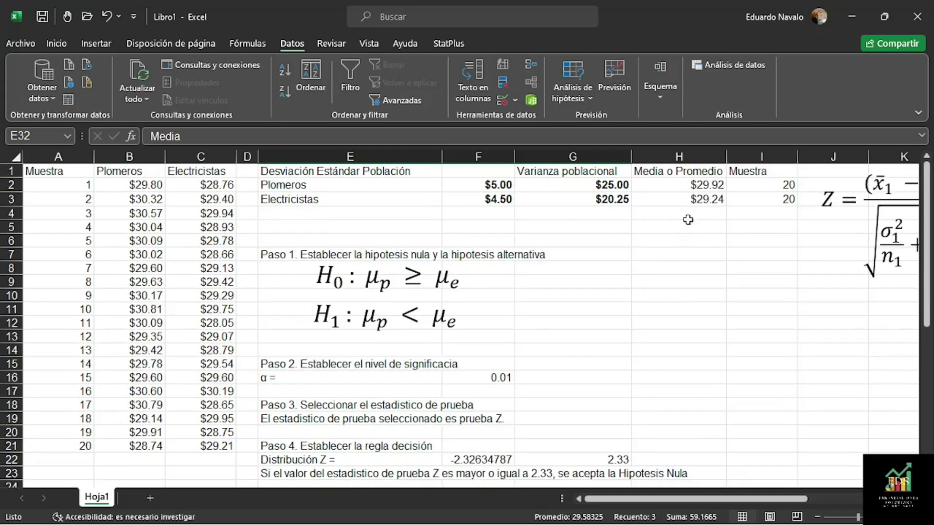
scroll(581, 367, "down", 5)
scroll(582, 367, "down", 2)
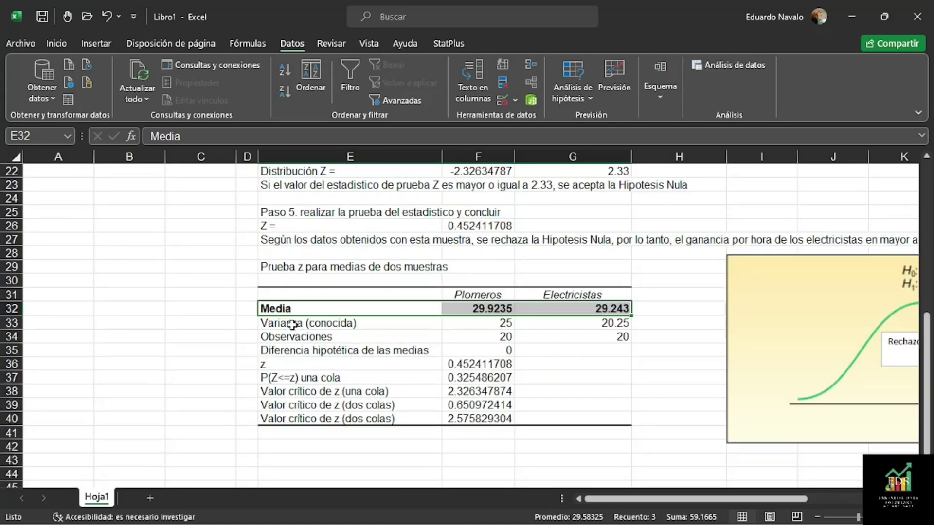
- Make the Varianza (conocida) and Observaciones rows of the z-test results table bold
left_click_drag(292, 324, 591, 324)
key("ctrl+n")
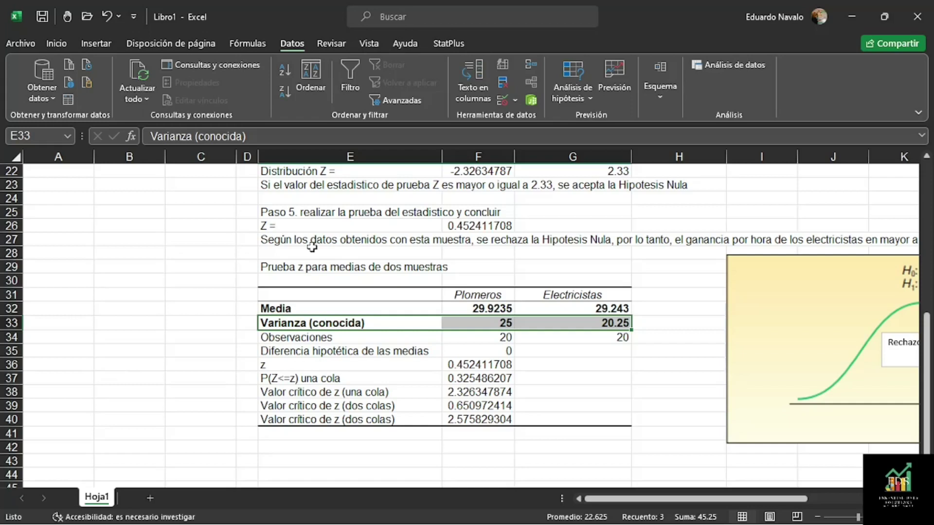
left_click(320, 337)
left_click_drag(320, 337, 565, 341)
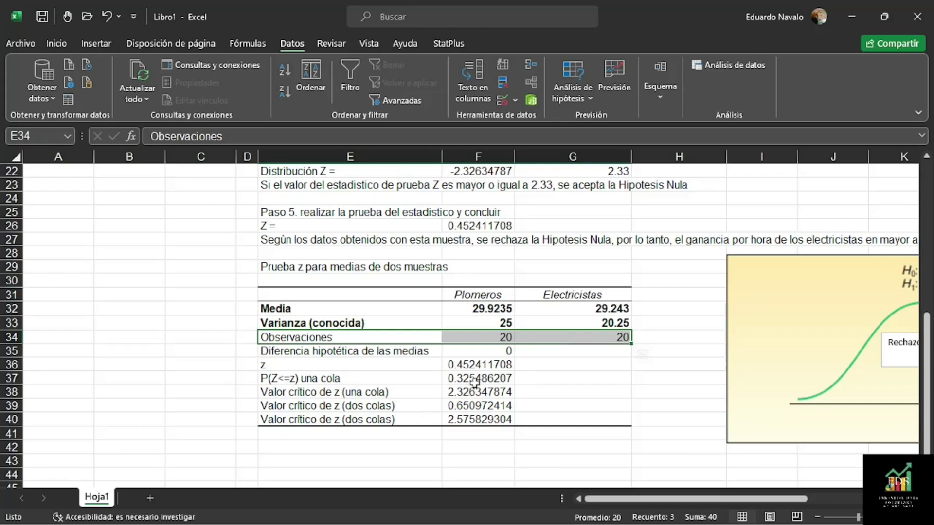
key("ctrl+n")
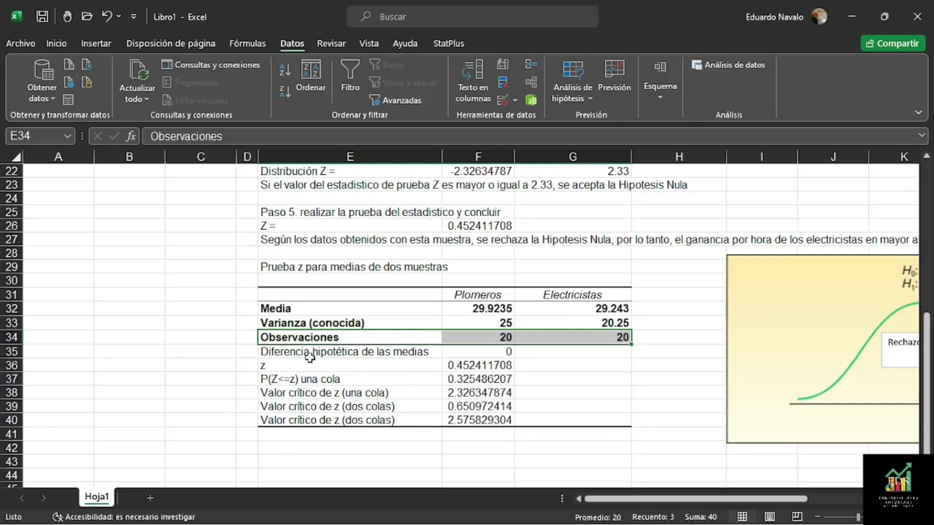
- Bold the hypothetical mean difference value and the z row, and check z against the manually calculated Z in F26
left_click(472, 351)
key("ctrl+n")
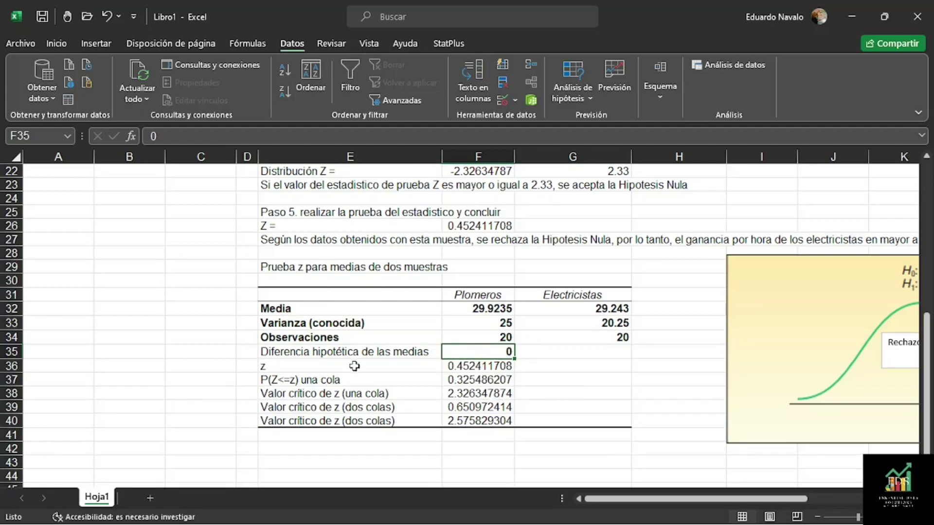
left_click_drag(290, 367, 480, 366)
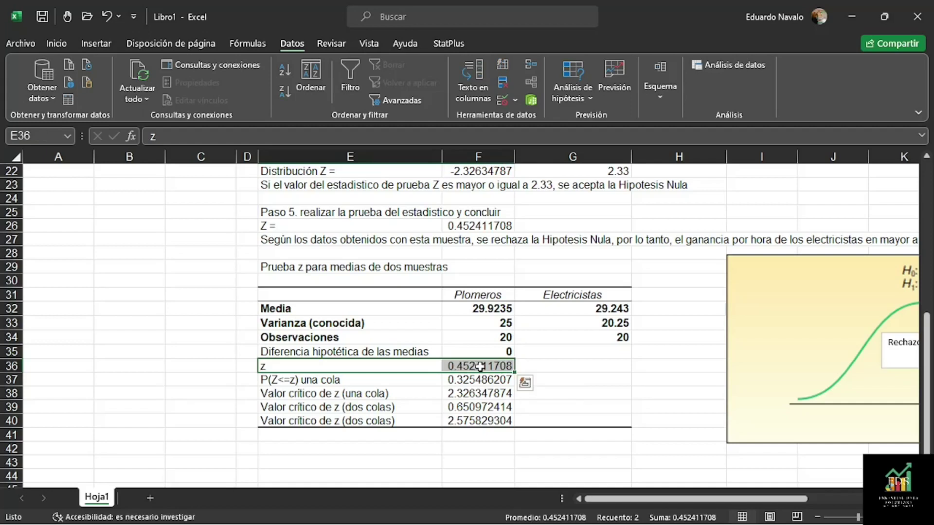
key("ctrl+n")
scroll(540, 333, "up", 1)
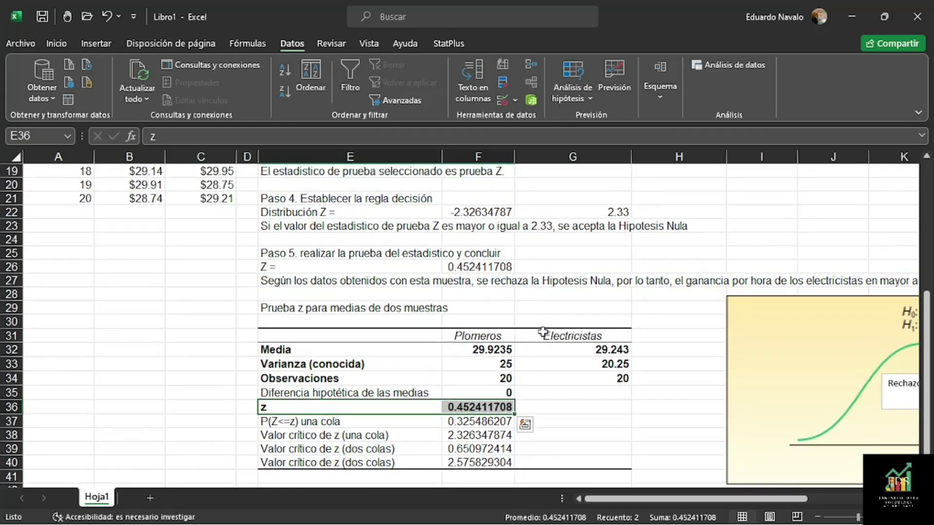
scroll(543, 332, "up", 1)
left_click(487, 309)
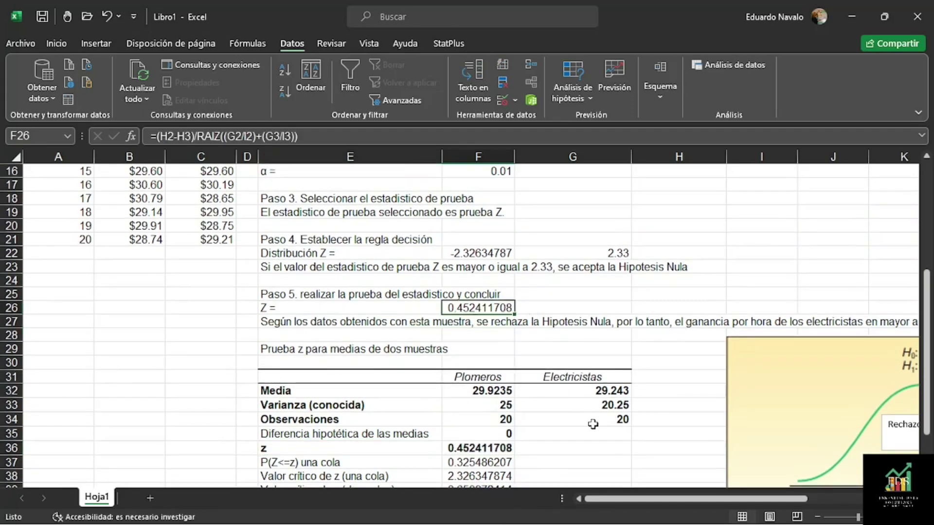
scroll(566, 427, "down", 1)
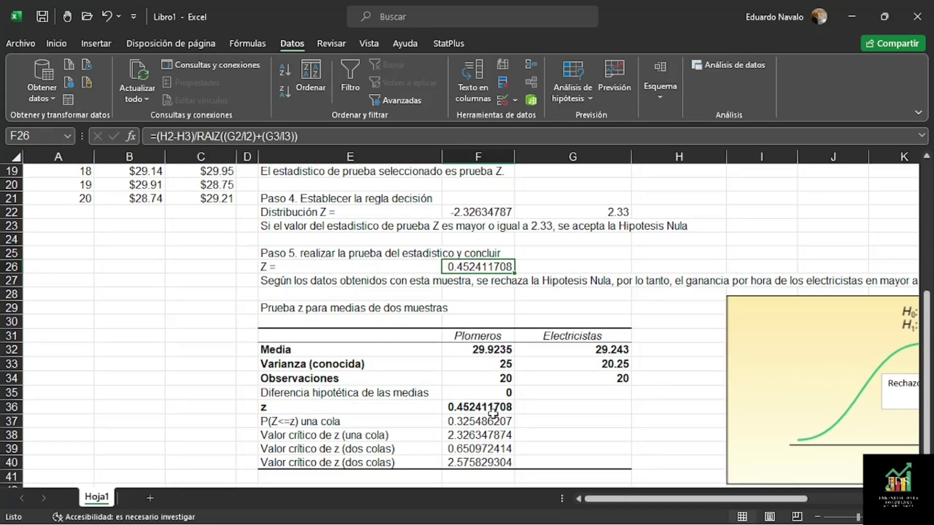
scroll(550, 375, "down", 1)
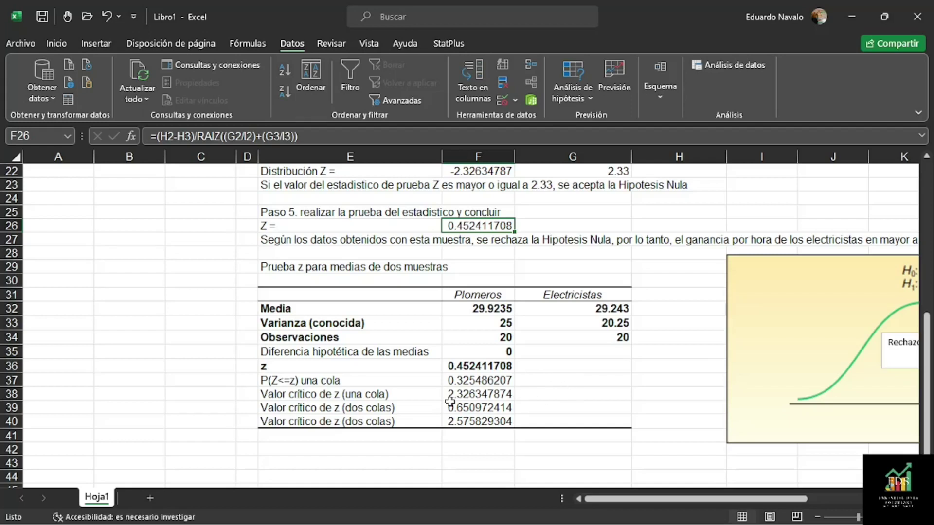
- Bold the row "Valor crítico de z (una cola)" and the Plomeros and Electricistas headers of the results table
left_click_drag(309, 398, 468, 398)
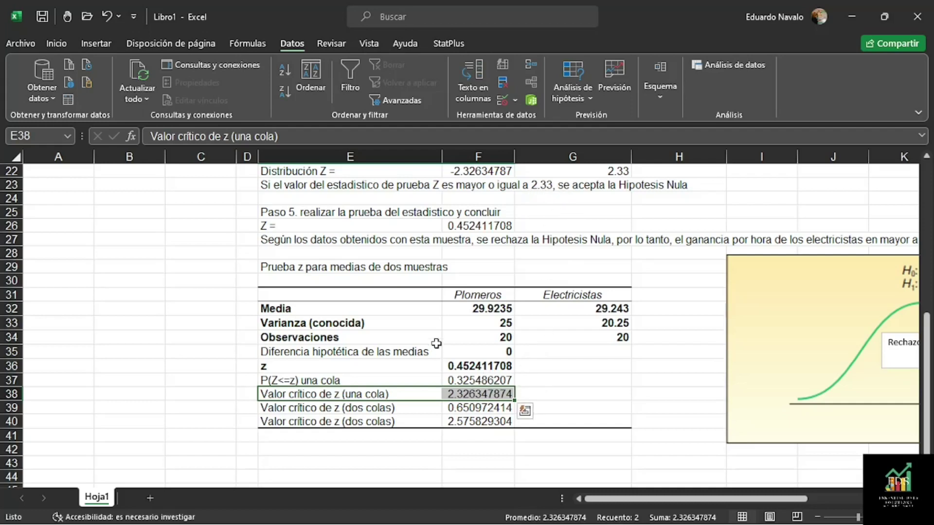
key("ctrl+n")
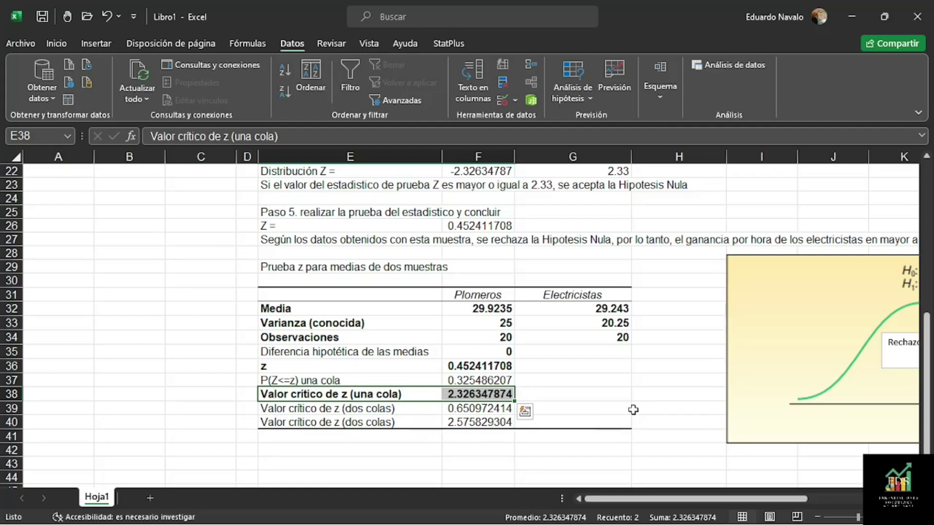
left_click_drag(454, 297, 553, 298)
key("ctrl+n")
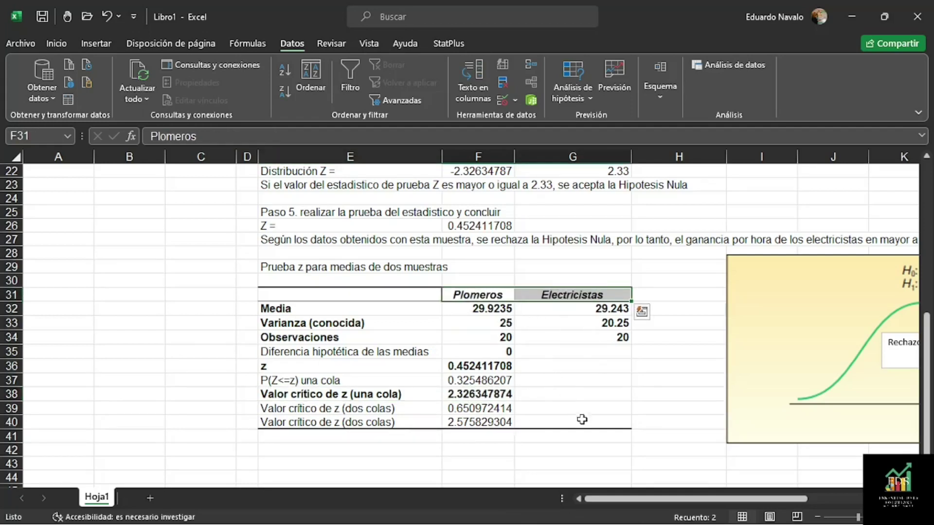
- Move the Z formula text box beside the hypotheses, over columns G to I starting around row 7
scroll(641, 354, "up", 1)
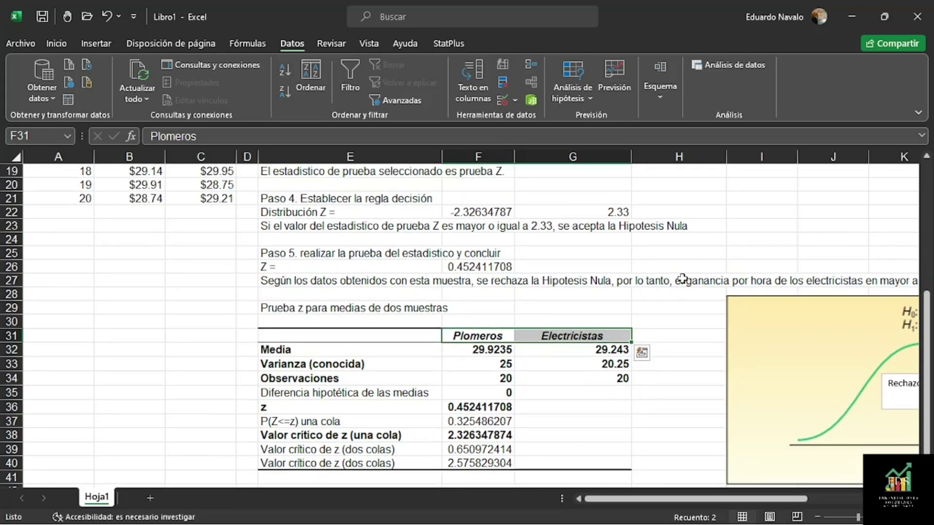
scroll(681, 273, "up", 6)
left_click(888, 217)
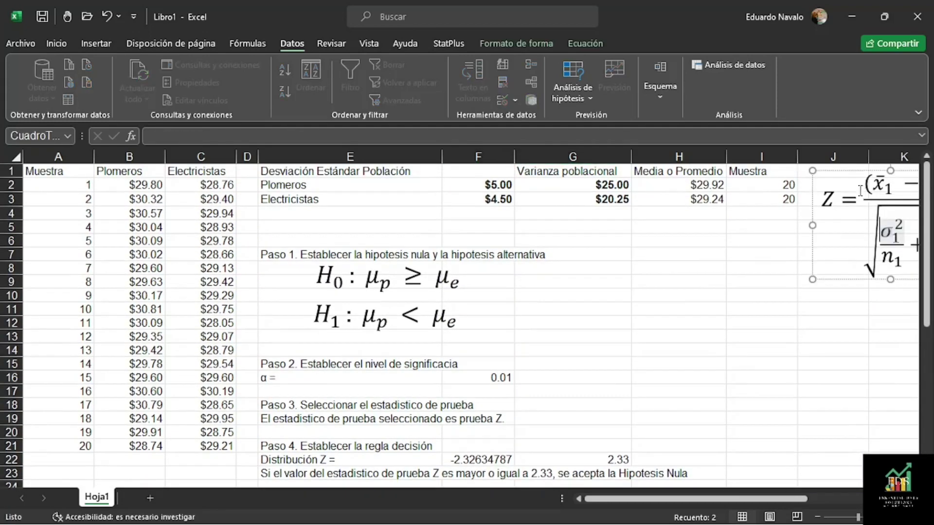
left_click_drag(843, 170, 626, 246)
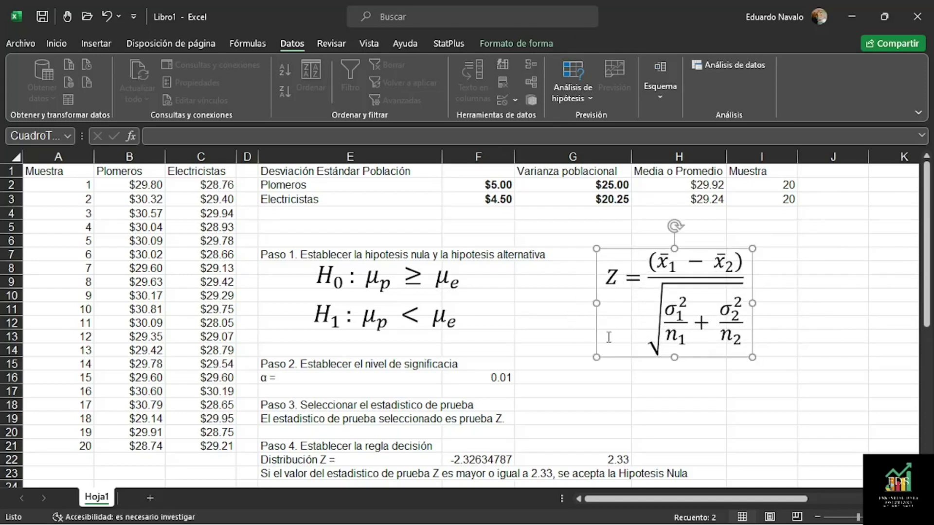
- Format the headings "Desviación Estándar Población" and "Varianza poblacional" in E1:G1 as bold red text
scroll(608, 337, "down", 7)
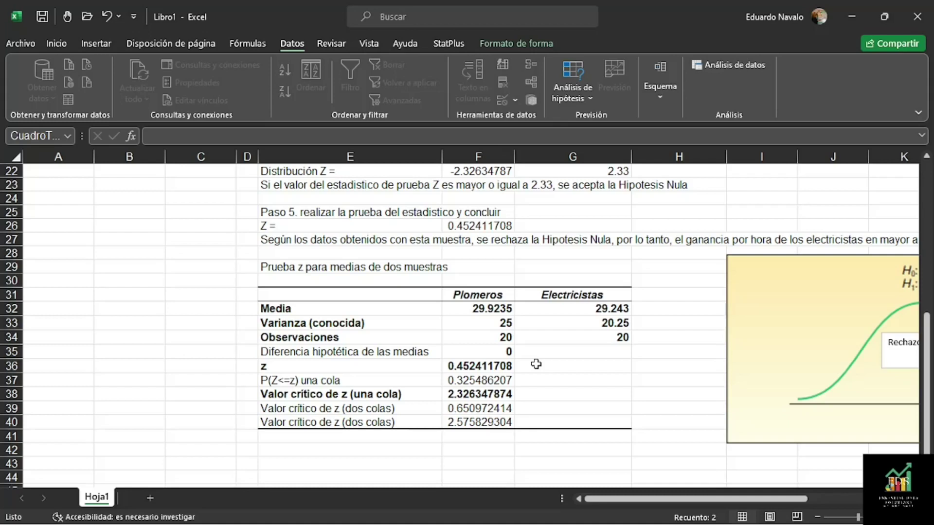
scroll(550, 368, "up", 7)
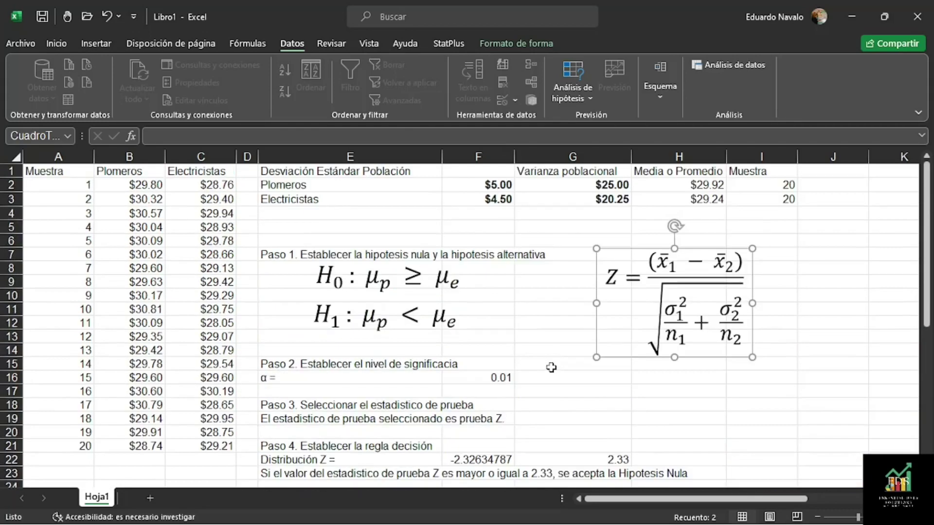
left_click_drag(389, 171, 568, 169)
key("ctrl+n")
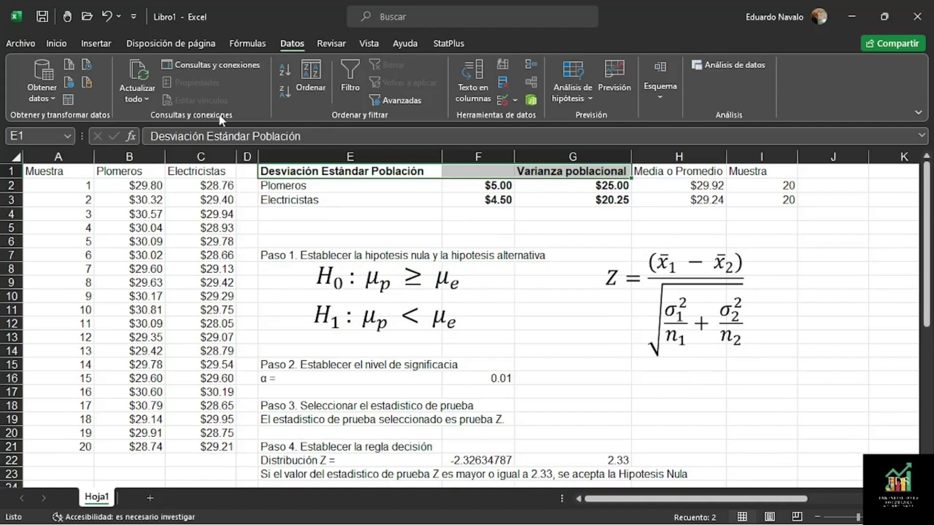
left_click(64, 43)
left_click(212, 94)
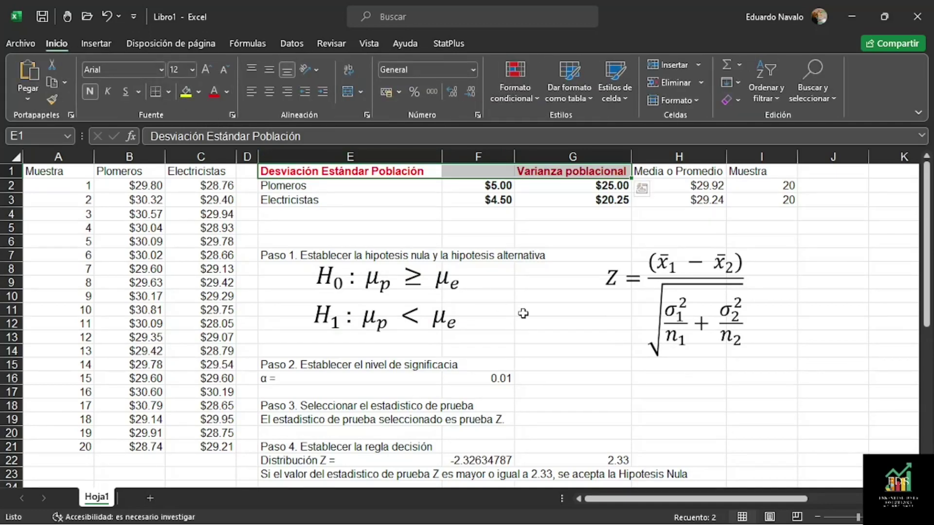